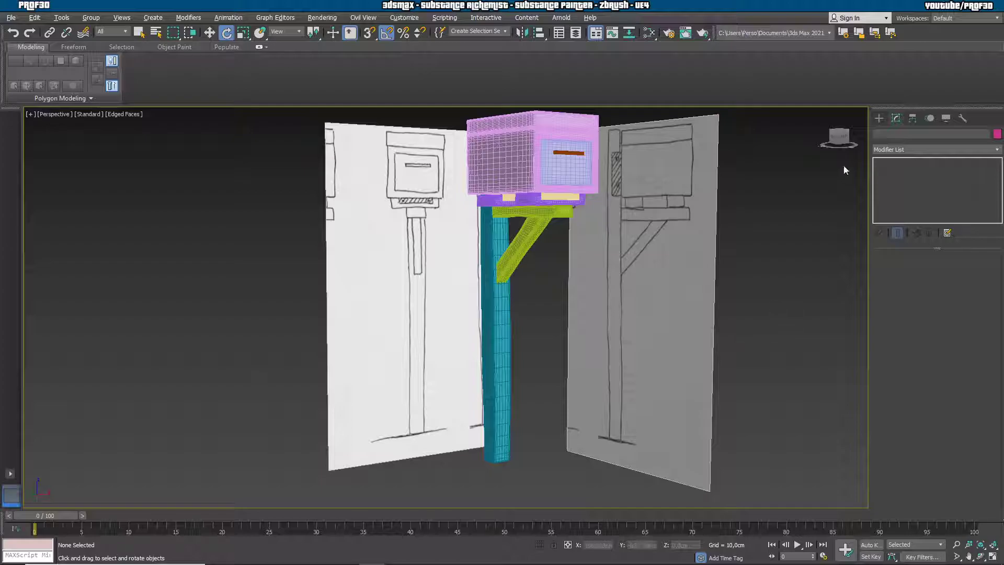
Create a sphere with a radius of about 12.4 cm in the empty area beside the mailbox and rotate it 90° about X
{"action": "left_click", "coordinate": [880, 119]}
{"action": "middle_click_drag", "start_coordinate": [635, 328], "coordinate": [554, 276]}
{"action": "scroll", "coordinate": [579, 264], "scroll_direction": "down", "scroll_amount": 5}
{"action": "scroll", "coordinate": [557, 296], "scroll_direction": "up", "scroll_amount": 3}
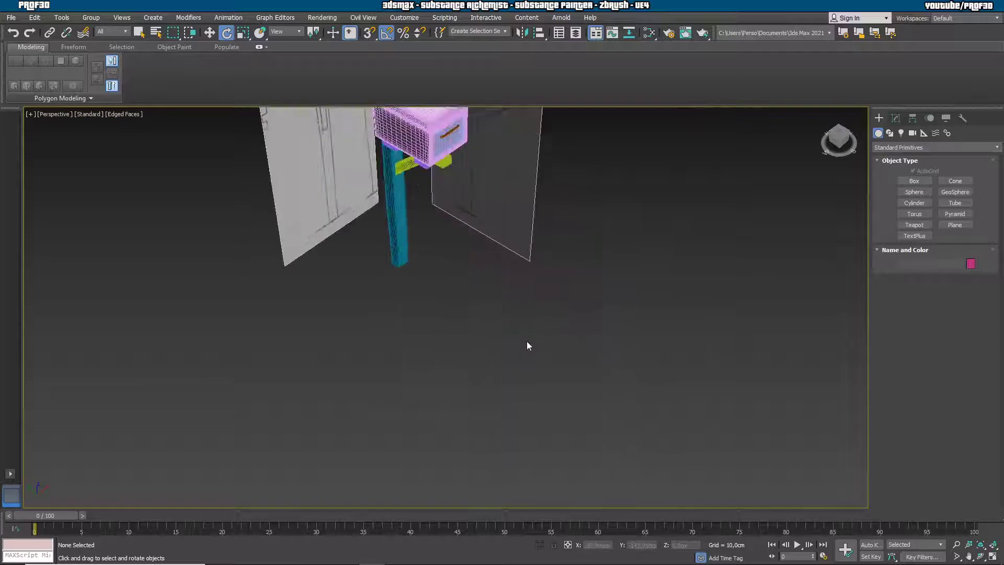
{"action": "scroll", "coordinate": [527, 343], "scroll_direction": "up", "scroll_amount": 3}
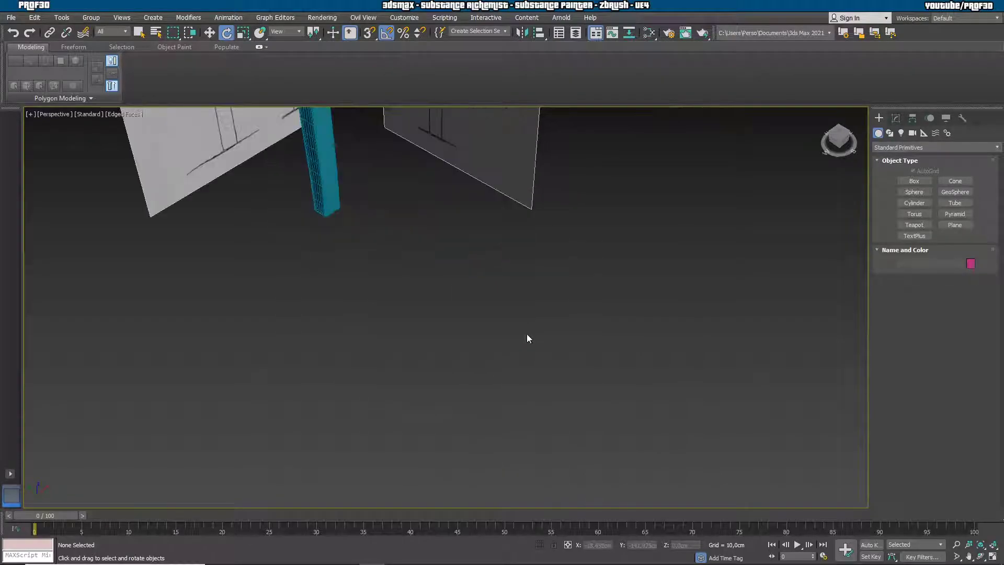
{"action": "left_click", "coordinate": [915, 192]}
{"action": "left_click_drag", "start_coordinate": [536, 368], "coordinate": [570, 387]}
{"action": "scroll", "coordinate": [613, 387], "scroll_direction": "up", "scroll_amount": 4}
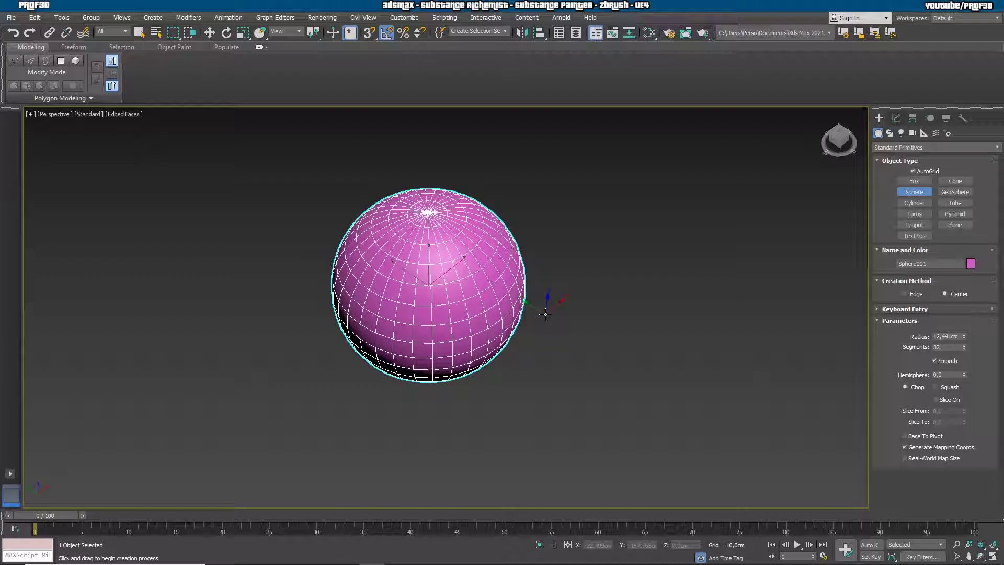
{"action": "left_click", "coordinate": [227, 33]}
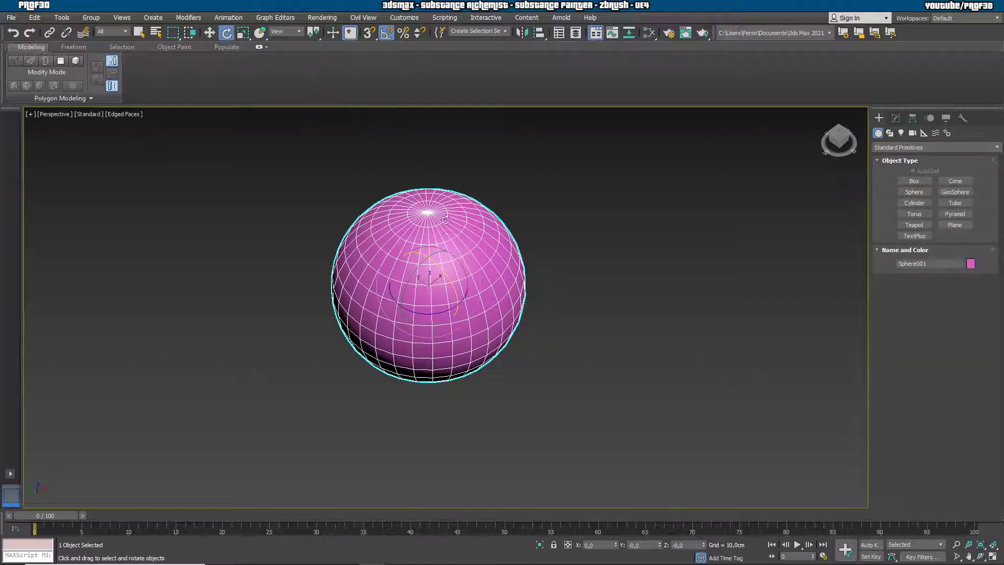
{"action": "left_click_drag", "start_coordinate": [442, 272], "coordinate": [495, 292]}
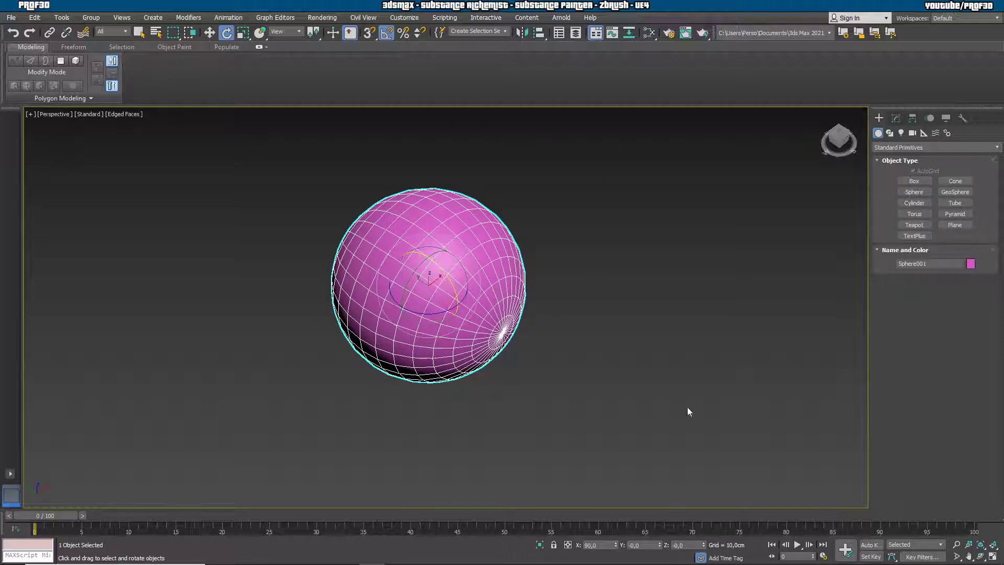
Convert the sphere to an editable poly and delete the polygons of its lower half in the front view
{"action": "key", "text": "f"}
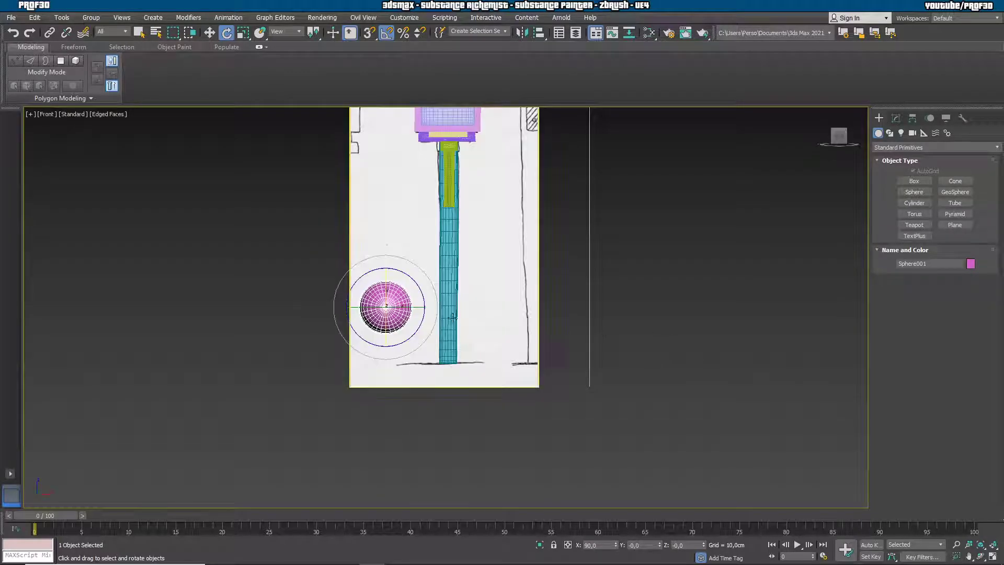
{"action": "scroll", "coordinate": [667, 338], "scroll_direction": "up", "scroll_amount": 3}
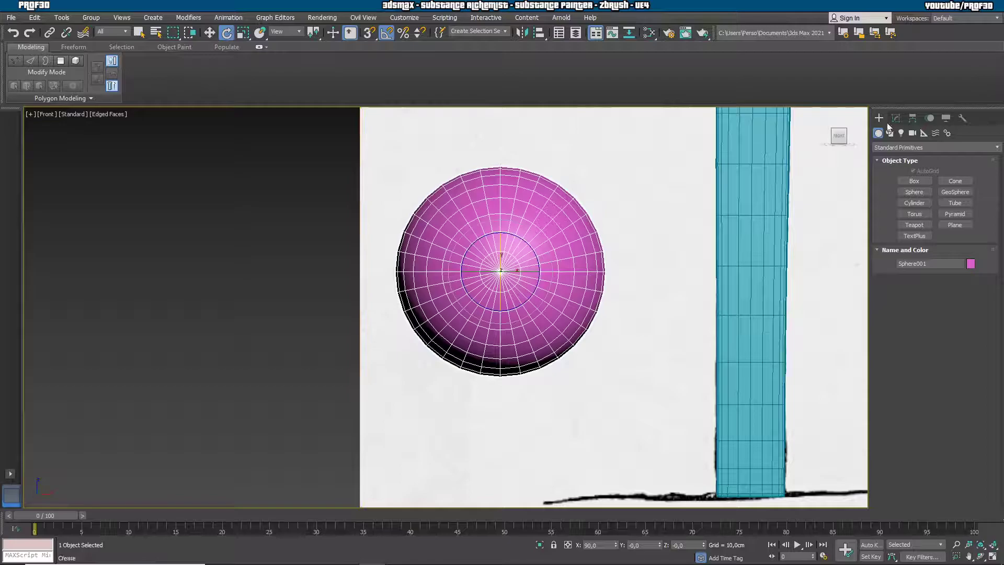
{"action": "left_click", "coordinate": [896, 118]}
{"action": "right_click", "coordinate": [900, 162]}
{"action": "left_click", "coordinate": [923, 242]}
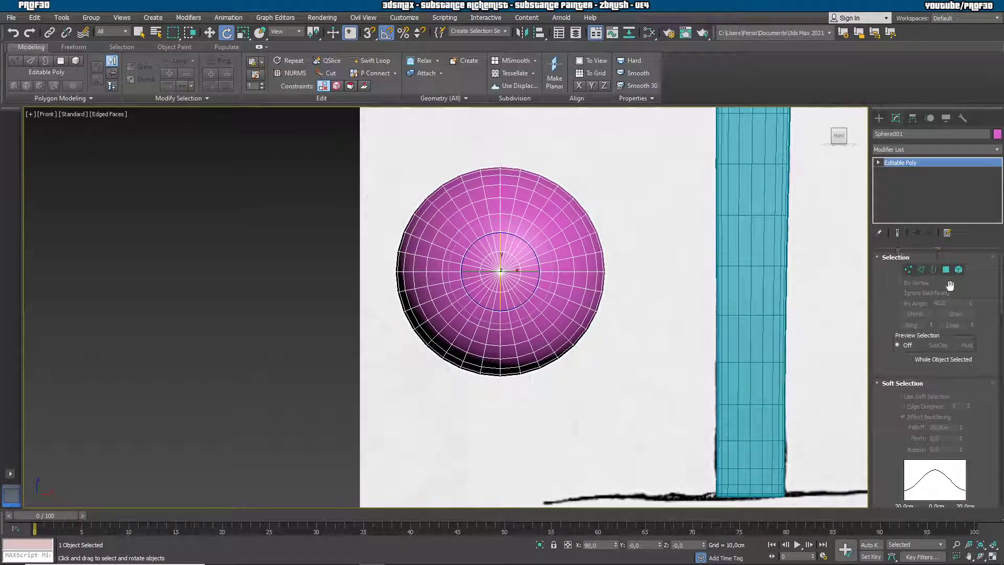
{"action": "left_click", "coordinate": [946, 269]}
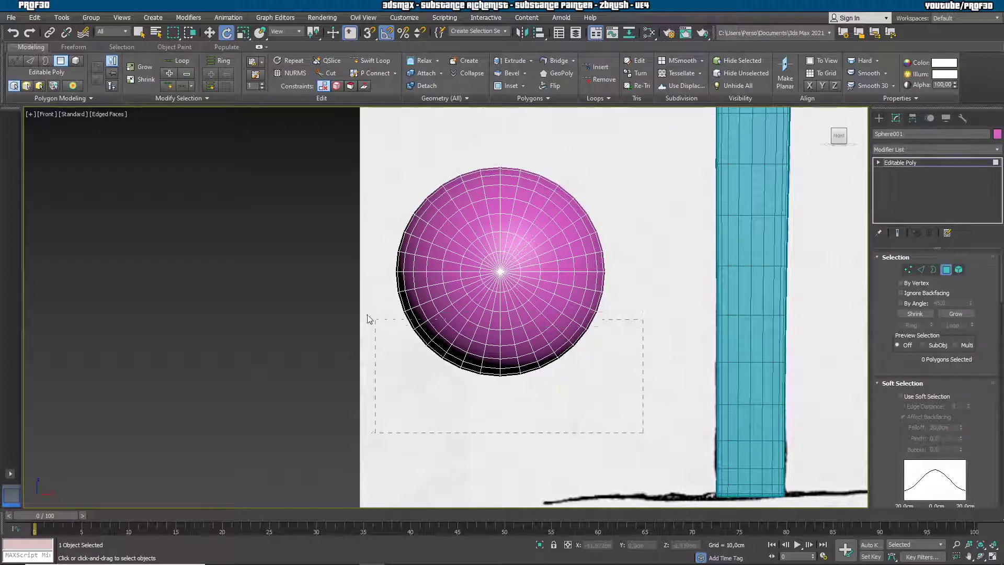
{"action": "left_click_drag", "start_coordinate": [335, 278], "coordinate": [333, 274]}
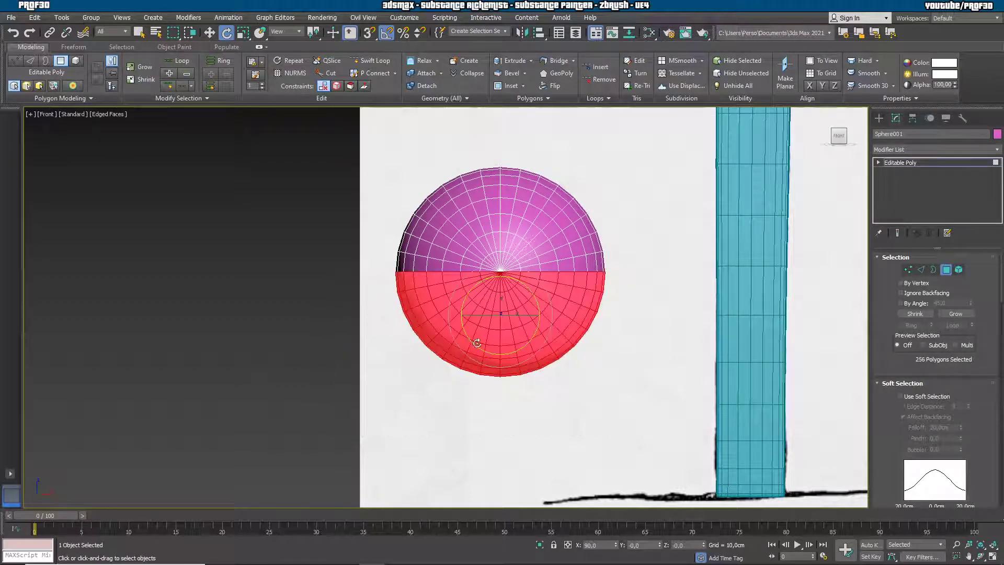
{"action": "key", "text": "Delete"}
Select a centred strip of polygons across the top of the half-sphere, two rows wide and twelve polygons long
{"action": "middle_click_drag", "start_coordinate": [743, 273], "coordinate": [636, 324], "text": "alt"}
{"action": "scroll", "coordinate": [651, 322], "scroll_direction": "up", "scroll_amount": 2}
{"action": "middle_click_drag", "start_coordinate": [612, 285], "coordinate": [633, 329]}
{"action": "left_click", "coordinate": [551, 261]}
{"action": "left_click", "coordinate": [551, 277], "text": "ctrl"}
{"action": "left_click", "coordinate": [575, 260], "text": "ctrl"}
{"action": "left_click", "coordinate": [579, 287], "text": "ctrl"}
{"action": "left_click", "coordinate": [596, 261], "text": "ctrl"}
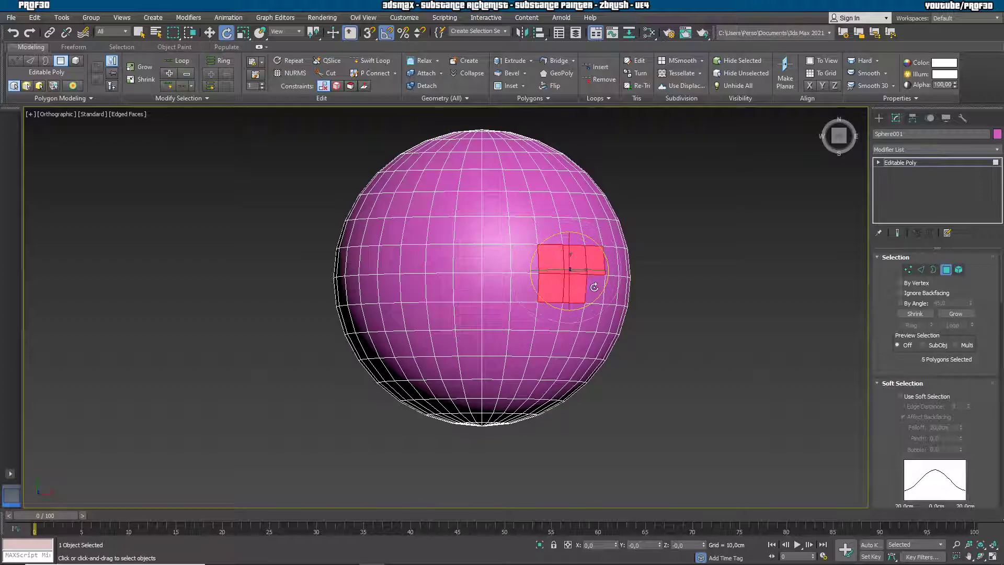
{"action": "left_click", "coordinate": [594, 287], "text": "ctrl"}
{"action": "left_click", "coordinate": [525, 260], "text": "ctrl"}
{"action": "left_click", "coordinate": [517, 296], "text": "ctrl"}
{"action": "left_click", "coordinate": [496, 259], "text": "ctrl"}
{"action": "left_click", "coordinate": [496, 288], "text": "ctrl"}
{"action": "left_click", "coordinate": [467, 259], "text": "ctrl"}
{"action": "left_click", "coordinate": [468, 288], "text": "ctrl"}
{"action": "left_click", "coordinate": [439, 259], "text": "ctrl"}
{"action": "left_click", "coordinate": [438, 287], "text": "ctrl"}
{"action": "left_click", "coordinate": [412, 258], "text": "ctrl"}
{"action": "left_click", "coordinate": [408, 286], "text": "ctrl"}
{"action": "left_click", "coordinate": [387, 287], "text": "ctrl"}
{"action": "left_click", "coordinate": [387, 260], "text": "ctrl"}
{"action": "left_click", "coordinate": [366, 259], "text": "ctrl"}
{"action": "left_click", "coordinate": [366, 287], "text": "ctrl"}
{"action": "middle_click_drag", "start_coordinate": [366, 288], "coordinate": [484, 347], "text": "alt"}
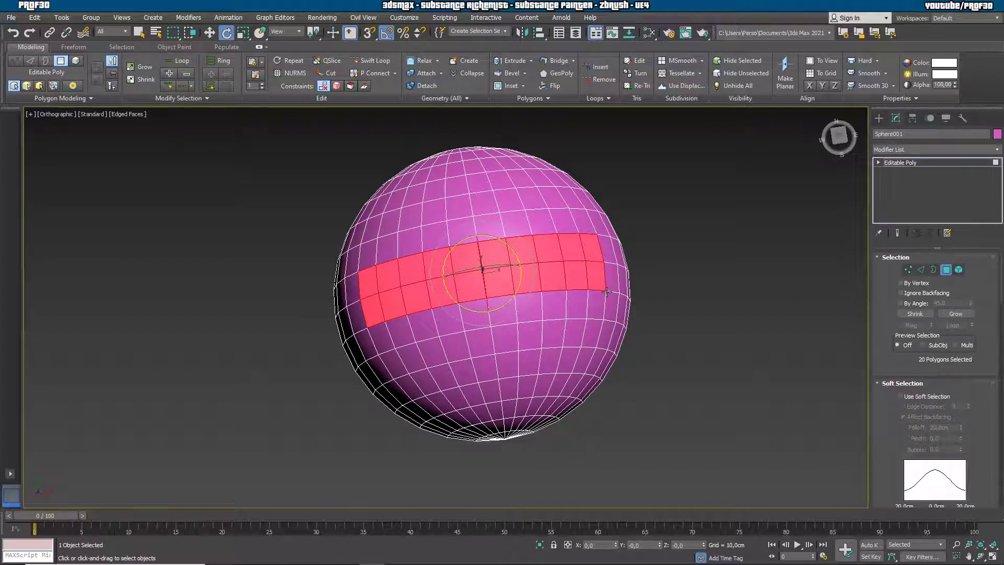
{"action": "left_click", "coordinate": [352, 288], "text": "ctrl"}
{"action": "left_click", "coordinate": [356, 318], "text": "ctrl"}
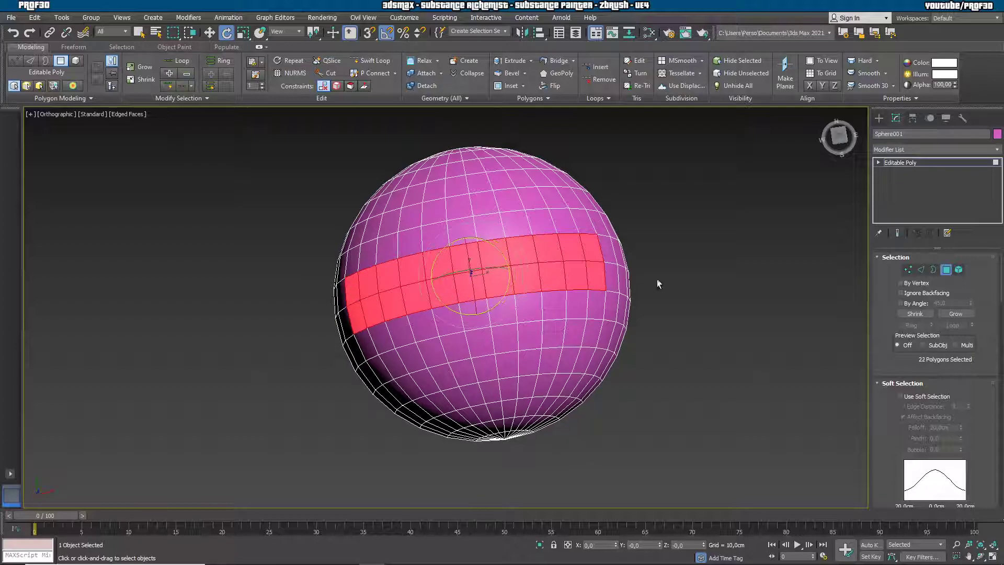
{"action": "left_click", "coordinate": [608, 246], "text": "ctrl"}
{"action": "left_click", "coordinate": [611, 274], "text": "ctrl"}
{"action": "mouse_move", "coordinate": [610, 274]}
{"action": "middle_mouse_down", "text": "alt"}
{"action": "mouse_move", "coordinate": [614, 284]}
{"action": "mouse_move", "coordinate": [578, 249]}
{"action": "mouse_move", "coordinate": [578, 271]}
{"action": "mouse_move", "coordinate": [592, 275]}
{"action": "middle_mouse_up", "text": "alt"}
Extrude the selected strip upward by about 1.6 cm and scale it flat along Z
{"action": "left_click", "coordinate": [210, 33]}
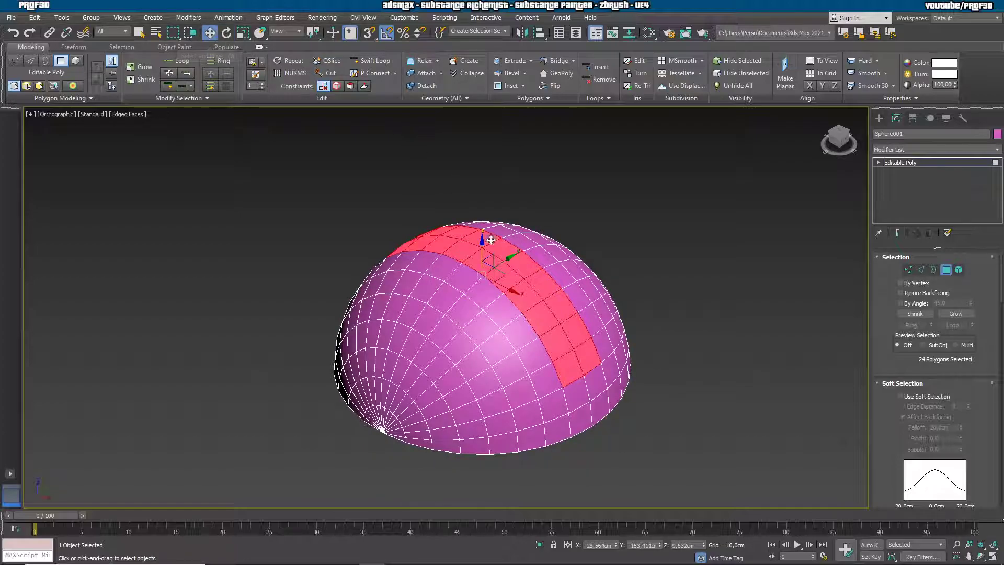
{"action": "left_click_drag", "start_coordinate": [484, 242], "coordinate": [484, 231]}
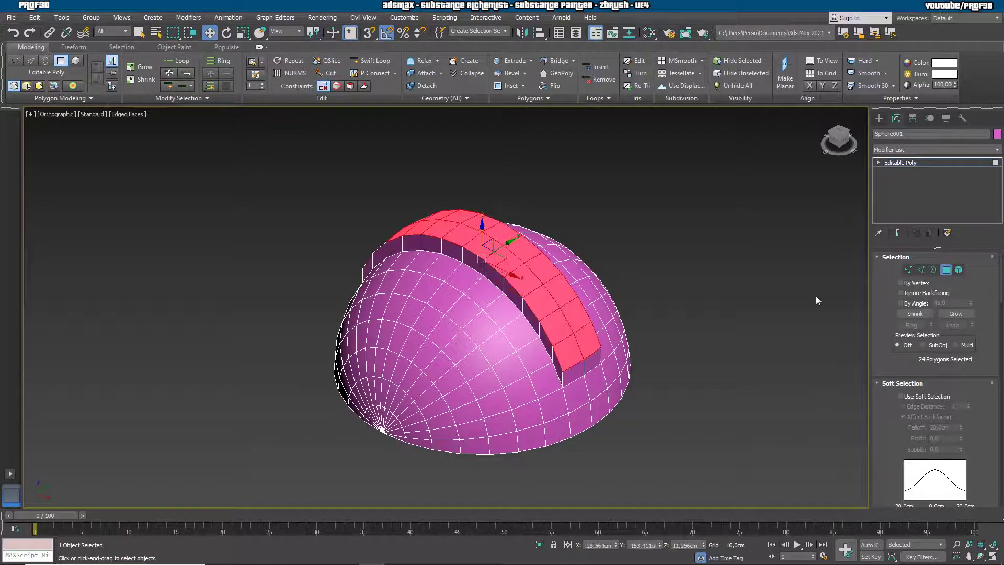
{"action": "left_click", "coordinate": [243, 33]}
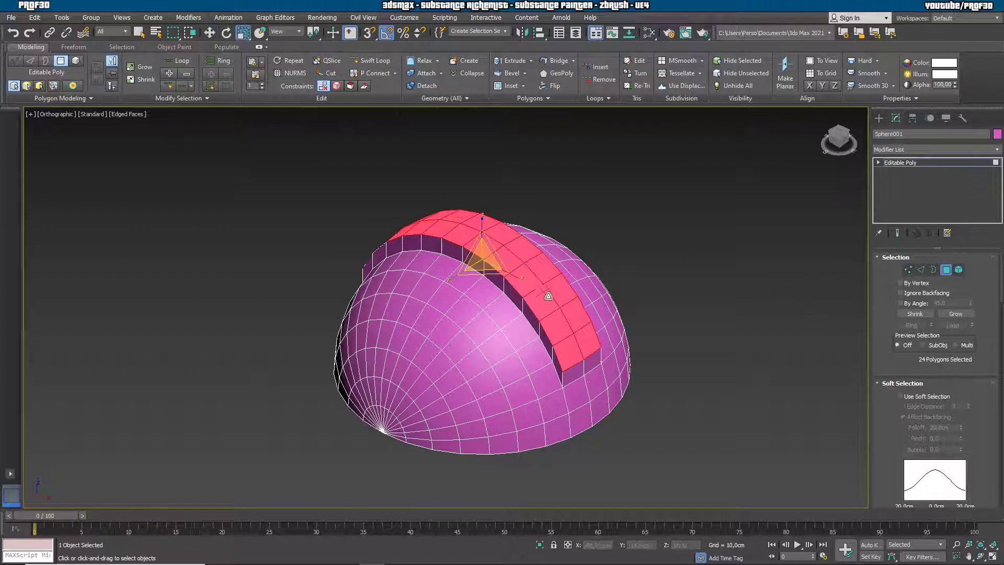
{"action": "left_click_drag", "start_coordinate": [482, 224], "coordinate": [551, 456]}
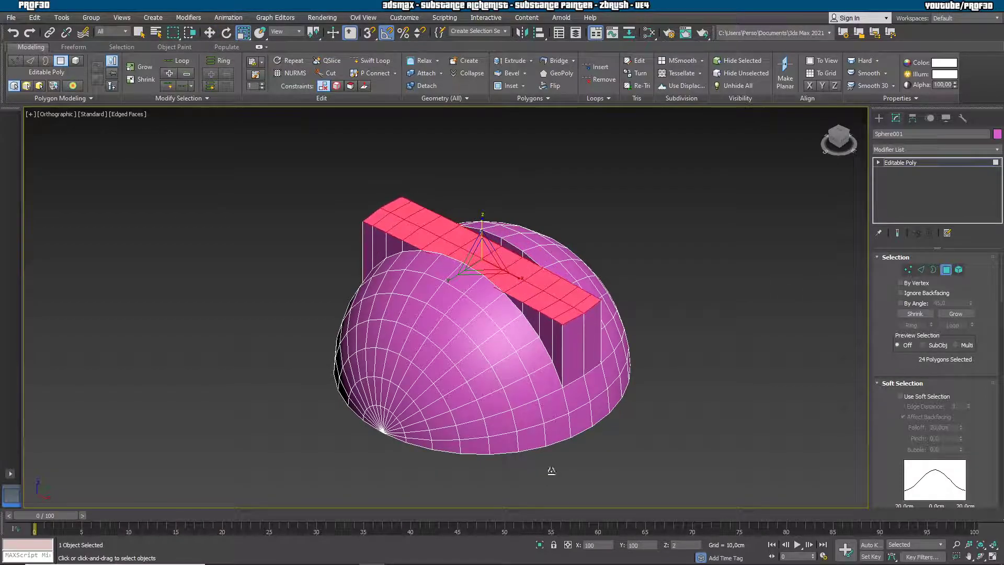
{"action": "left_click_drag", "start_coordinate": [572, 79], "coordinate": [570, 86]}
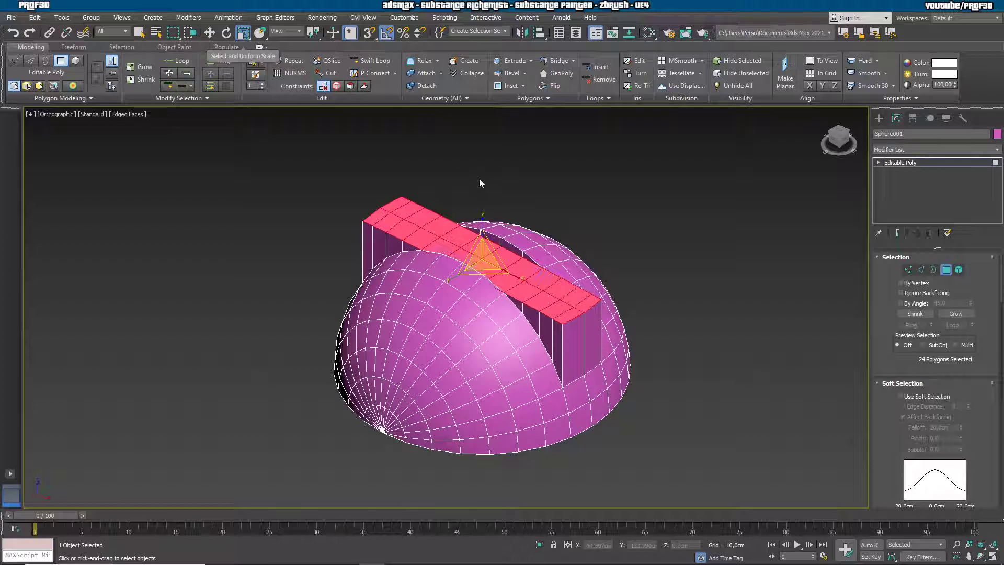
{"action": "left_click_drag", "start_coordinate": [522, 443], "coordinate": [525, 439]}
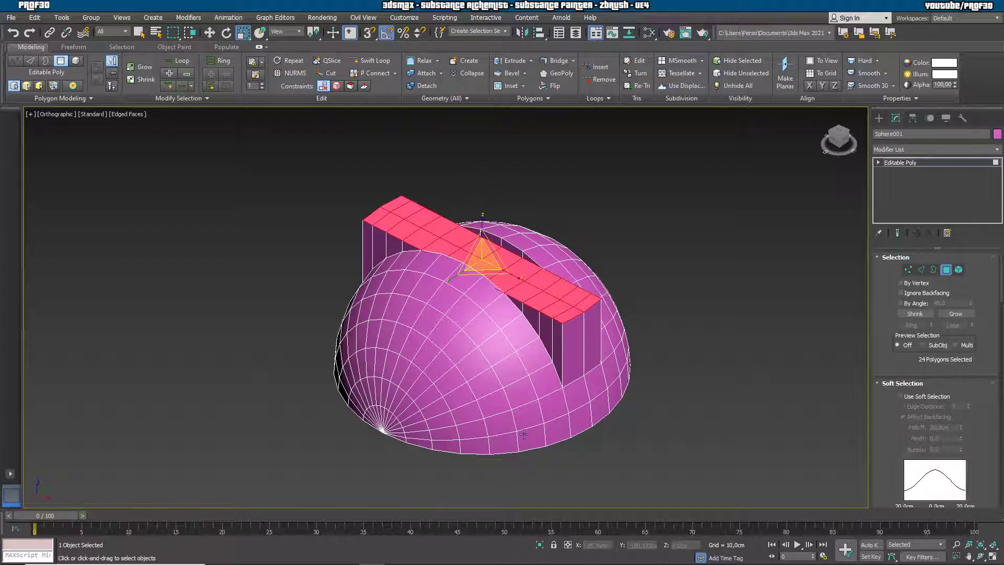
Lower the flattened strip into the half-sphere to a height of about 4.1 cm to form a screw slot
{"action": "left_click", "coordinate": [209, 32]}
{"action": "left_click_drag", "start_coordinate": [482, 229], "coordinate": [506, 313]}
{"action": "middle_click_drag", "start_coordinate": [539, 312], "coordinate": [705, 309], "text": "alt"}
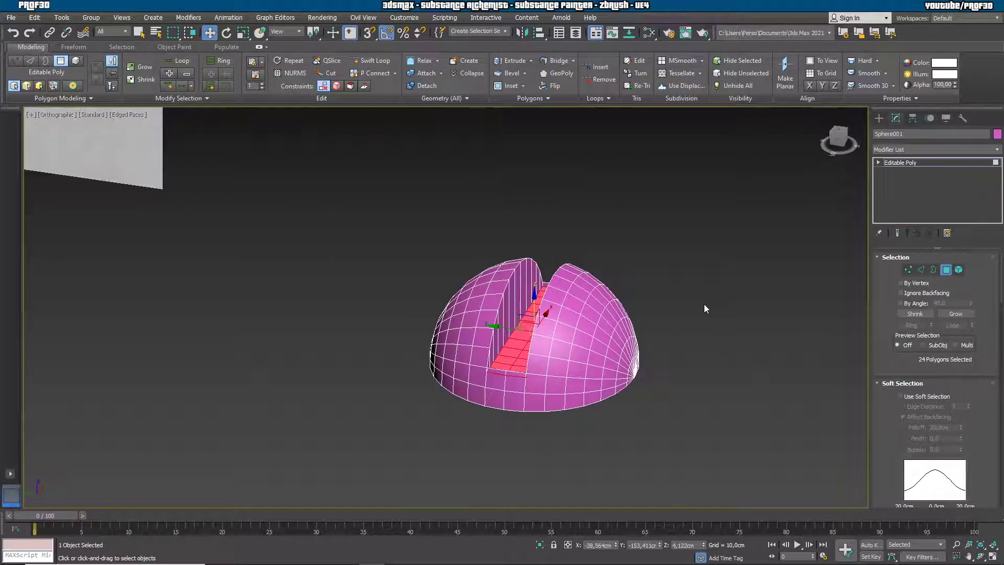
Leave polygon editing and squash the whole slotted half-sphere vertically into a flatter dome
{"action": "left_click", "coordinate": [880, 119]}
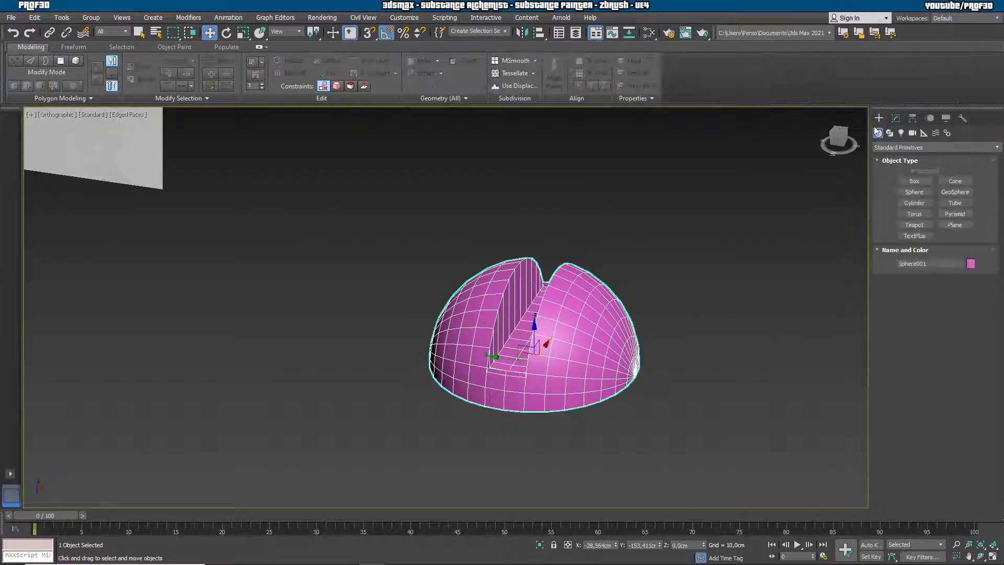
{"action": "left_click", "coordinate": [244, 32]}
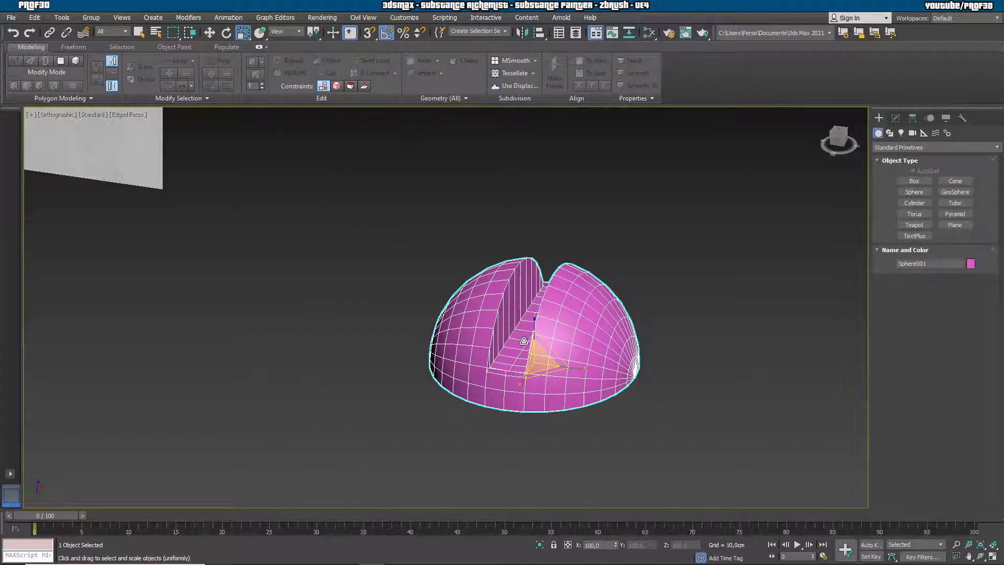
{"action": "left_click_drag", "start_coordinate": [535, 322], "coordinate": [548, 349]}
{"action": "middle_click_drag", "start_coordinate": [571, 377], "coordinate": [602, 438], "text": "alt"}
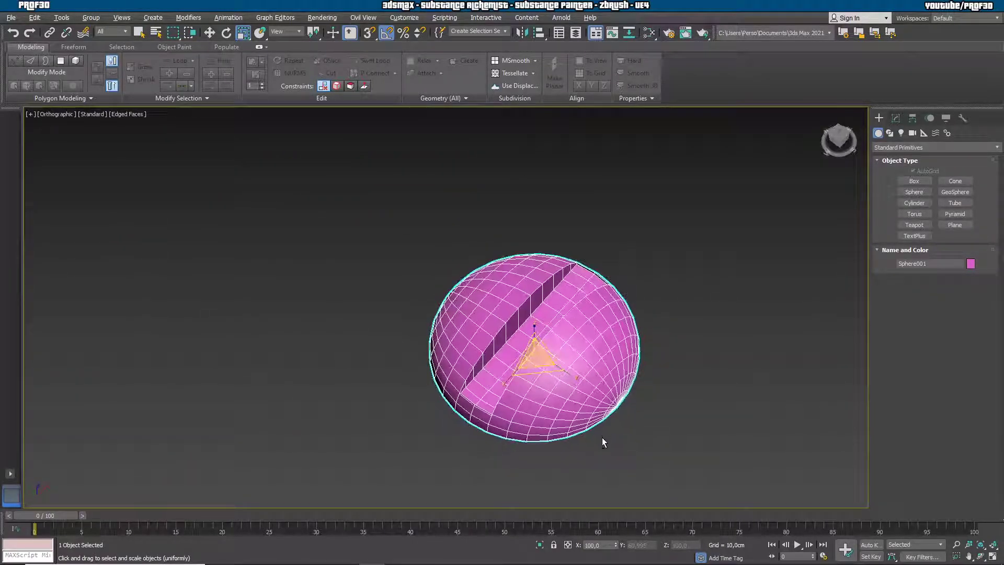
Apply a TurboSmooth modifier to the slotted dome and set its iterations to 4
{"action": "left_click", "coordinate": [895, 119]}
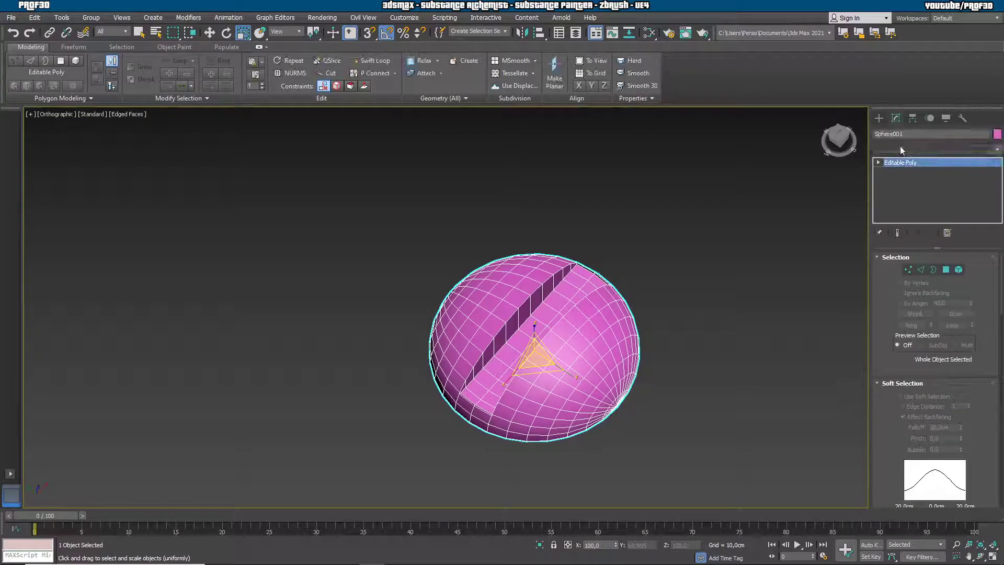
{"action": "left_click", "coordinate": [900, 146]}
{"action": "scroll", "coordinate": [905, 262], "scroll_direction": "down", "scroll_amount": 5}
{"action": "left_click", "coordinate": [909, 353]}
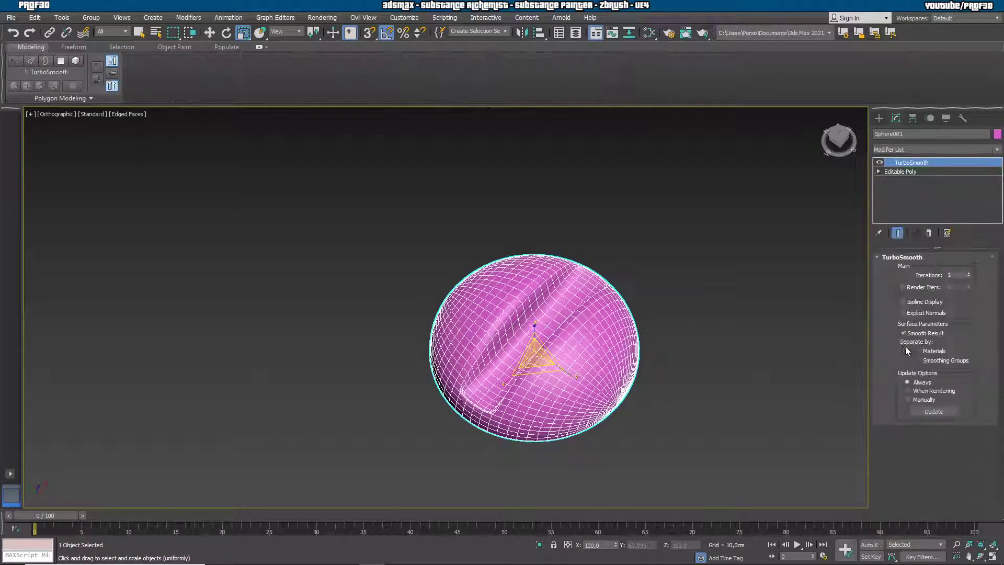
{"action": "left_click", "coordinate": [969, 272]}
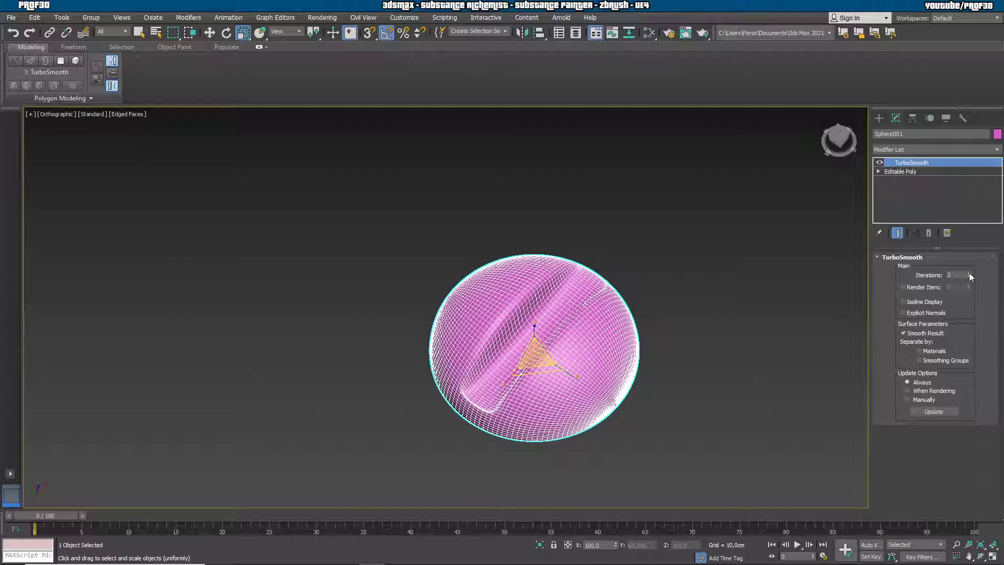
{"action": "left_click", "coordinate": [969, 272]}
{"action": "left_click", "coordinate": [969, 272]}
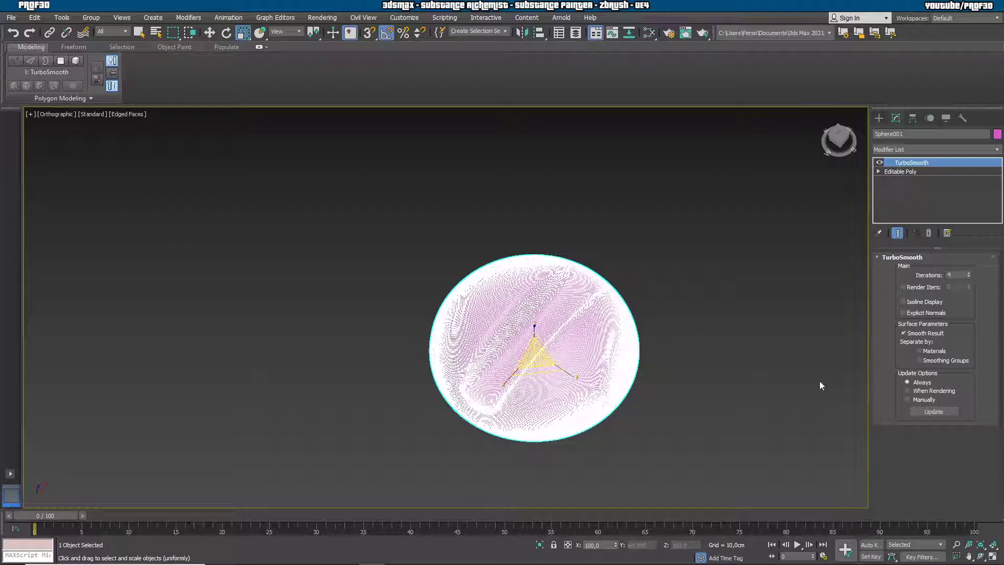
Display the smoothed dome without edged faces and examine its slot from several angles
{"action": "left_click", "coordinate": [747, 353]}
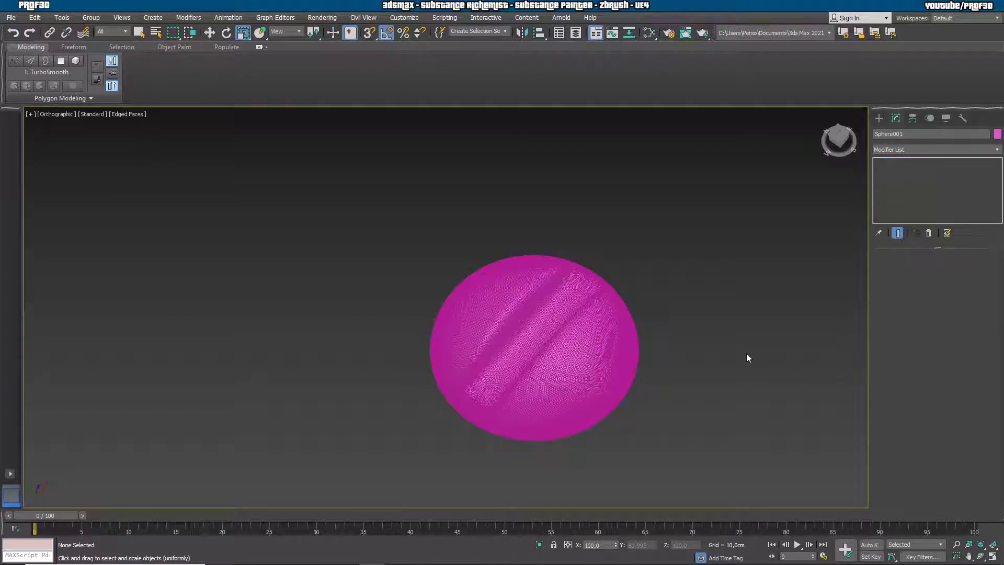
{"action": "left_click", "coordinate": [575, 371]}
{"action": "middle_click_drag", "start_coordinate": [647, 394], "coordinate": [612, 387], "text": "alt"}
{"action": "scroll", "coordinate": [662, 410], "scroll_direction": "down", "scroll_amount": 5}
{"action": "middle_click_drag", "start_coordinate": [661, 410], "coordinate": [588, 299], "text": "alt"}
{"action": "scroll", "coordinate": [534, 344], "scroll_direction": "up", "scroll_amount": 6}
{"action": "middle_click_drag", "start_coordinate": [527, 337], "coordinate": [730, 268], "text": "alt"}
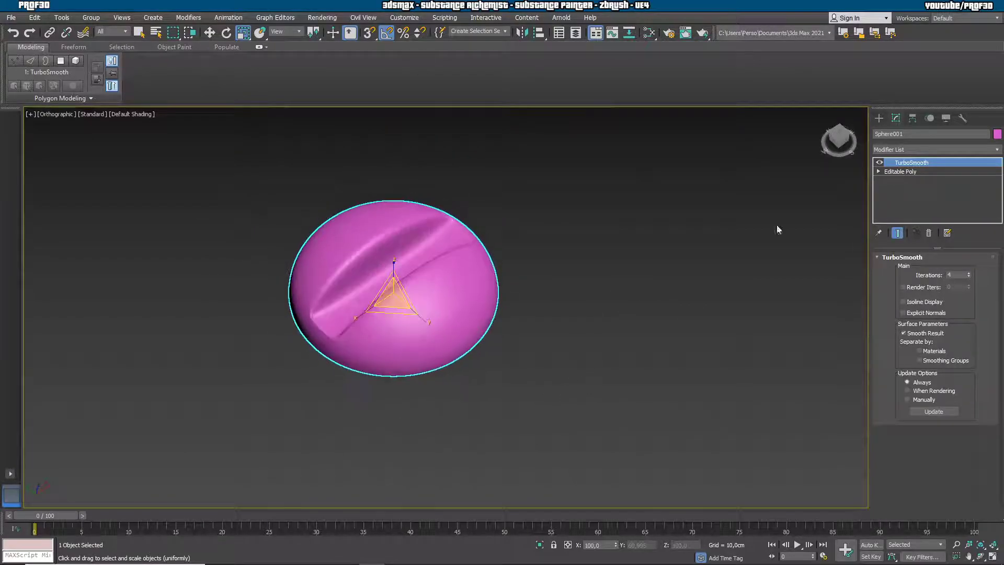
Create a second sphere with a radius of about 10.7 cm beside the slotted dome
{"action": "left_click", "coordinate": [879, 118]}
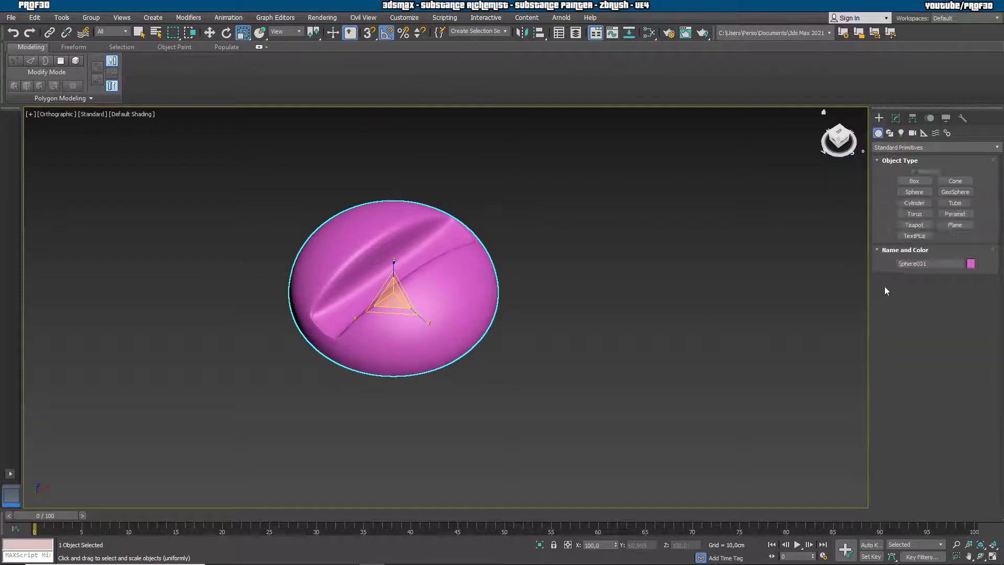
{"action": "left_click", "coordinate": [914, 192]}
{"action": "middle_click_drag", "start_coordinate": [687, 355], "coordinate": [526, 283]}
{"action": "scroll", "coordinate": [436, 320], "scroll_direction": "down", "scroll_amount": 2}
{"action": "left_click_drag", "start_coordinate": [464, 345], "coordinate": [495, 390]}
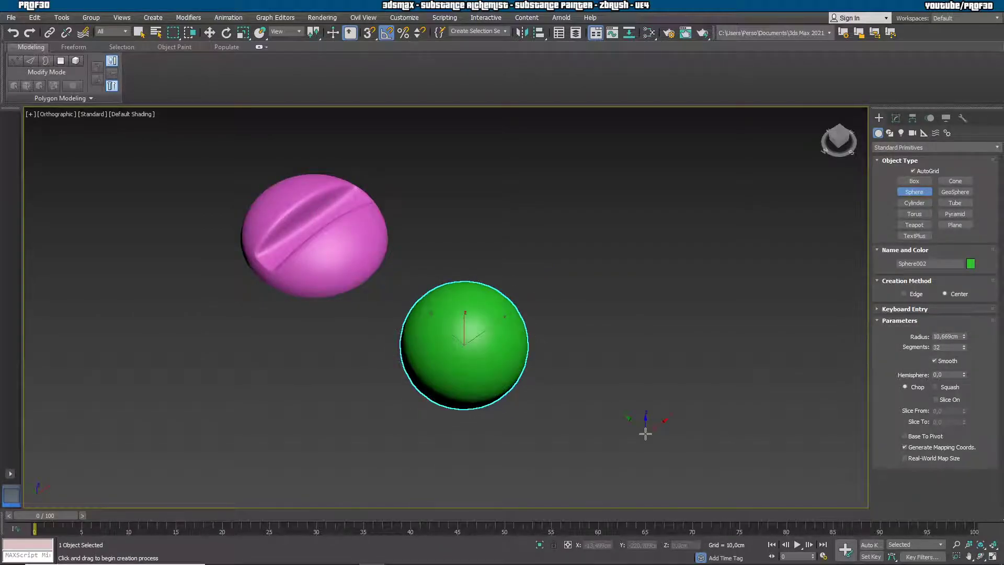
Turn the edged faces display back on and rotate the second sphere 90° about X
{"action": "key", "text": "F4"}
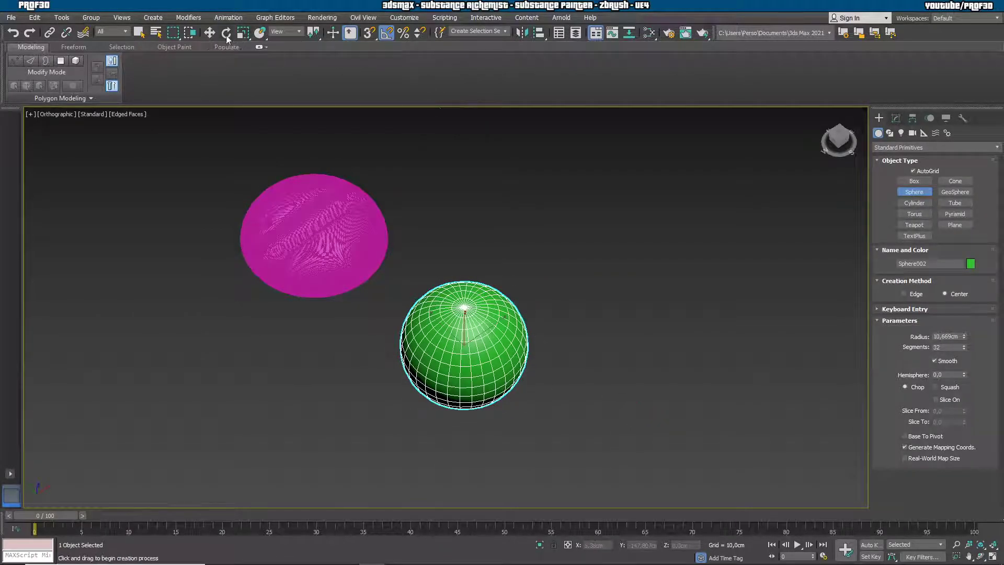
{"action": "key", "text": "e"}
{"action": "left_click_drag", "start_coordinate": [481, 335], "coordinate": [514, 368]}
{"action": "middle_click_drag", "start_coordinate": [515, 368], "coordinate": [616, 393], "text": "alt"}
Show the second sphere in the front view and convert it to an editable poly
{"action": "key", "text": "f"}
{"action": "key", "text": "z"}
{"action": "middle_click_drag", "start_coordinate": [518, 334], "coordinate": [626, 328]}
{"action": "left_click", "coordinate": [896, 119]}
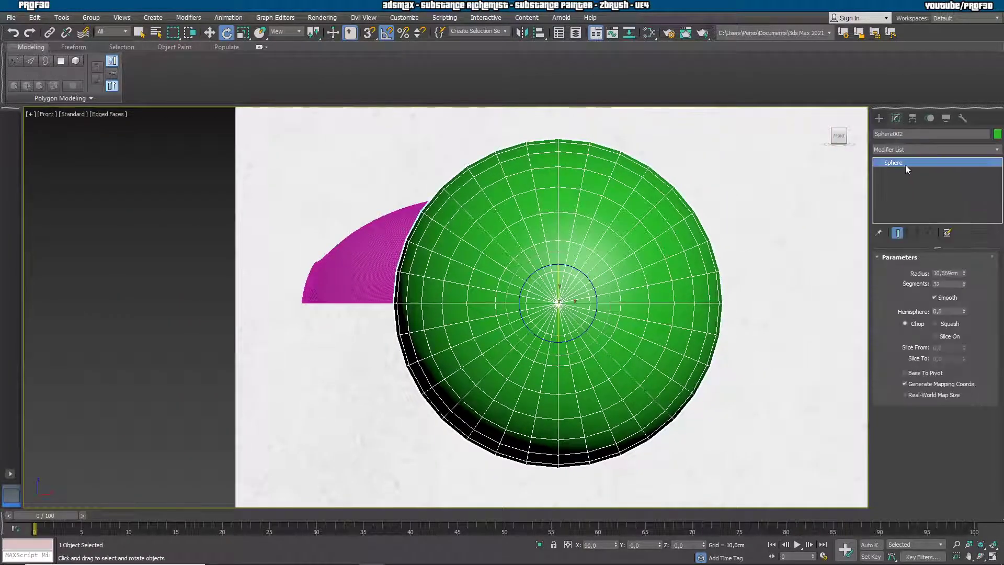
{"action": "right_click", "coordinate": [906, 162]}
{"action": "left_click", "coordinate": [956, 245]}
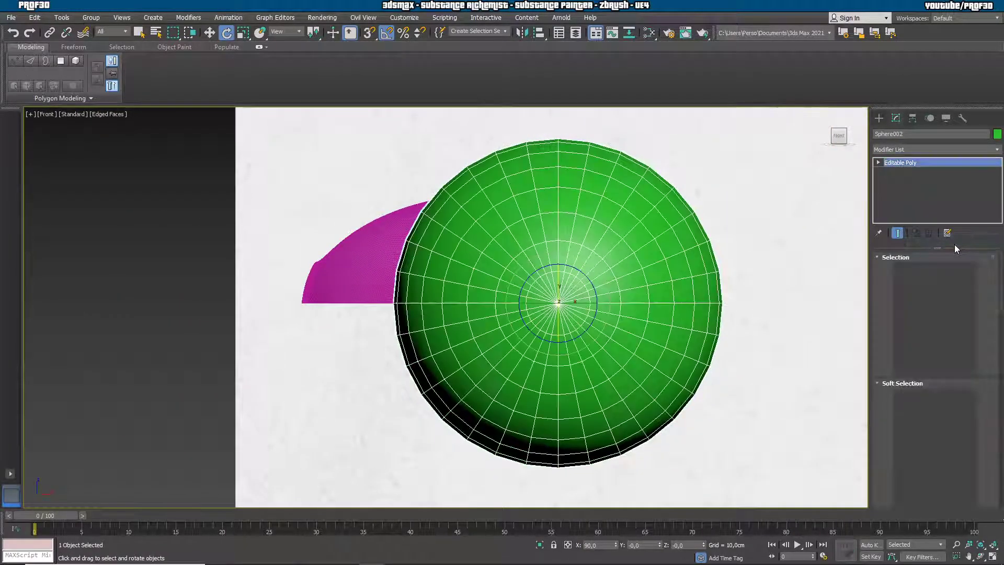
Delete the lower half of the second sphere's polygons to leave a dome
{"action": "left_click", "coordinate": [946, 269]}
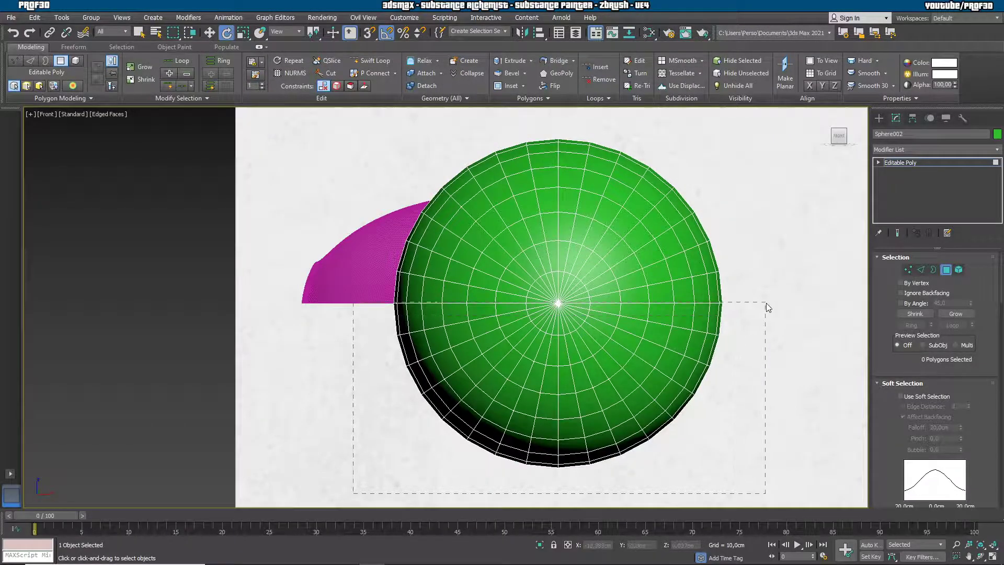
{"action": "left_click_drag", "start_coordinate": [772, 310], "coordinate": [773, 311]}
{"action": "key", "text": "Delete"}
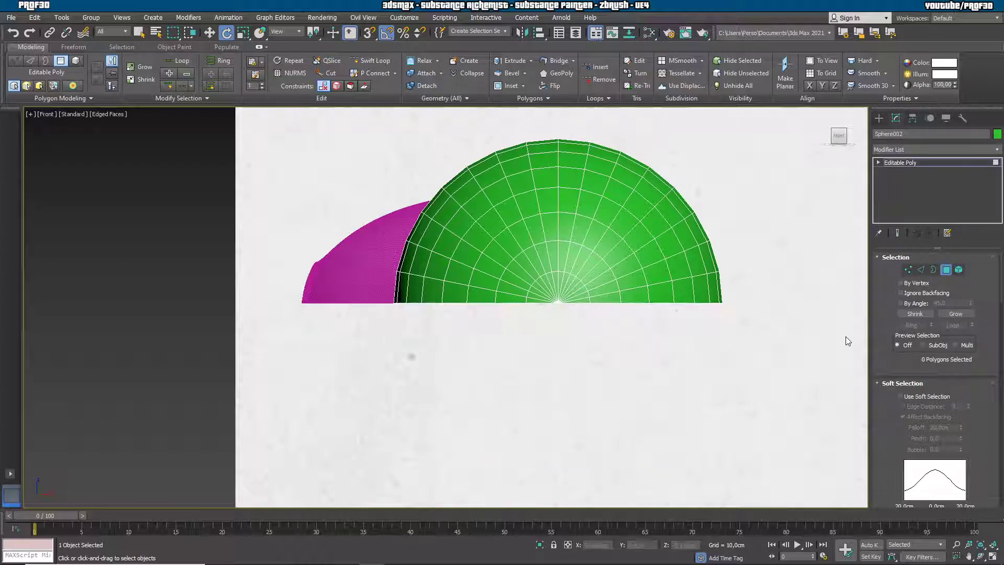
Select a two-polygon-wide band across the dome's crown, stopping short of the rim at both ends
{"action": "middle_click_drag", "start_coordinate": [627, 309], "coordinate": [641, 324], "text": "alt"}
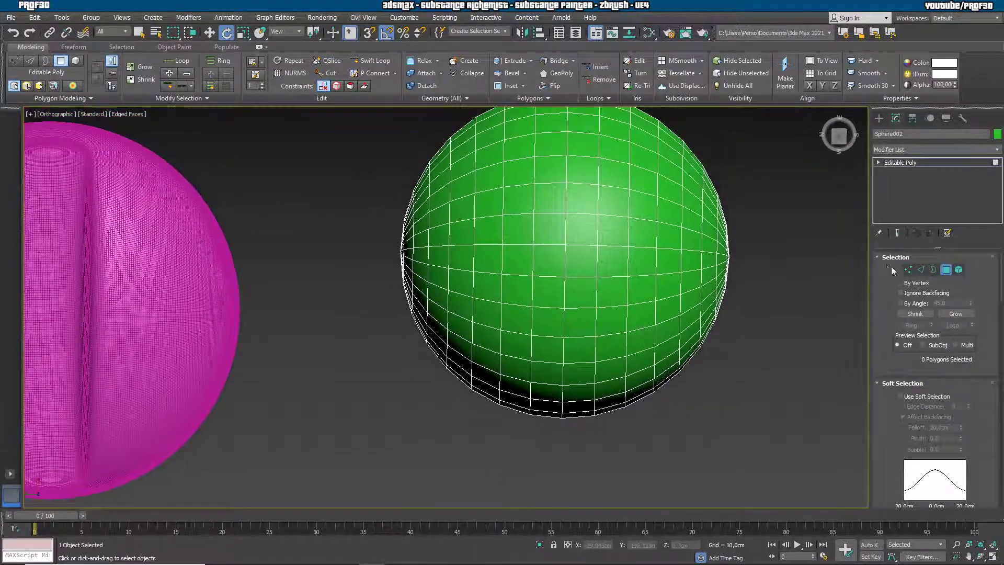
{"action": "left_click", "coordinate": [587, 233]}
{"action": "left_click", "coordinate": [579, 256], "text": "ctrl"}
{"action": "left_click", "coordinate": [552, 234], "text": "ctrl"}
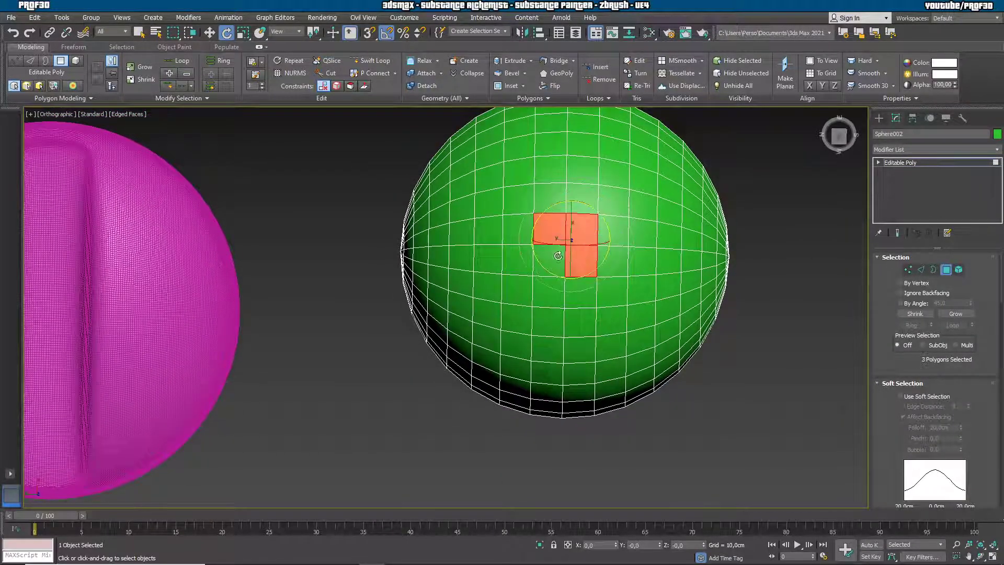
{"action": "left_click", "coordinate": [547, 257], "text": "ctrl"}
{"action": "left_click", "coordinate": [515, 237], "text": "ctrl"}
{"action": "left_click", "coordinate": [513, 256], "text": "ctrl"}
{"action": "left_click", "coordinate": [488, 231], "text": "ctrl"}
{"action": "left_click", "coordinate": [487, 259], "text": "ctrl"}
{"action": "left_click", "coordinate": [461, 234], "text": "ctrl"}
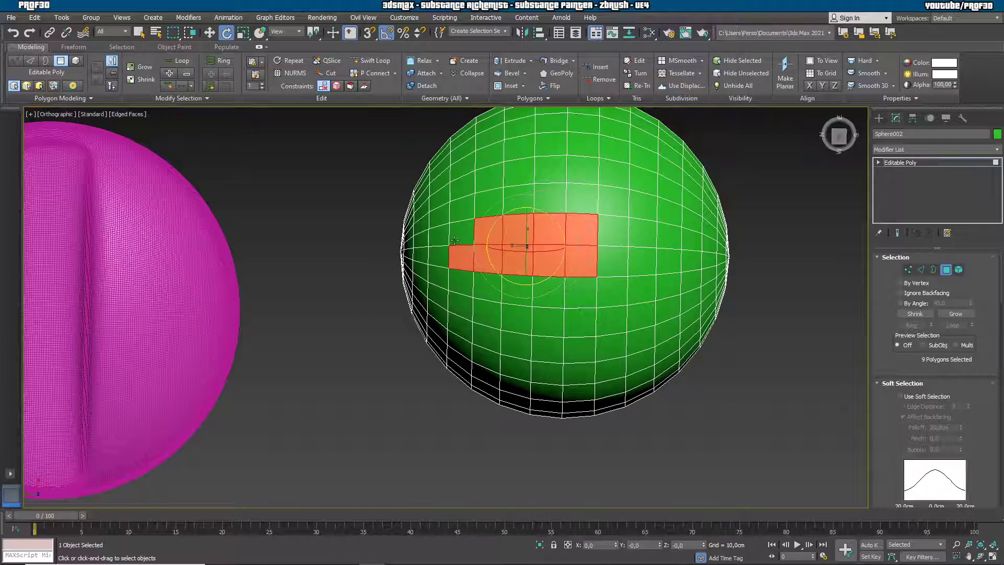
{"action": "left_click", "coordinate": [461, 259], "text": "ctrl"}
{"action": "left_click", "coordinate": [439, 236], "text": "ctrl"}
{"action": "left_click", "coordinate": [439, 258], "text": "ctrl"}
{"action": "left_click", "coordinate": [613, 230], "text": "ctrl"}
{"action": "left_click", "coordinate": [613, 259], "text": "ctrl"}
{"action": "left_click", "coordinate": [643, 231], "text": "ctrl"}
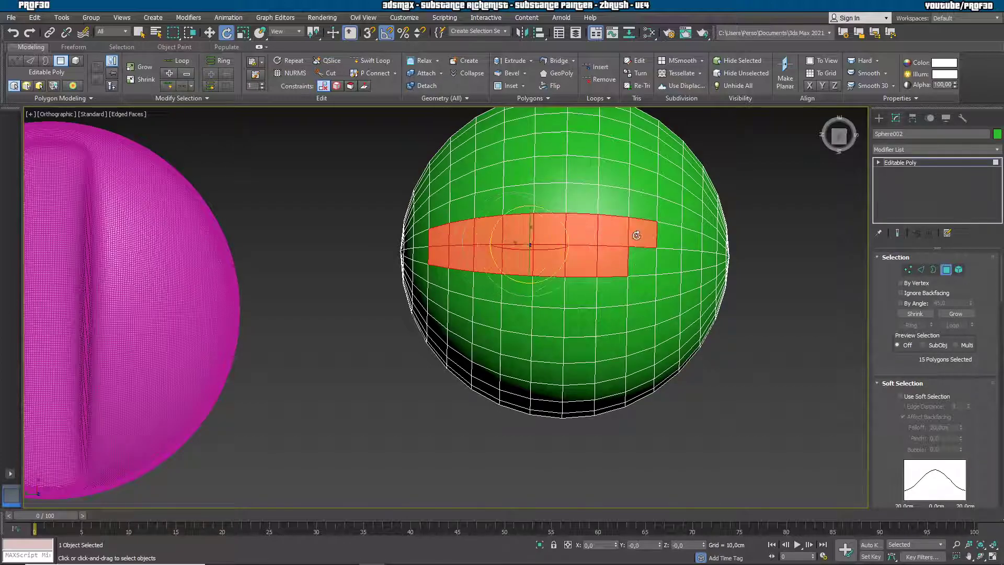
{"action": "left_click", "coordinate": [642, 260], "text": "ctrl"}
{"action": "left_click", "coordinate": [669, 262], "text": "ctrl"}
{"action": "left_click", "coordinate": [668, 237], "text": "ctrl"}
{"action": "left_click", "coordinate": [690, 238], "text": "ctrl"}
{"action": "left_click", "coordinate": [691, 258], "text": "ctrl"}
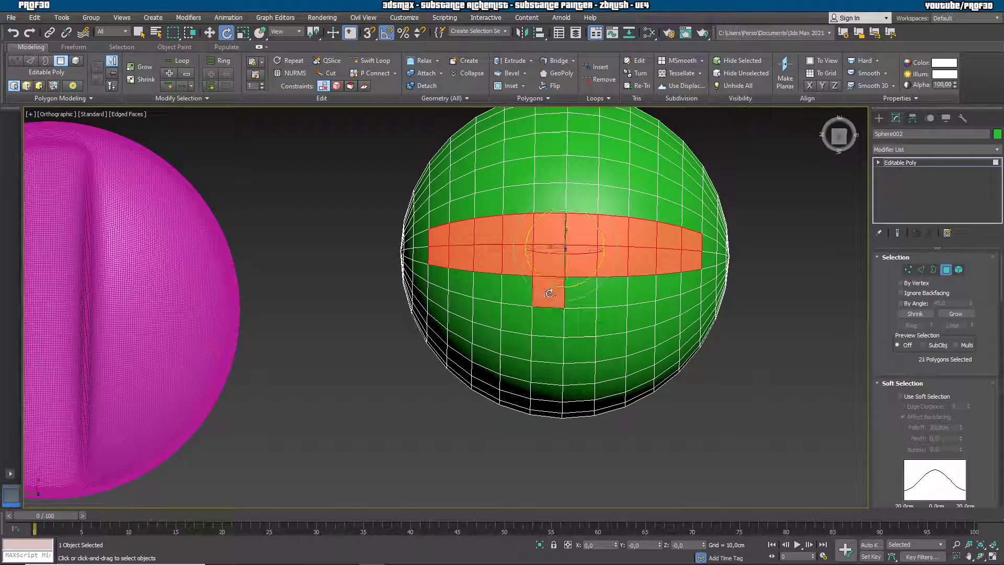
Add a second two-polygon-wide band perpendicular to the first, forming a cross-shaped polygon selection over the dome
{"action": "left_click", "coordinate": [581, 349], "text": "ctrl"}
{"action": "left_click", "coordinate": [548, 349], "text": "ctrl"}
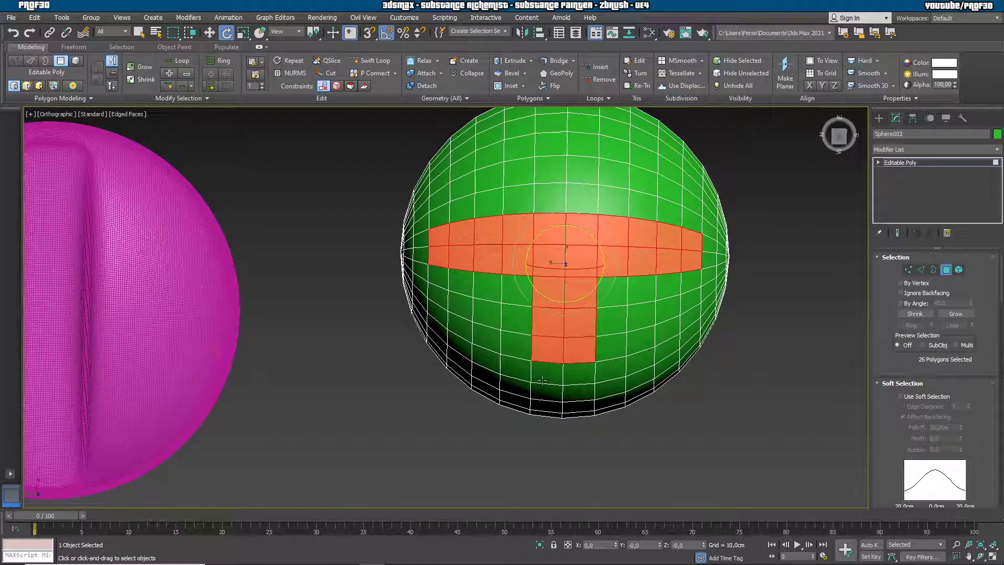
{"action": "left_click", "coordinate": [549, 373], "text": "ctrl"}
{"action": "left_click", "coordinate": [574, 381], "text": "ctrl"}
{"action": "left_click", "coordinate": [547, 392], "text": "ctrl"}
{"action": "left_click", "coordinate": [581, 393], "text": "ctrl"}
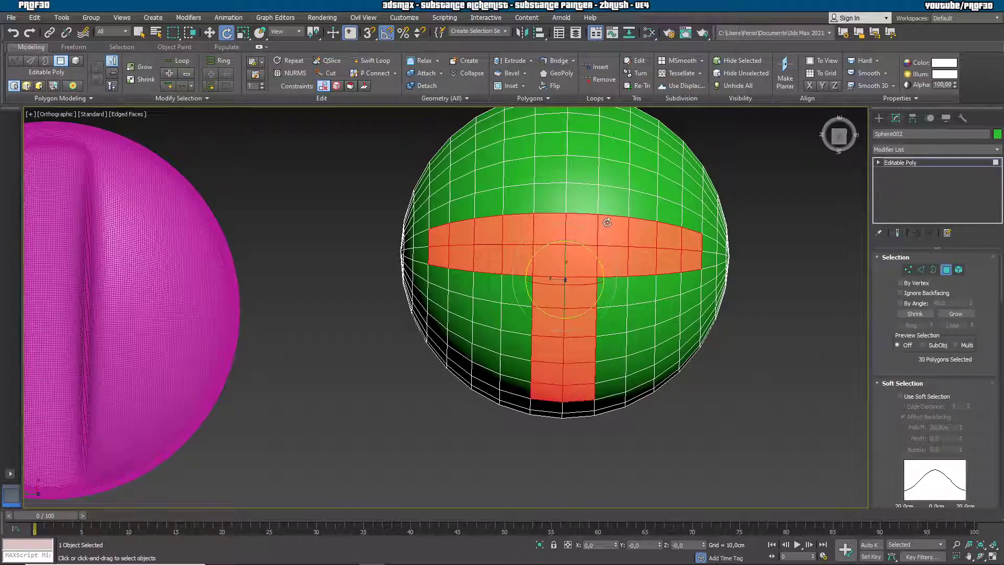
{"action": "left_click", "coordinate": [552, 196], "text": "ctrl"}
{"action": "left_click", "coordinate": [584, 198], "text": "ctrl"}
{"action": "left_click", "coordinate": [584, 170], "text": "ctrl"}
{"action": "left_click", "coordinate": [551, 168], "text": "ctrl"}
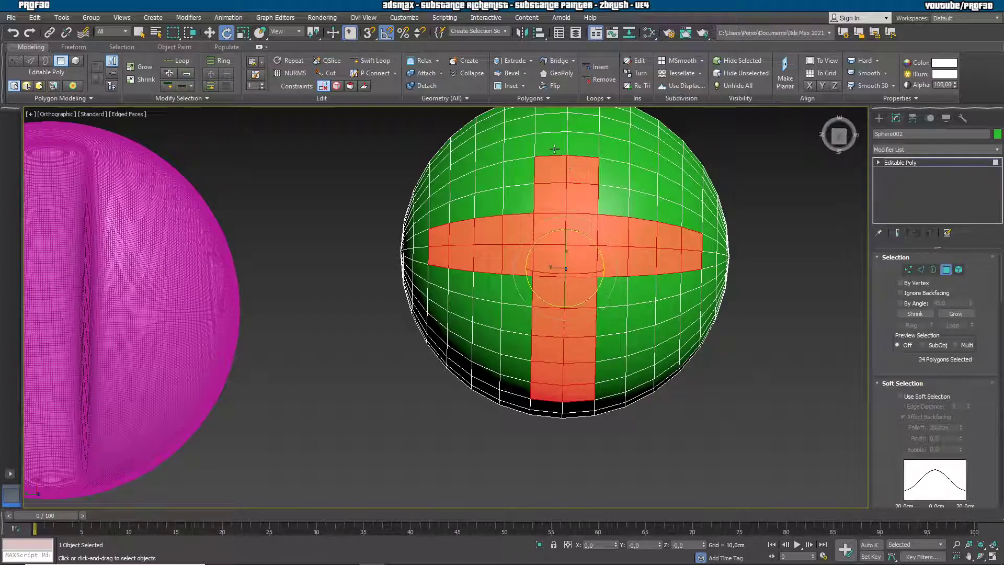
{"action": "left_click", "coordinate": [551, 144], "text": "ctrl"}
{"action": "left_click", "coordinate": [584, 141], "text": "ctrl"}
{"action": "left_click", "coordinate": [583, 123], "text": "ctrl"}
{"action": "left_click", "coordinate": [562, 120], "text": "ctrl"}
{"action": "middle_click_drag", "start_coordinate": [597, 193], "coordinate": [603, 234]}
{"action": "left_click", "coordinate": [558, 147], "text": "ctrl"}
{"action": "left_click", "coordinate": [590, 149], "text": "ctrl"}
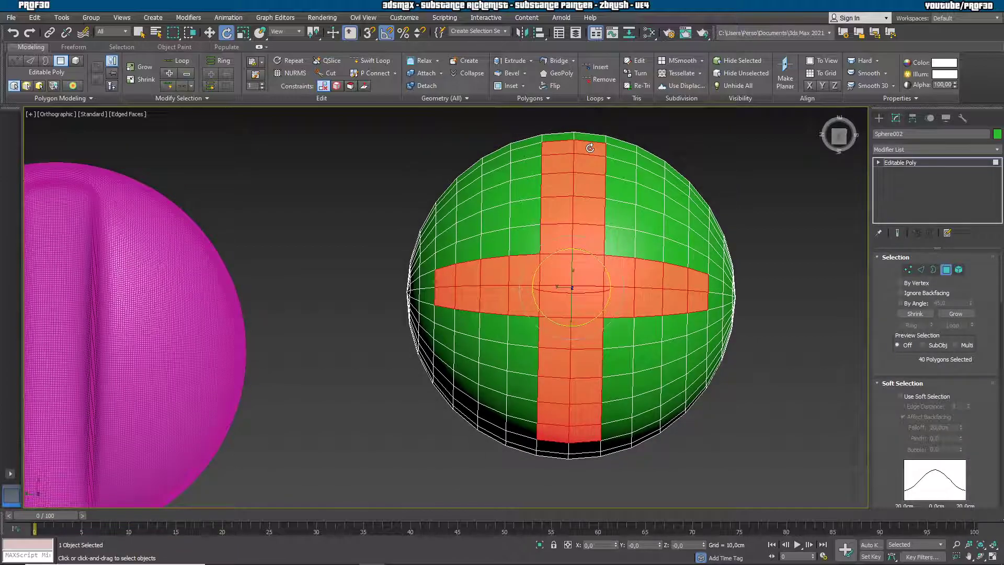
Balance one arm of the cross by deselecting its two end polygons and adding two at the opposite end
{"action": "middle_click_drag", "start_coordinate": [630, 286], "coordinate": [495, 208], "text": "alt"}
{"action": "left_click", "coordinate": [667, 403], "text": "alt"}
{"action": "left_click", "coordinate": [687, 396], "text": "alt"}
{"action": "middle_click_drag", "start_coordinate": [587, 379], "coordinate": [672, 391], "text": "alt"}
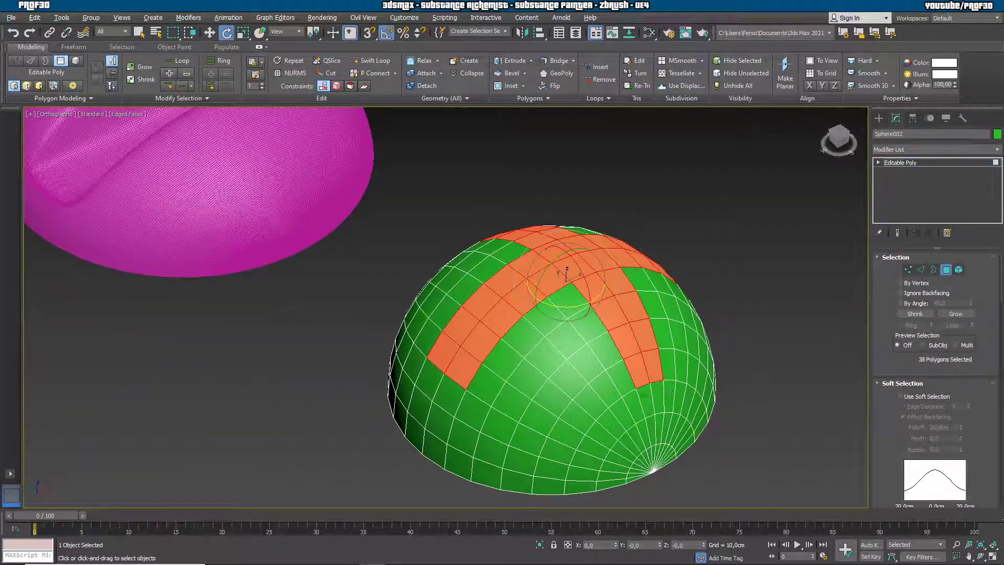
{"action": "left_click", "coordinate": [431, 381], "text": "ctrl"}
{"action": "left_click", "coordinate": [447, 389], "text": "ctrl"}
{"action": "middle_click_drag", "start_coordinate": [603, 372], "coordinate": [559, 429], "text": "alt"}
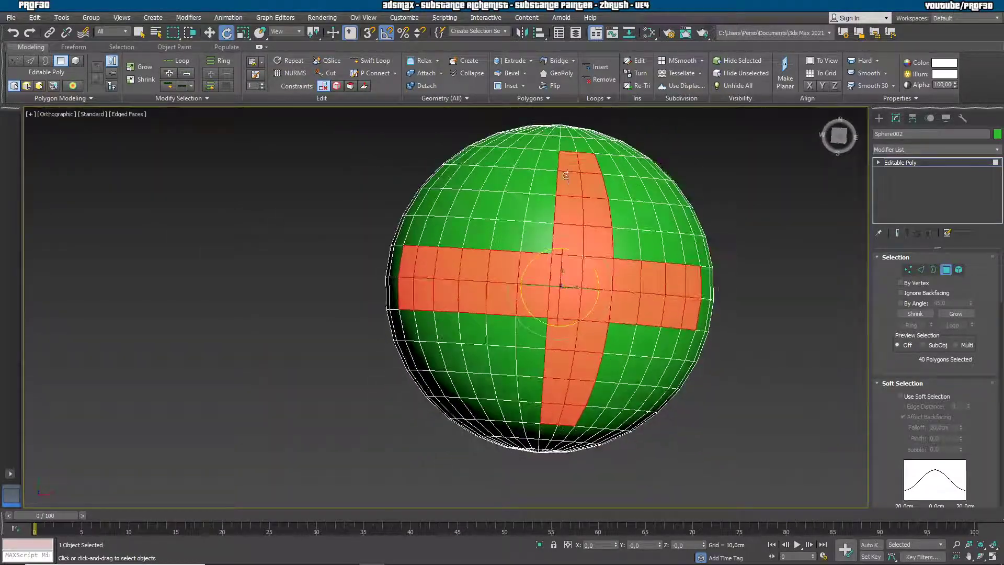
Shift the off-centre arm of the cross selection over by one polygon column and even out its ends
{"action": "left_click", "coordinate": [590, 180], "text": "alt"}
{"action": "left_click", "coordinate": [595, 210], "text": "alt"}
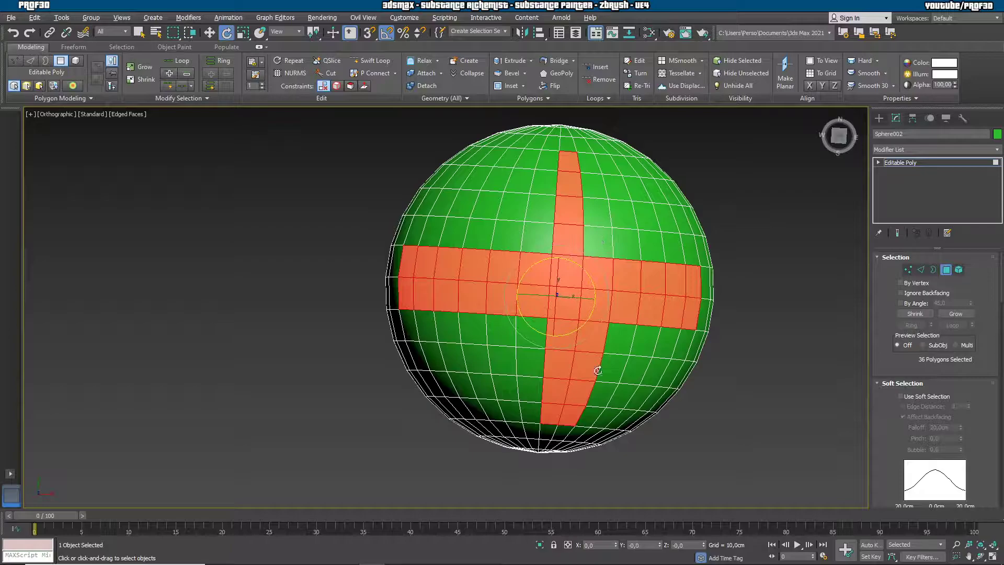
{"action": "left_click", "coordinate": [531, 412], "text": "ctrl"}
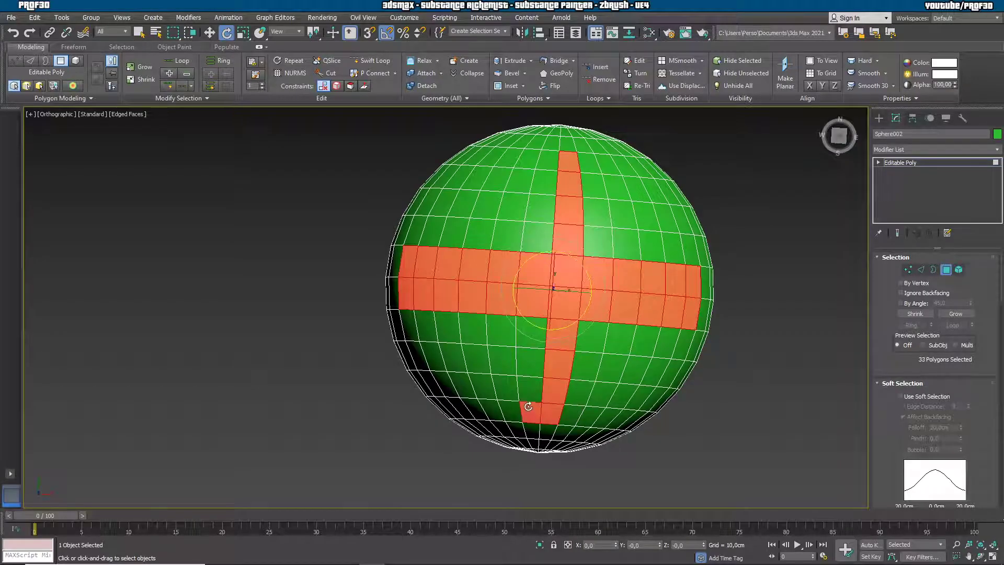
{"action": "left_click", "coordinate": [529, 389], "text": "ctrl"}
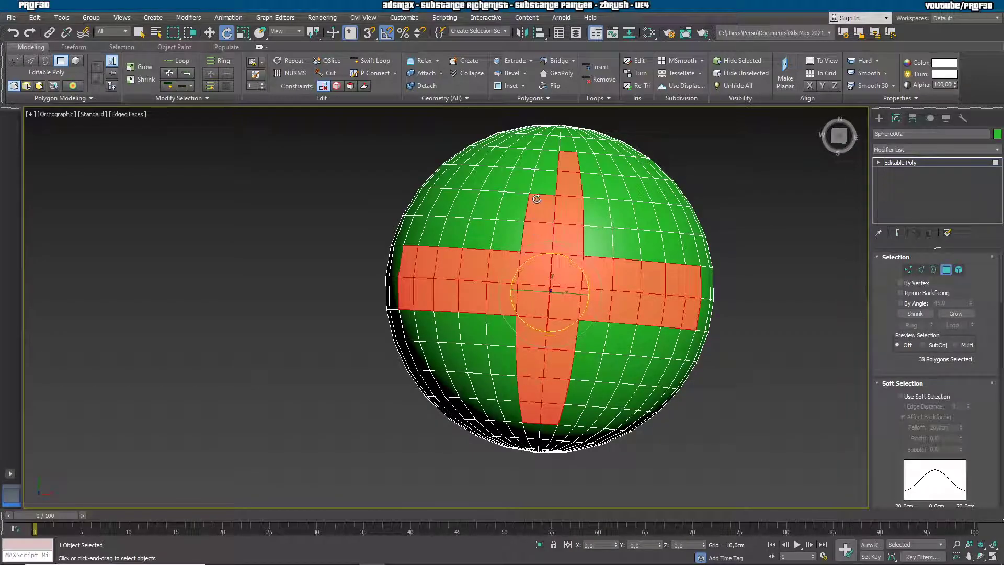
{"action": "left_click", "coordinate": [543, 183], "text": "ctrl"}
{"action": "left_click", "coordinate": [546, 161], "text": "ctrl"}
{"action": "middle_click_drag", "start_coordinate": [644, 344], "coordinate": [575, 324], "text": "alt"}
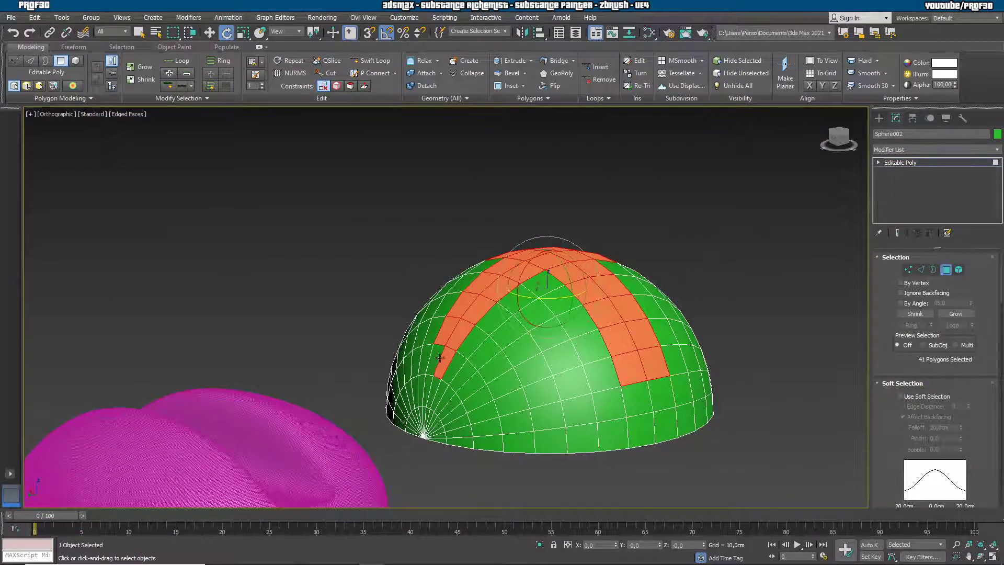
{"action": "middle_click_drag", "start_coordinate": [630, 363], "coordinate": [687, 345], "text": "alt"}
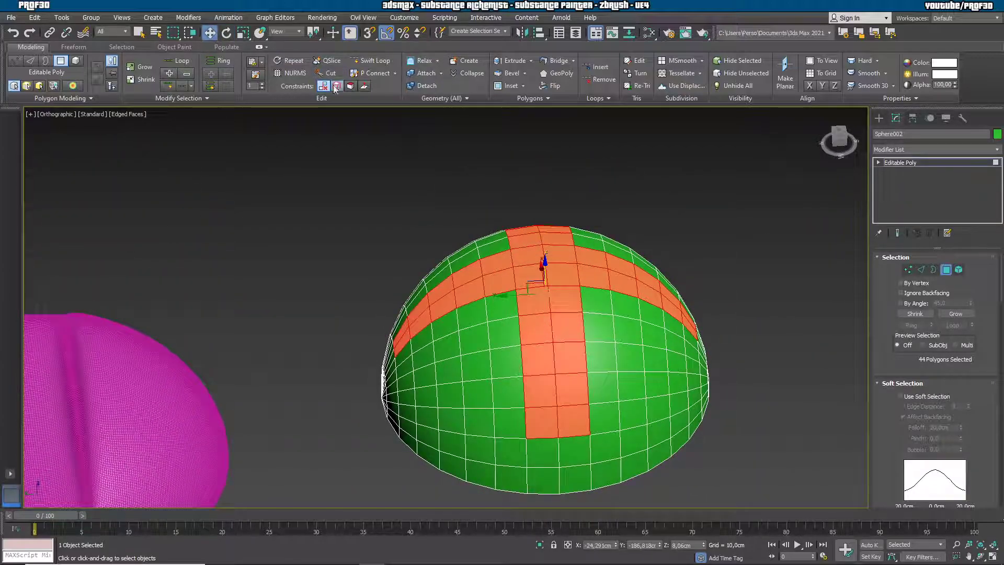
Extrude the selected cross polygons upward above the dome and scale them vertically into a flat face
{"action": "left_click_drag", "start_coordinate": [547, 263], "coordinate": [569, 158]}
{"action": "left_click", "coordinate": [243, 33]}
{"action": "left_click_drag", "start_coordinate": [546, 213], "coordinate": [580, 490]}
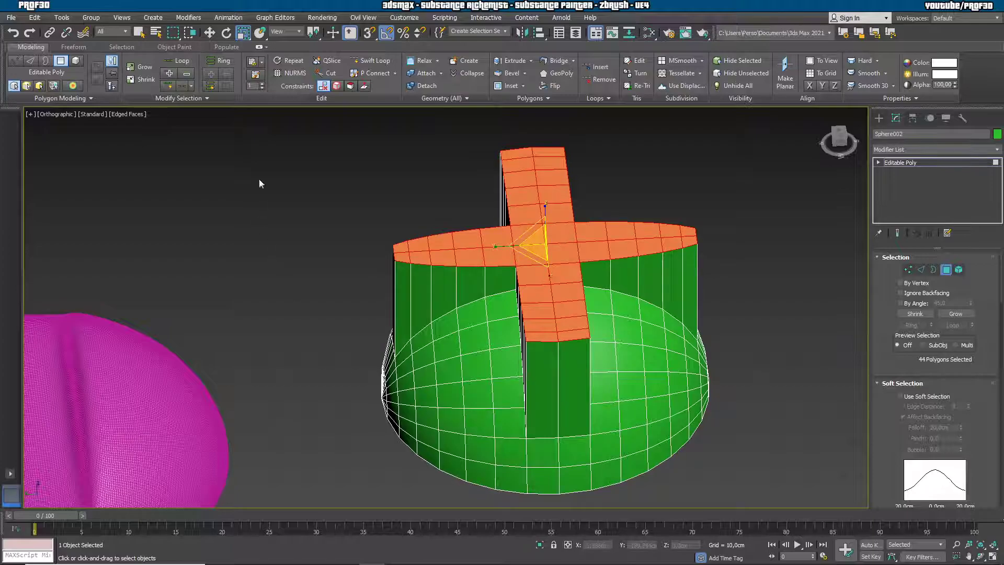
Lower the flat cross into the dome as a recess, and squash the whole dome vertically
{"action": "left_click", "coordinate": [210, 32]}
{"action": "left_click_drag", "start_coordinate": [552, 228], "coordinate": [553, 327]}
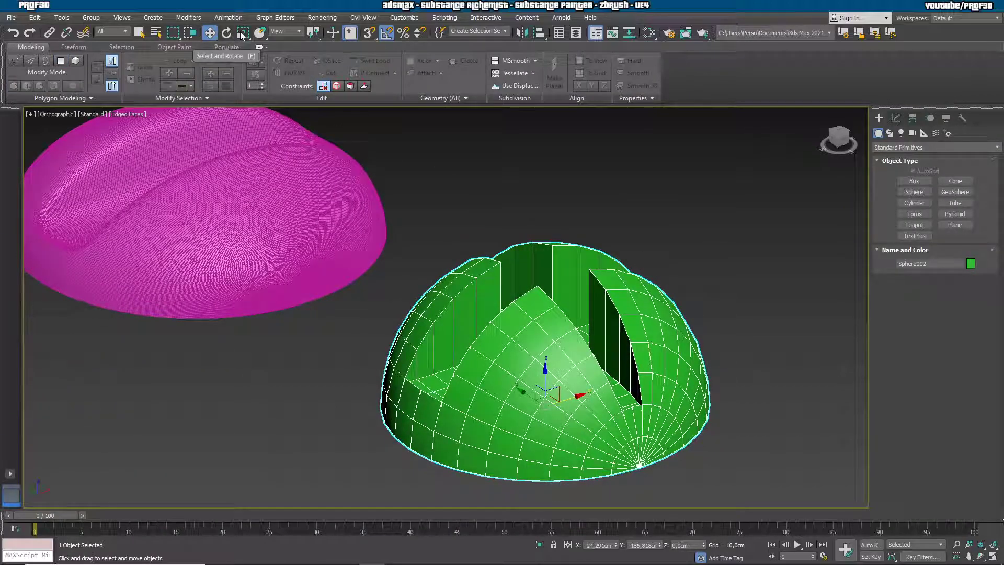
{"action": "left_click", "coordinate": [243, 33]}
{"action": "left_click_drag", "start_coordinate": [548, 369], "coordinate": [547, 407]}
Apply a TurboSmooth modifier to the cross-slotted dome and set its iterations to 3
{"action": "left_click", "coordinate": [896, 117]}
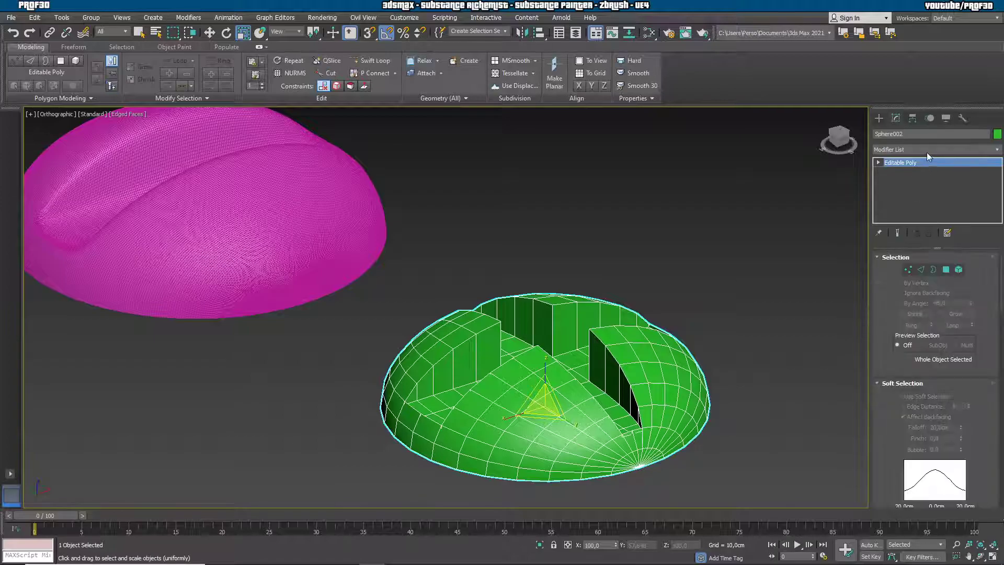
{"action": "left_click", "coordinate": [927, 151]}
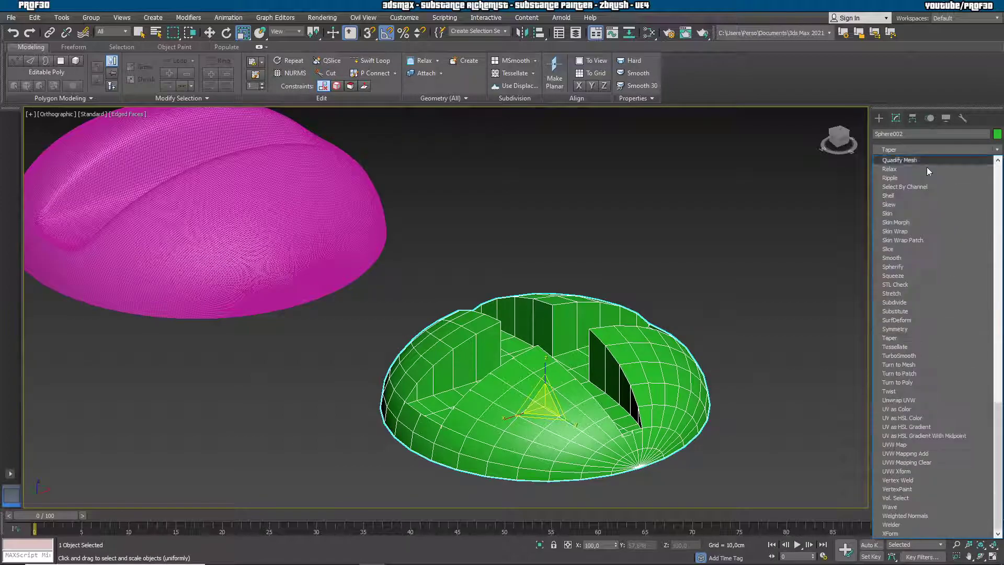
{"action": "left_click", "coordinate": [923, 355]}
{"action": "left_click", "coordinate": [969, 273]}
{"action": "left_click", "coordinate": [969, 273]}
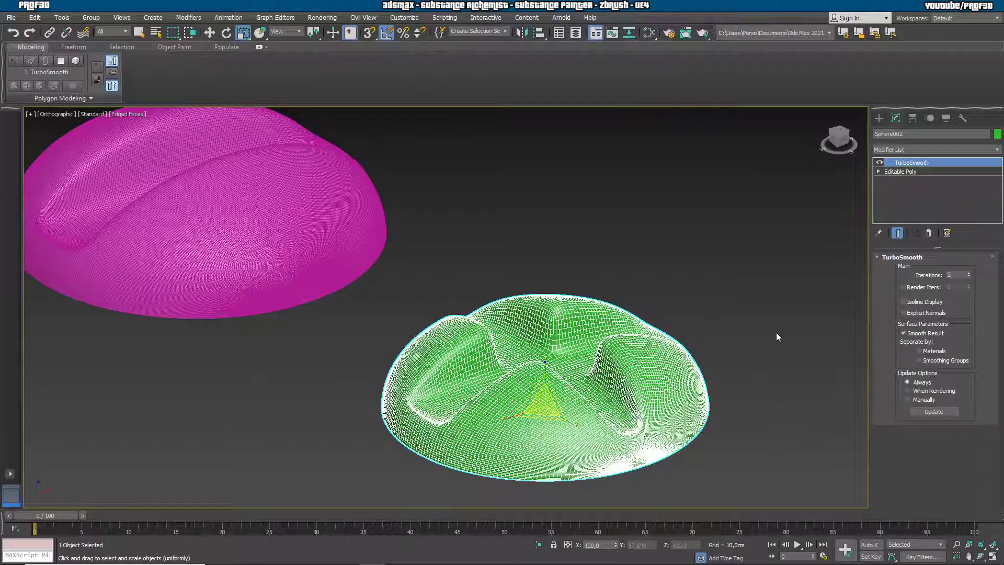
Hide the edged faces and examine the smoothed cross-slot screw head from several angles
{"action": "key", "text": "F4"}
{"action": "mouse_move", "coordinate": [674, 306]}
{"action": "middle_mouse_down", "text": "alt"}
{"action": "mouse_move", "coordinate": [686, 387]}
{"action": "mouse_move", "coordinate": [679, 316]}
{"action": "mouse_move", "coordinate": [646, 377]}
{"action": "mouse_move", "coordinate": [590, 225]}
{"action": "mouse_move", "coordinate": [649, 305]}
{"action": "mouse_move", "coordinate": [591, 296]}
{"action": "mouse_move", "coordinate": [602, 306]}
{"action": "middle_mouse_up", "text": "alt"}
{"action": "middle_click_drag", "start_coordinate": [726, 382], "coordinate": [601, 312]}
{"action": "left_click", "coordinate": [879, 118]}
{"action": "scroll", "coordinate": [601, 313], "scroll_direction": "up", "scroll_amount": 3}
{"action": "middle_click_drag", "start_coordinate": [593, 350], "coordinate": [581, 369]}
{"action": "scroll", "coordinate": [600, 361], "scroll_direction": "down", "scroll_amount": 3}
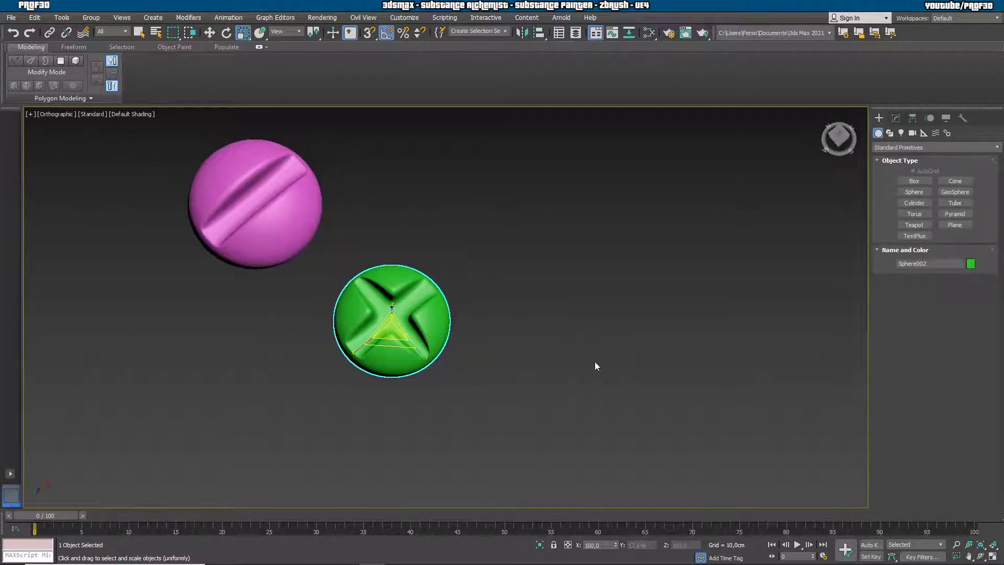
Create a third sphere with a radius of about 10.4 cm beside the cross-slot head and display edged faces
{"action": "left_click", "coordinate": [926, 192]}
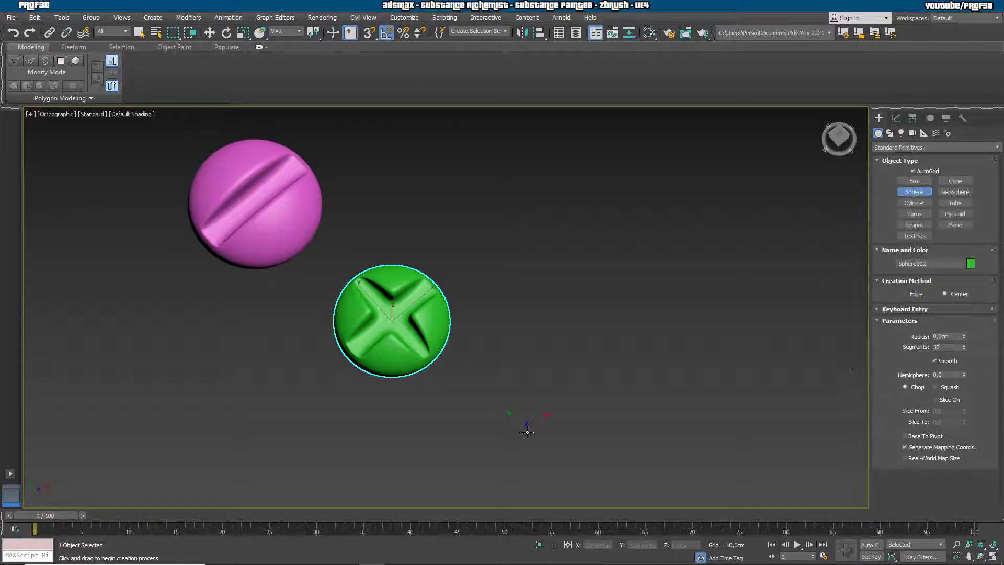
{"action": "left_click_drag", "start_coordinate": [530, 431], "coordinate": [564, 475]}
{"action": "key", "text": "F4"}
{"action": "middle_click_drag", "start_coordinate": [574, 459], "coordinate": [668, 395], "text": "alt"}
{"action": "scroll", "coordinate": [642, 361], "scroll_direction": "up", "scroll_amount": 3}
{"action": "middle_click_drag", "start_coordinate": [668, 395], "coordinate": [668, 353], "text": "alt"}
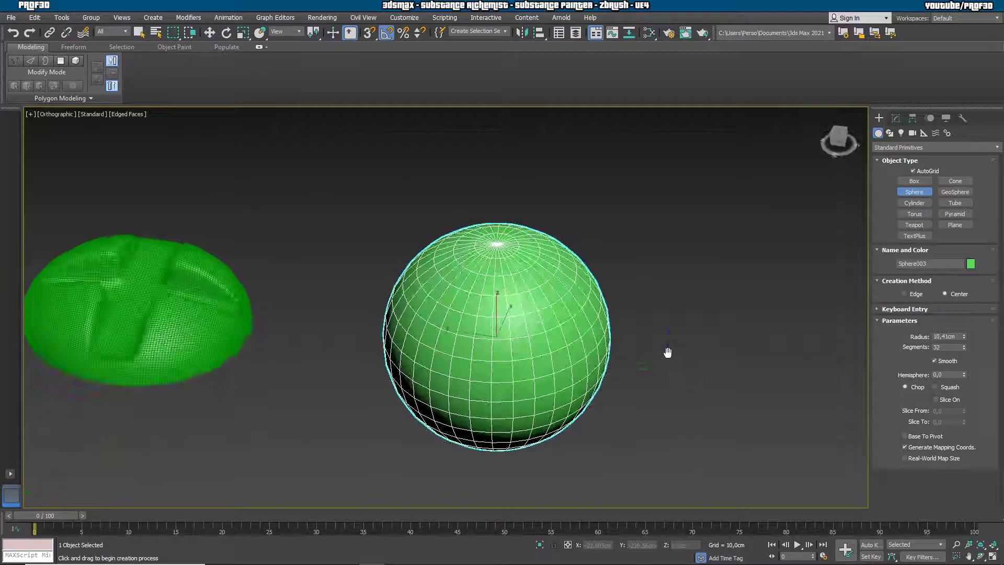
Convert the third sphere to an editable poly and delete its lower half of polygons
{"action": "left_click", "coordinate": [896, 118]}
{"action": "right_click", "coordinate": [892, 165]}
{"action": "left_click", "coordinate": [929, 242]}
{"action": "key", "text": "f"}
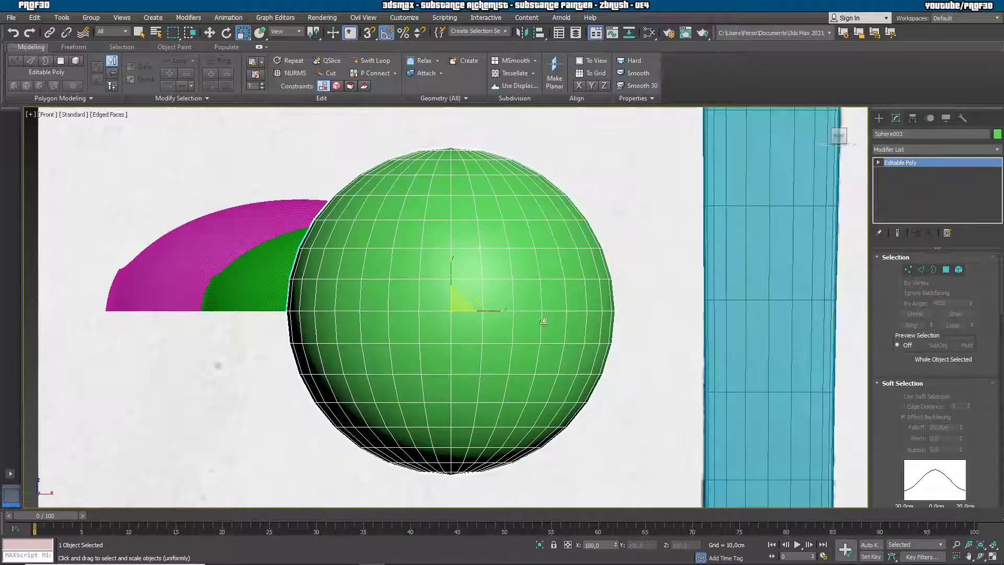
{"action": "scroll", "coordinate": [558, 324], "scroll_direction": "down", "scroll_amount": 2}
{"action": "key", "text": "4"}
{"action": "left_click_drag", "start_coordinate": [475, 405], "coordinate": [334, 333]}
{"action": "key", "text": "Delete"}
Select the ring of triangular polygons around the third dome's pole using selection by vertex
{"action": "middle_click_drag", "start_coordinate": [462, 309], "coordinate": [546, 336], "text": "alt"}
{"action": "middle_click_drag", "start_coordinate": [500, 222], "coordinate": [490, 261], "text": "alt"}
{"action": "scroll", "coordinate": [469, 230], "scroll_direction": "up", "scroll_amount": 6}
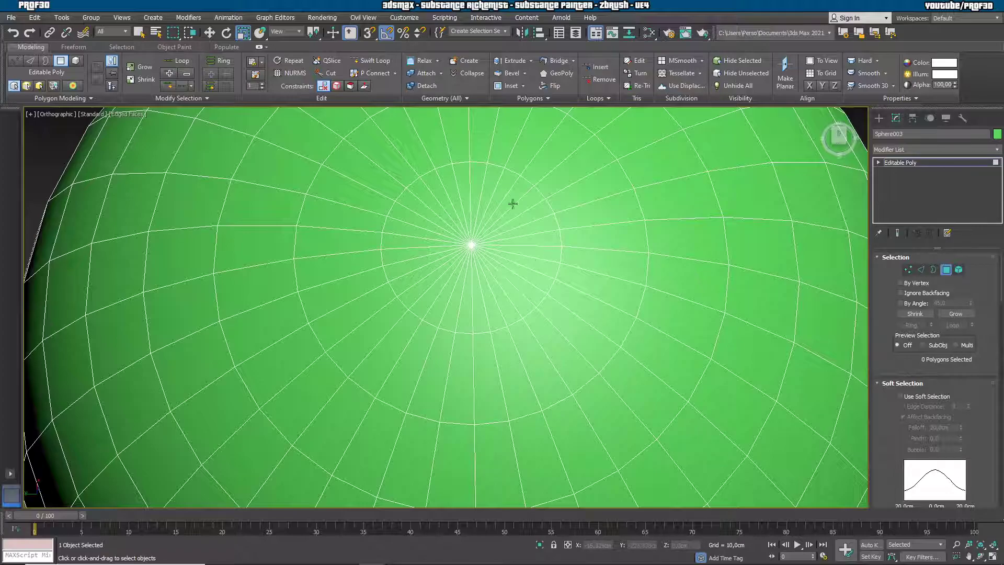
{"action": "left_click", "coordinate": [901, 283]}
{"action": "left_click", "coordinate": [473, 244]}
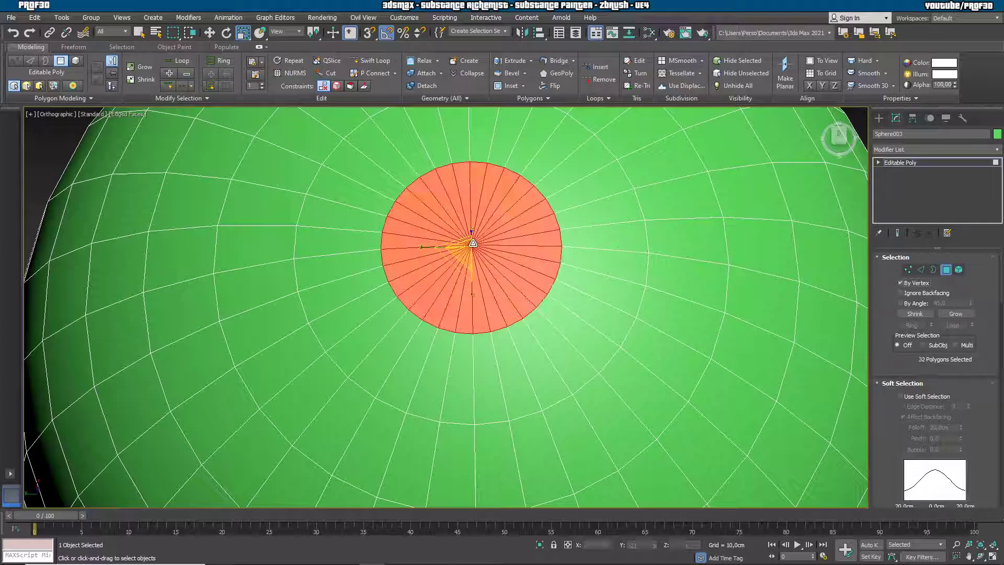
{"action": "scroll", "coordinate": [472, 232], "scroll_direction": "down", "scroll_amount": 5}
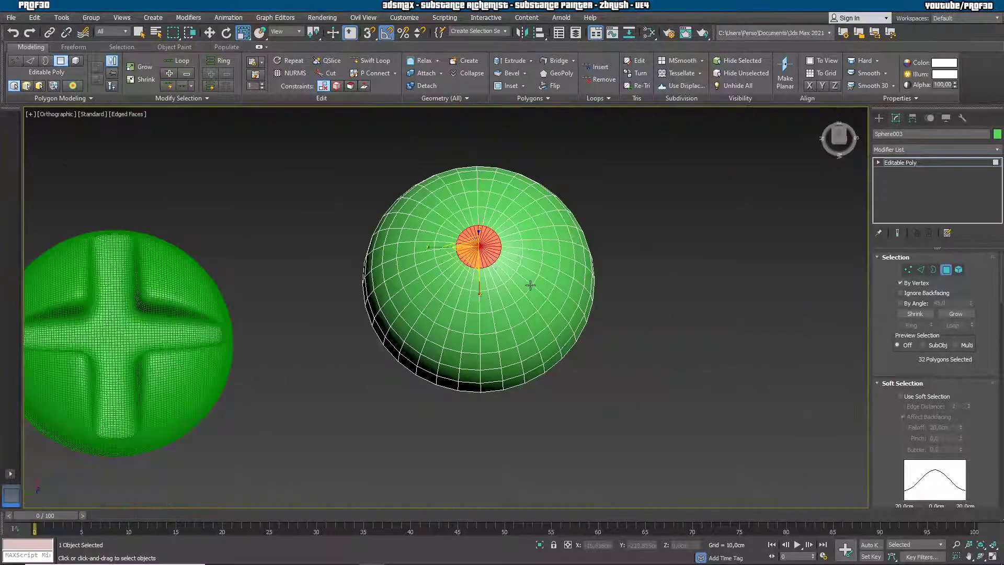
{"action": "left_click", "coordinate": [956, 314]}
{"action": "left_click", "coordinate": [915, 314]}
Enable soft selection for the pole polygons and set its falloff to about 9.2 cm
{"action": "left_click", "coordinate": [898, 387]}
{"action": "left_click", "coordinate": [880, 385]}
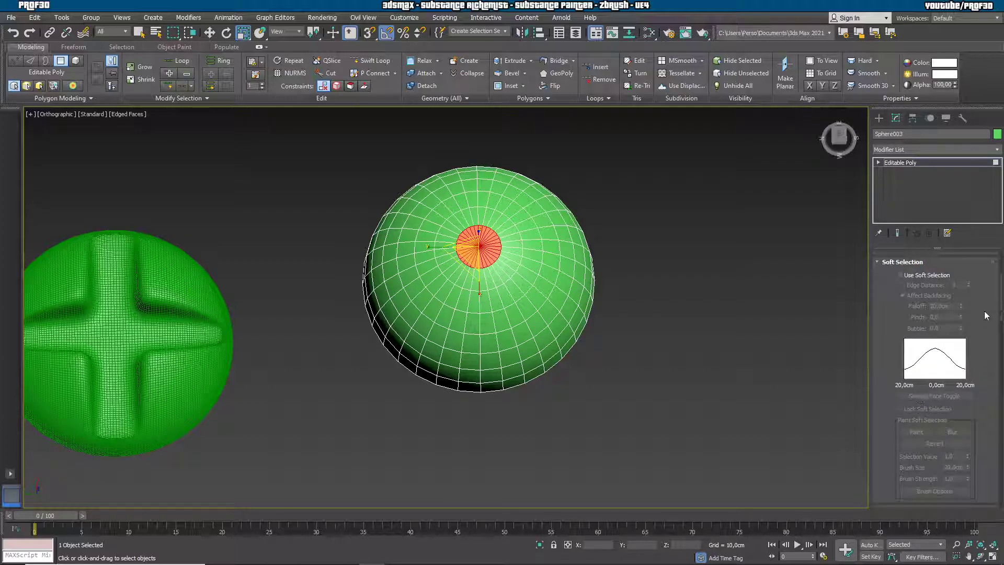
{"action": "left_click", "coordinate": [901, 275]}
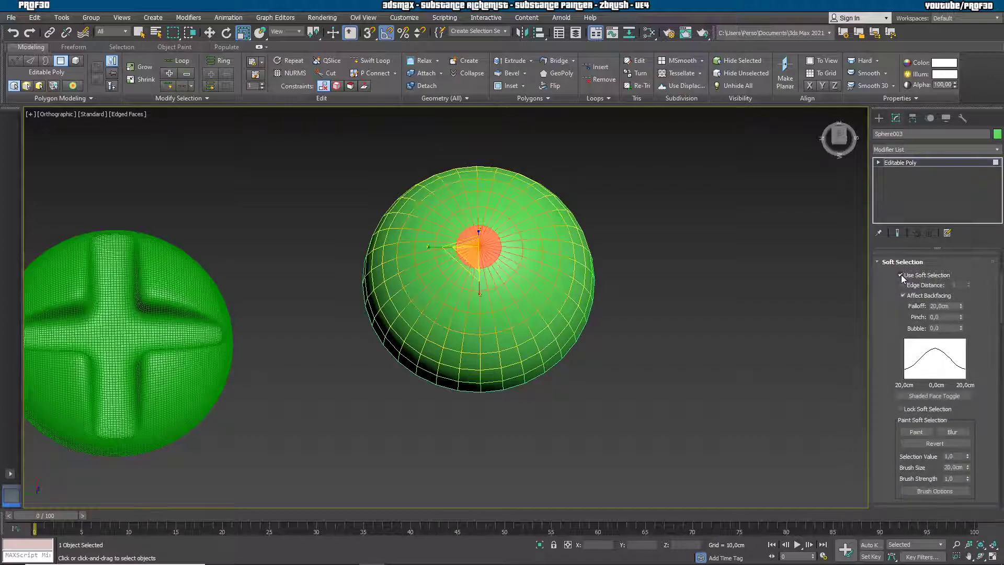
{"action": "left_click_drag", "start_coordinate": [961, 306], "coordinate": [966, 334]}
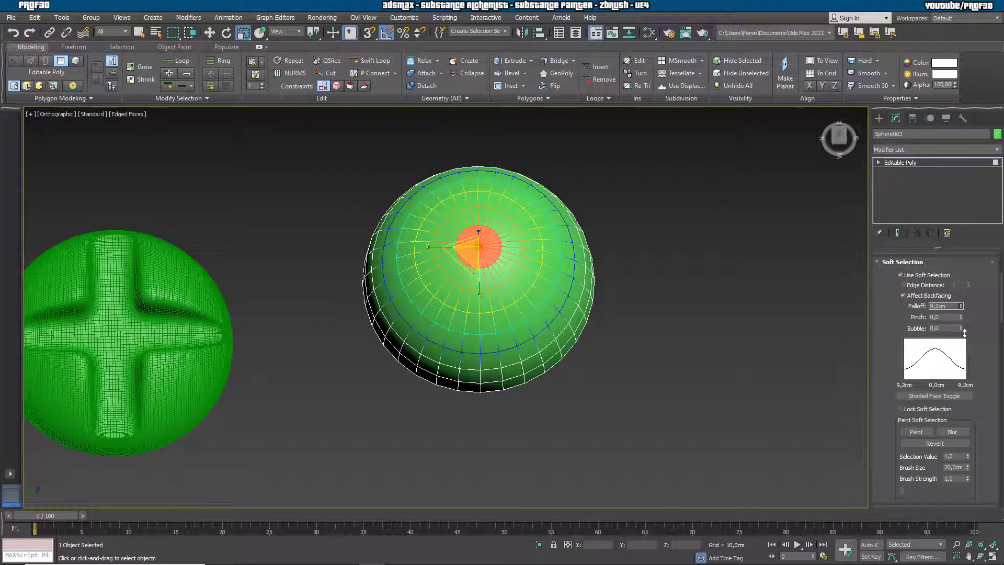
Push the soft-selected pole polygons of the third dome down about 10 cm to form a bowl-shaped recess, raise them slightly, and deselect
{"action": "middle_click_drag", "start_coordinate": [845, 374], "coordinate": [583, 298], "text": "alt"}
{"action": "key", "text": "w"}
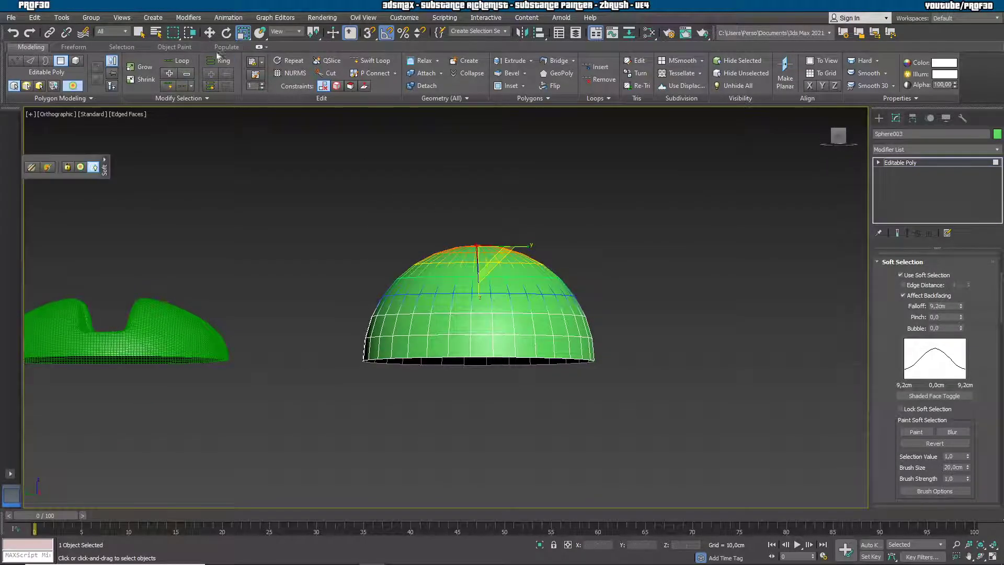
{"action": "left_click_drag", "start_coordinate": [479, 202], "coordinate": [493, 289]}
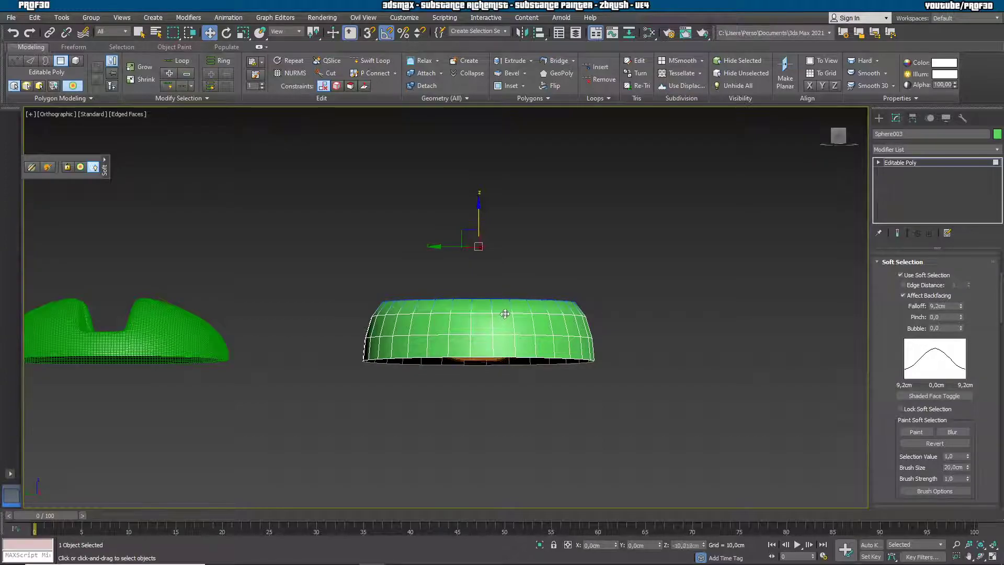
{"action": "middle_click_drag", "start_coordinate": [508, 314], "coordinate": [571, 284], "text": "alt"}
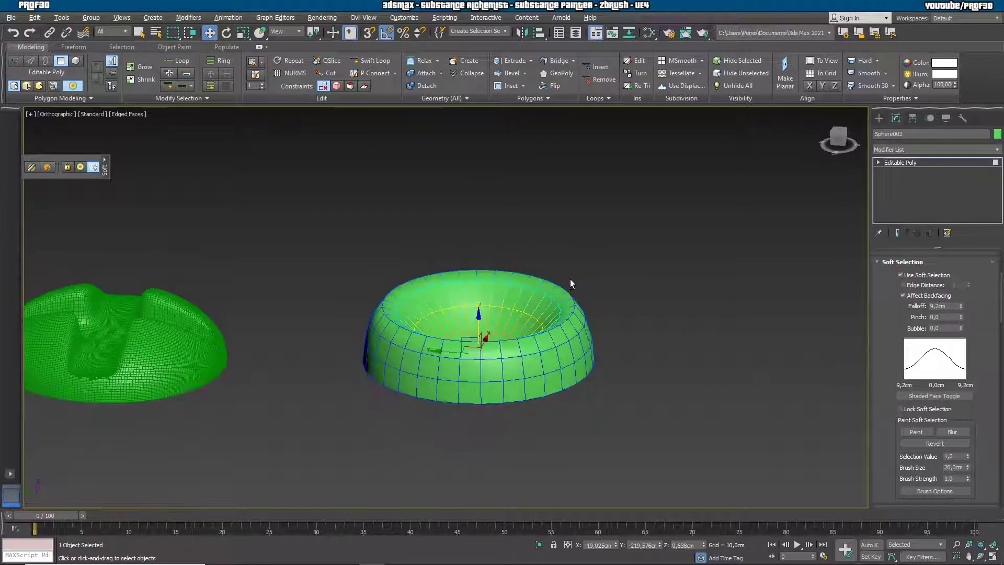
{"action": "left_click_drag", "start_coordinate": [480, 318], "coordinate": [479, 304]}
{"action": "middle_click_drag", "start_coordinate": [612, 274], "coordinate": [700, 278], "text": "alt"}
{"action": "scroll", "coordinate": [615, 319], "scroll_direction": "up", "scroll_amount": 2}
{"action": "left_click", "coordinate": [625, 319]}
Select the lowest edge loop above the third head's base rim and extrude it by -0.398 cm with a width of 0.199 cm
{"action": "left_click", "coordinate": [881, 163]}
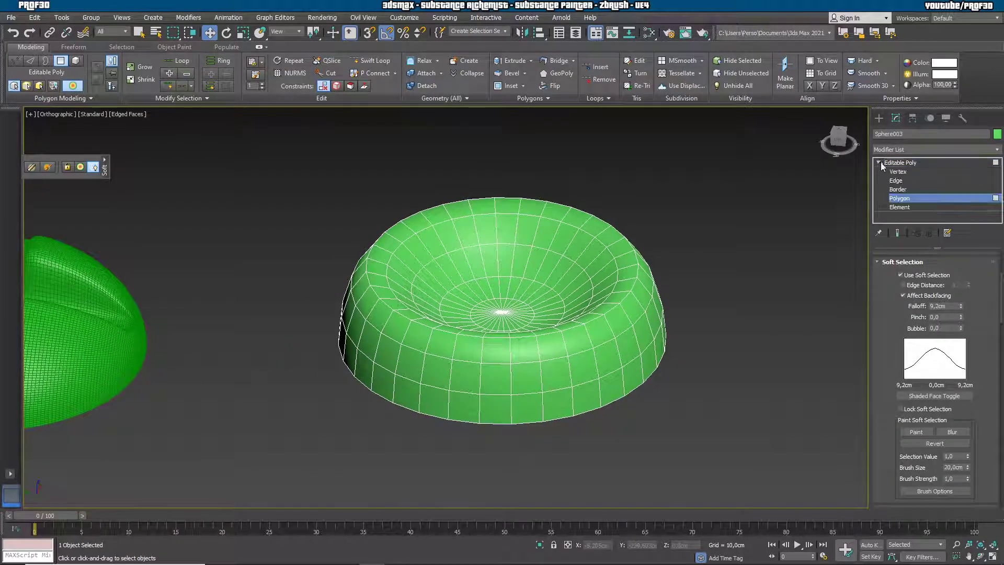
{"action": "left_click", "coordinate": [896, 181]}
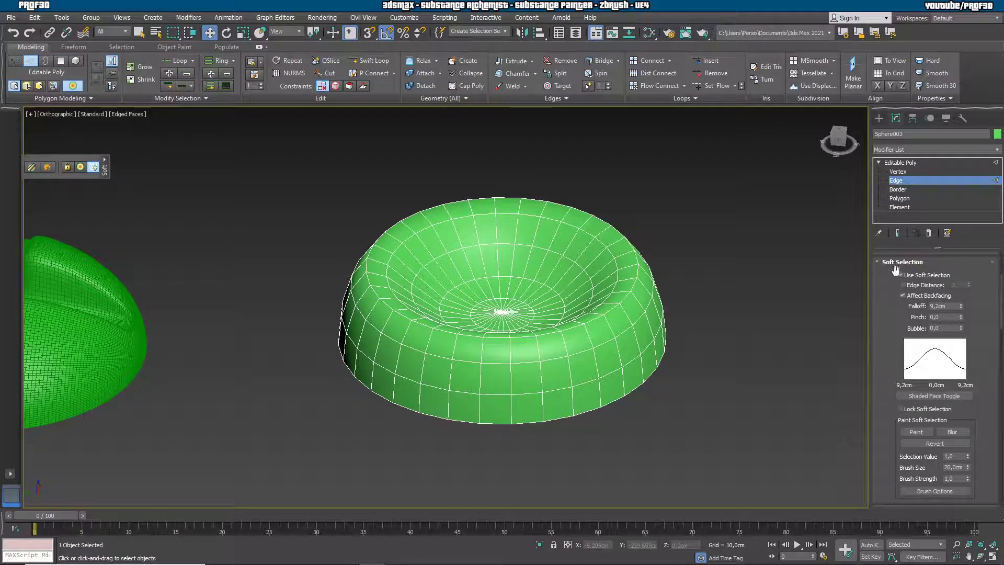
{"action": "left_click_drag", "start_coordinate": [913, 329], "coordinate": [888, 440]}
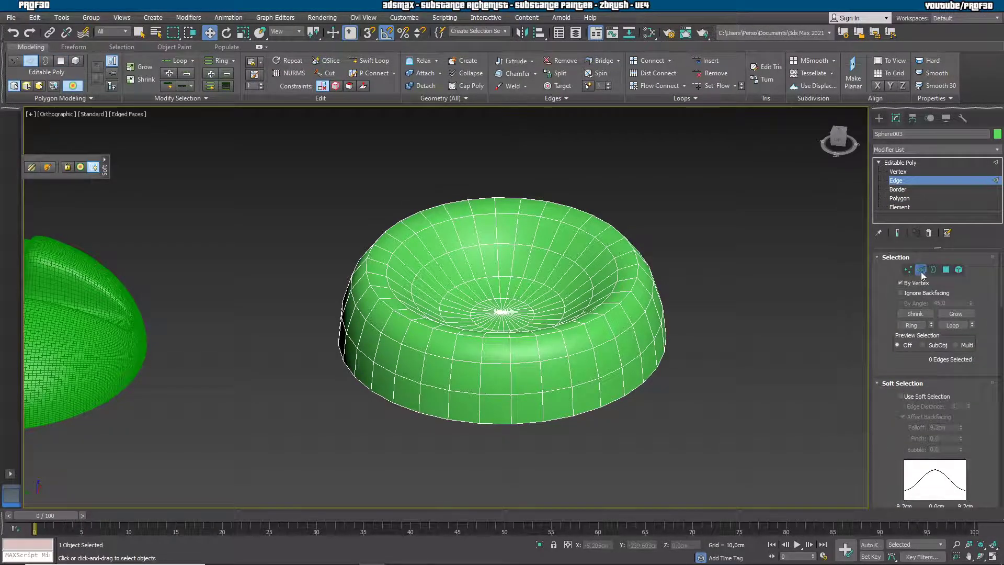
{"action": "left_click", "coordinate": [611, 375]}
{"action": "left_click", "coordinate": [953, 325]}
{"action": "scroll", "coordinate": [922, 348], "scroll_direction": "down", "scroll_amount": 5}
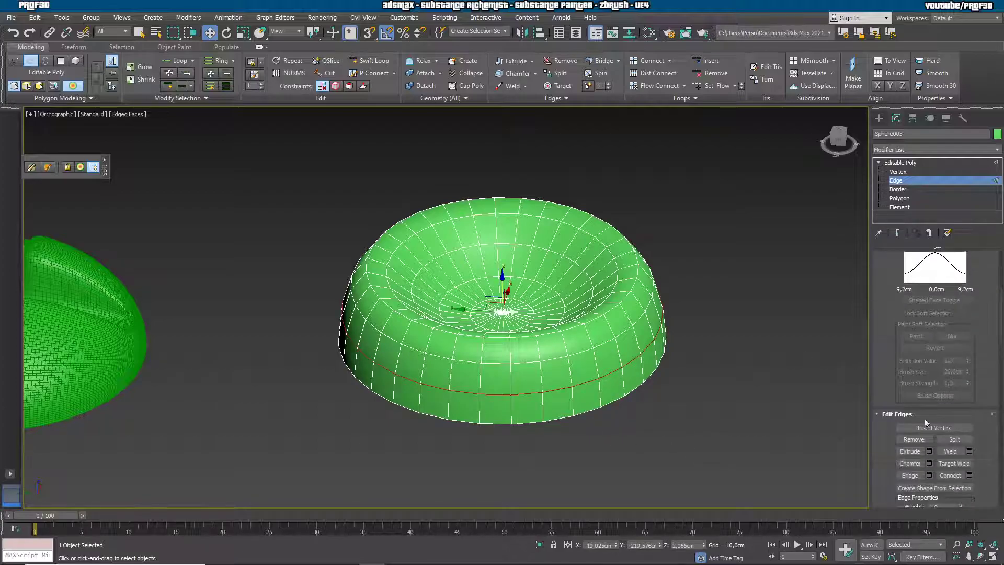
{"action": "left_click", "coordinate": [930, 452]}
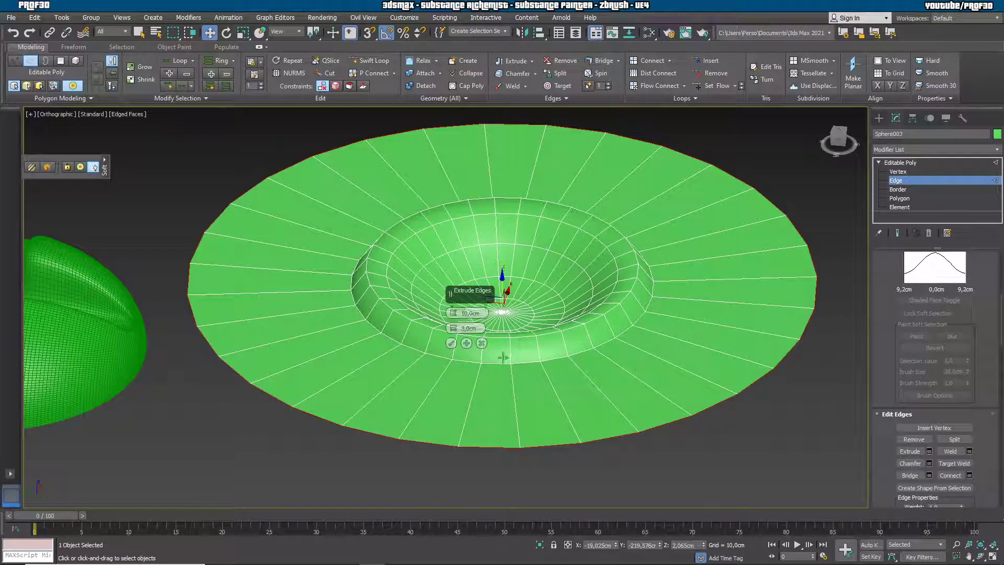
{"action": "right_click", "coordinate": [453, 316]}
{"action": "right_click", "coordinate": [452, 328]}
{"action": "left_click_drag", "start_coordinate": [453, 316], "coordinate": [463, 323]}
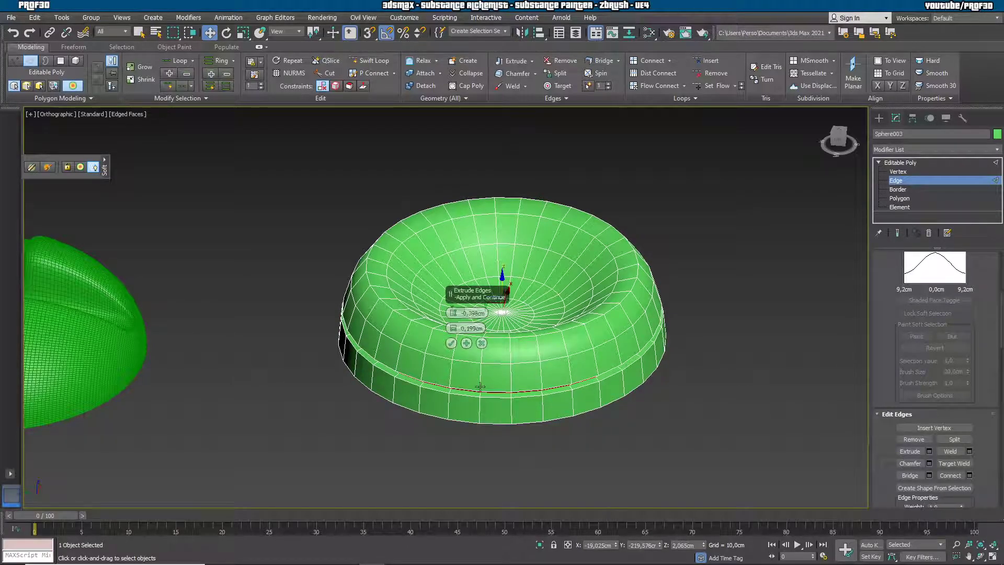
{"action": "left_click", "coordinate": [451, 343]}
Extrude the circular edge loop inside the bowl recess by -0.398 cm with a width of 0.199 cm
{"action": "middle_click_drag", "start_coordinate": [679, 269], "coordinate": [701, 282], "text": "alt"}
{"action": "left_click", "coordinate": [591, 292]}
{"action": "left_click_drag", "start_coordinate": [977, 277], "coordinate": [992, 382]}
{"action": "left_click", "coordinate": [960, 325]}
{"action": "scroll", "coordinate": [980, 360], "scroll_direction": "down", "scroll_amount": 3}
{"action": "scroll", "coordinate": [979, 360], "scroll_direction": "down", "scroll_amount": 3}
{"action": "left_click", "coordinate": [930, 402]}
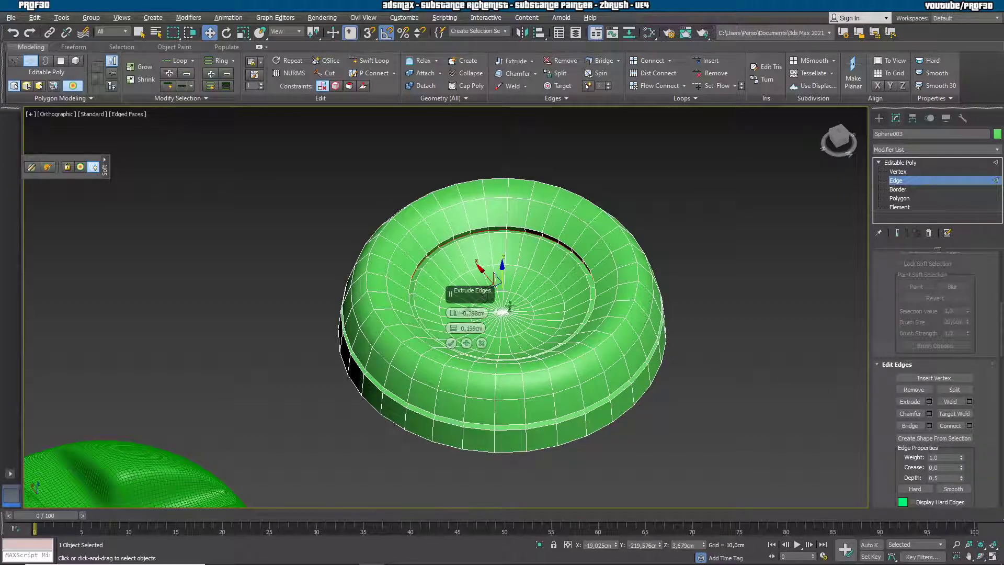
{"action": "left_click", "coordinate": [452, 343]}
Apply TurboSmooth to the third head, raise its iterations, and hide the edged faces
{"action": "left_click", "coordinate": [935, 150]}
{"action": "key", "text": "t"}
{"action": "left_click", "coordinate": [916, 356]}
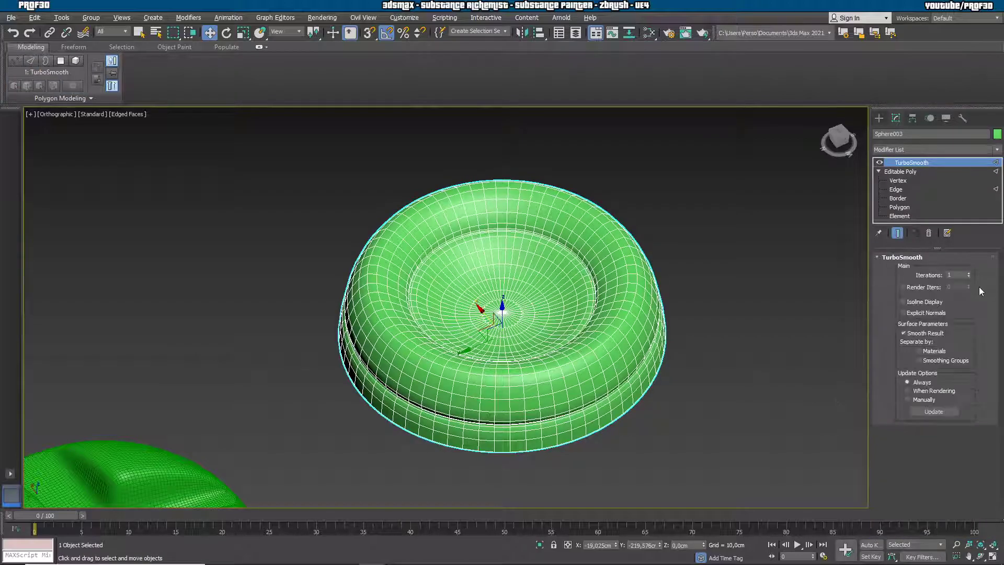
{"action": "left_click", "coordinate": [970, 273]}
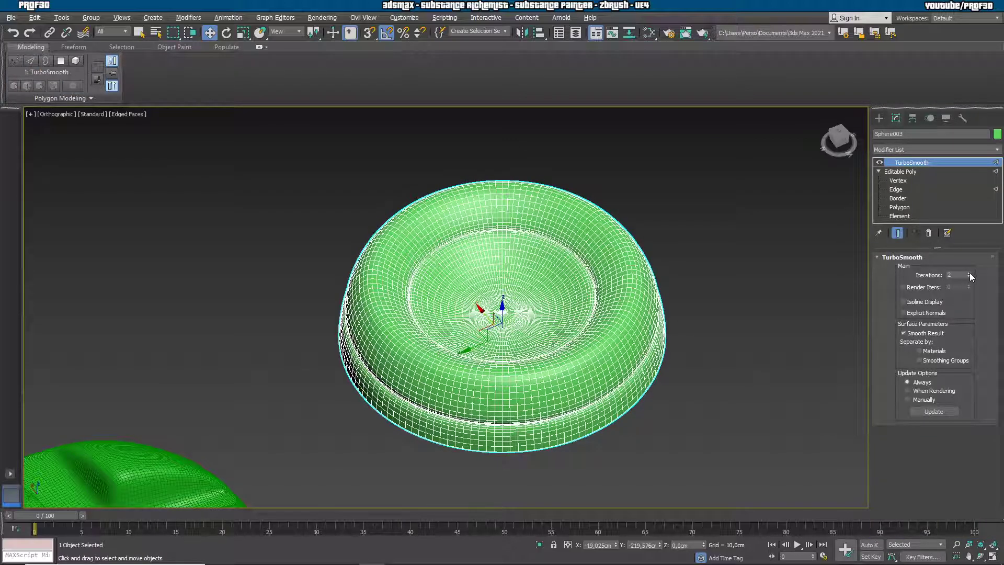
{"action": "left_click", "coordinate": [969, 274]}
{"action": "left_click", "coordinate": [805, 364]}
{"action": "key", "text": "F4"}
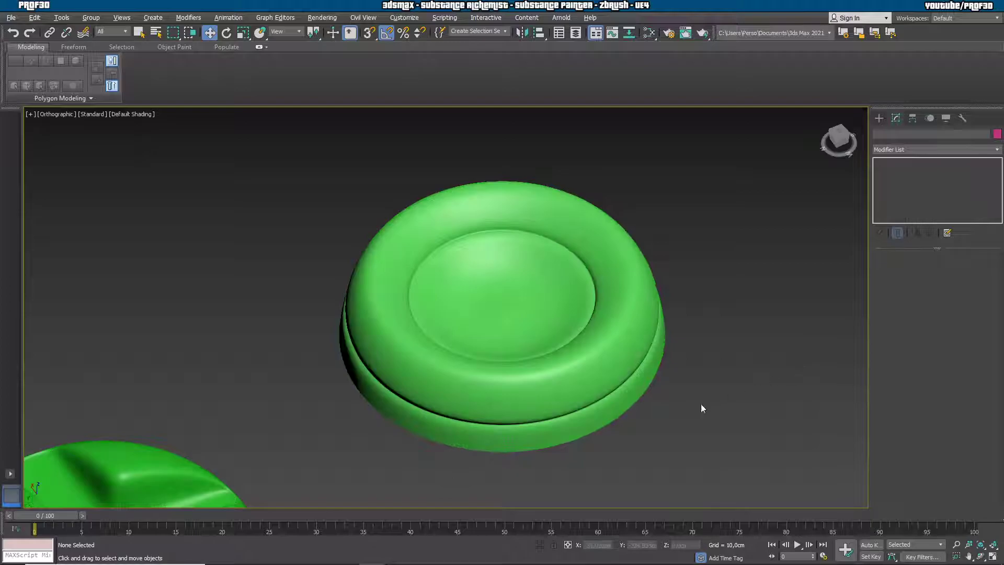
Examine the three finished screw heads side by side and compare them with the mailbox
{"action": "scroll", "coordinate": [736, 389], "scroll_direction": "down", "scroll_amount": 3}
{"action": "mouse_move", "coordinate": [736, 389]}
{"action": "middle_mouse_down", "text": "alt"}
{"action": "mouse_move", "coordinate": [736, 431]}
{"action": "mouse_move", "coordinate": [711, 437]}
{"action": "mouse_move", "coordinate": [706, 461]}
{"action": "mouse_move", "coordinate": [704, 417]}
{"action": "middle_mouse_up", "text": "alt"}
{"action": "left_click", "coordinate": [501, 382]}
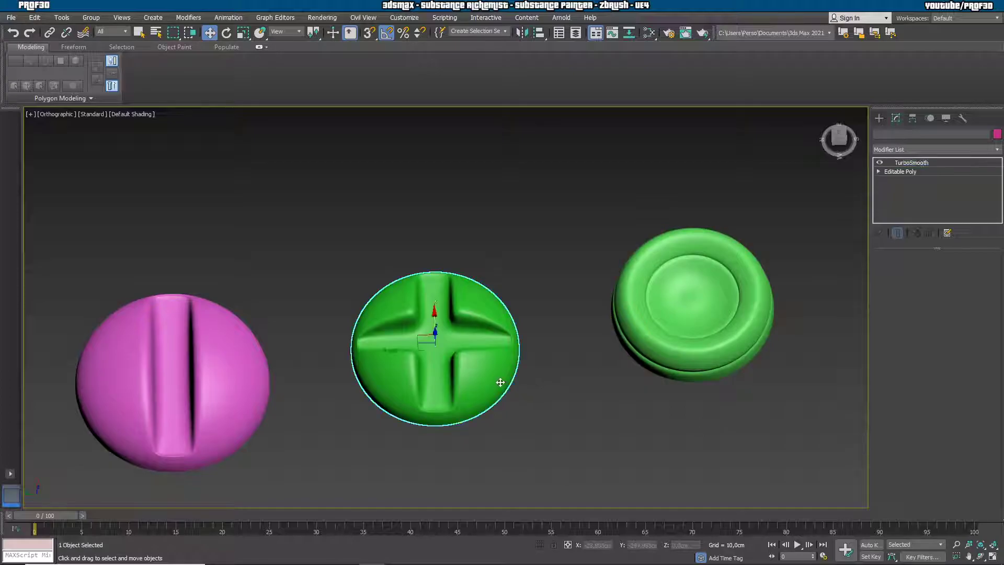
{"action": "left_click", "coordinate": [193, 395]}
{"action": "left_click", "coordinate": [396, 375]}
{"action": "left_click", "coordinate": [735, 366]}
{"action": "middle_click_drag", "start_coordinate": [755, 410], "coordinate": [578, 413]}
{"action": "left_click", "coordinate": [658, 422]}
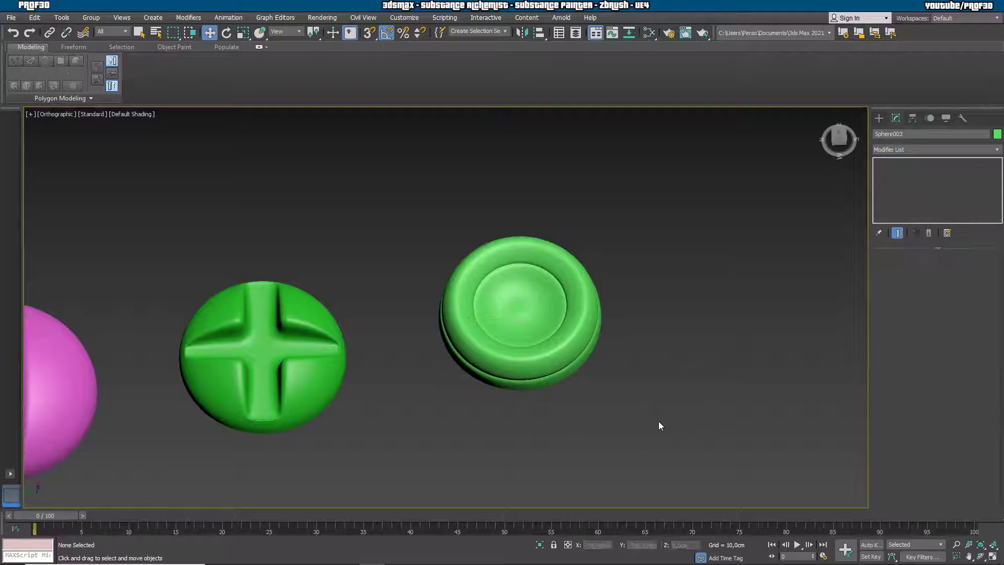
{"action": "scroll", "coordinate": [762, 362], "scroll_direction": "down", "scroll_amount": 4}
{"action": "middle_click_drag", "start_coordinate": [763, 361], "coordinate": [700, 428]}
{"action": "scroll", "coordinate": [700, 429], "scroll_direction": "down", "scroll_amount": 4}
{"action": "middle_click_drag", "start_coordinate": [561, 339], "coordinate": [520, 324], "text": "alt"}
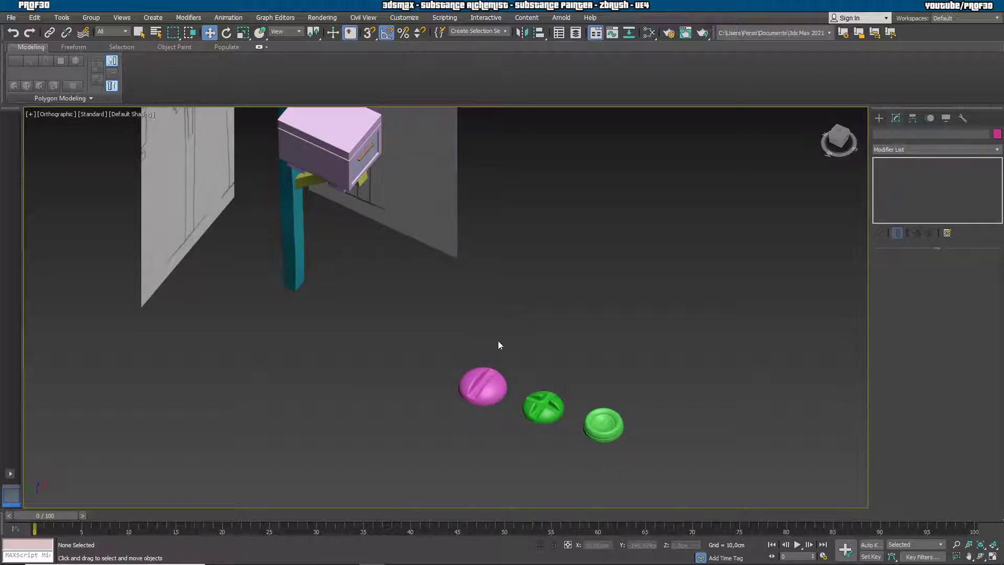
{"action": "scroll", "coordinate": [617, 426], "scroll_direction": "up", "scroll_amount": 4}
{"action": "middle_click_drag", "start_coordinate": [637, 442], "coordinate": [554, 328]}
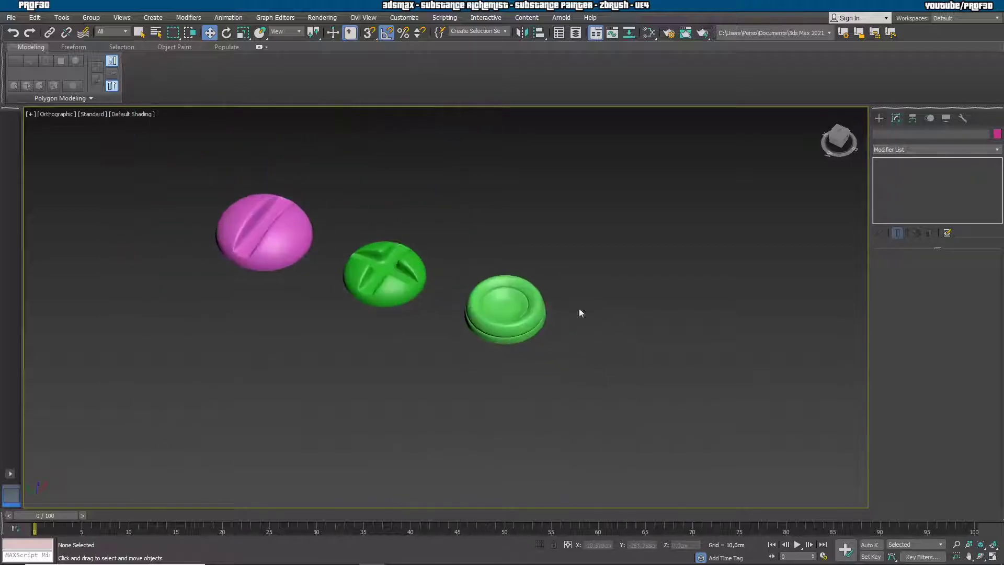
Create an upward-flaring cone beside the third head, about 8.4 cm and 13.2 cm in radius and 6.1 cm high
{"action": "left_click", "coordinate": [879, 118]}
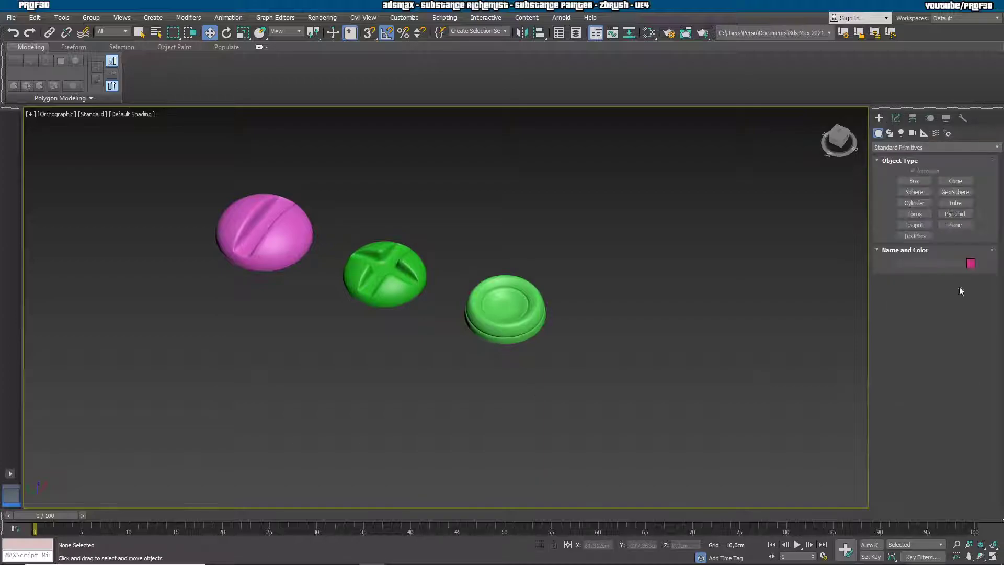
{"action": "left_click", "coordinate": [957, 182]}
{"action": "left_click_drag", "start_coordinate": [649, 357], "coordinate": [667, 380]}
{"action": "left_click", "coordinate": [667, 339]}
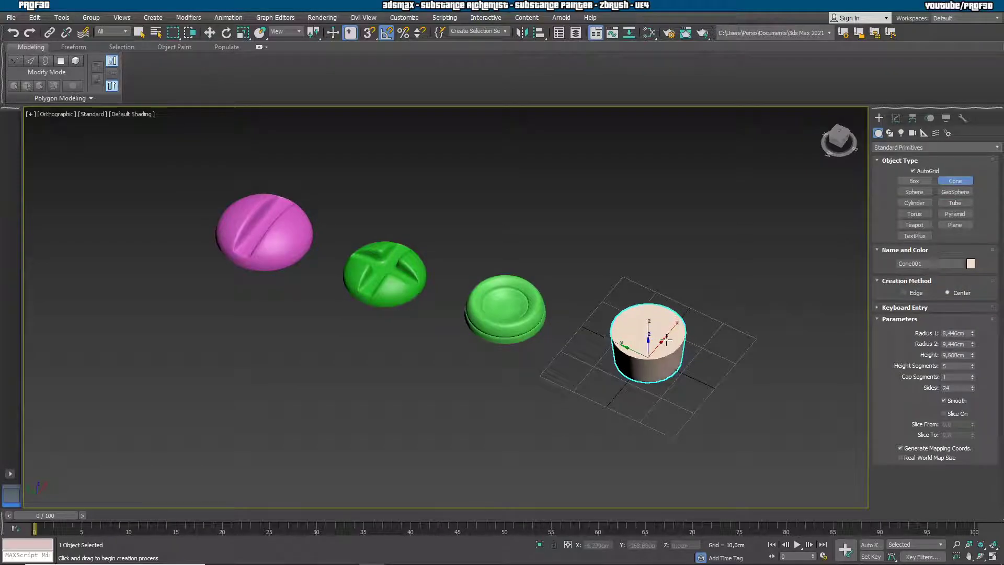
{"action": "left_click", "coordinate": [665, 348]}
{"action": "middle_click_drag", "start_coordinate": [660, 335], "coordinate": [718, 372], "text": "alt"}
{"action": "scroll", "coordinate": [717, 372], "scroll_direction": "up", "scroll_amount": 5}
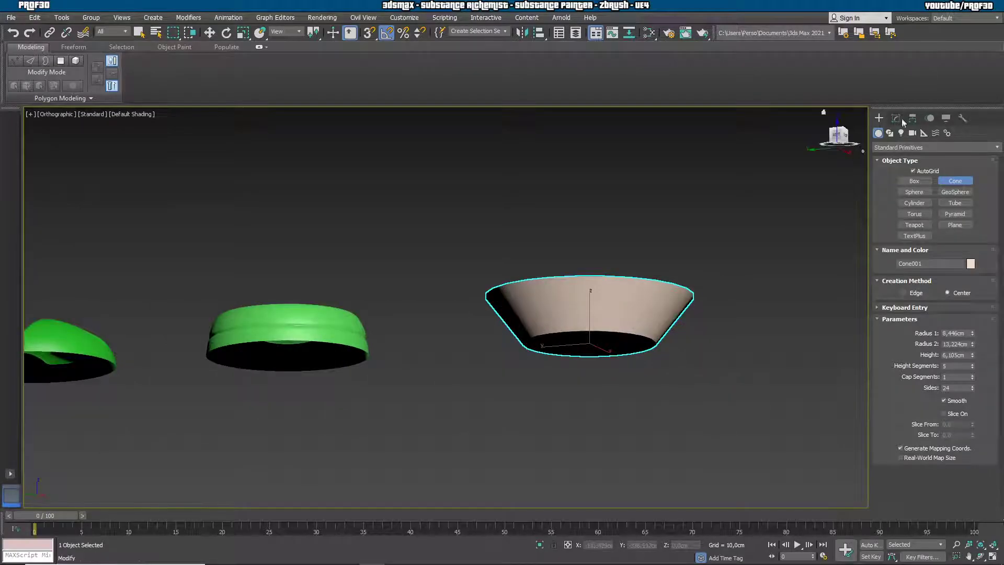
Convert the cone to an editable poly and inset its small bottom cap slightly
{"action": "left_click", "coordinate": [896, 118]}
{"action": "right_click", "coordinate": [896, 162]}
{"action": "left_click", "coordinate": [942, 231]}
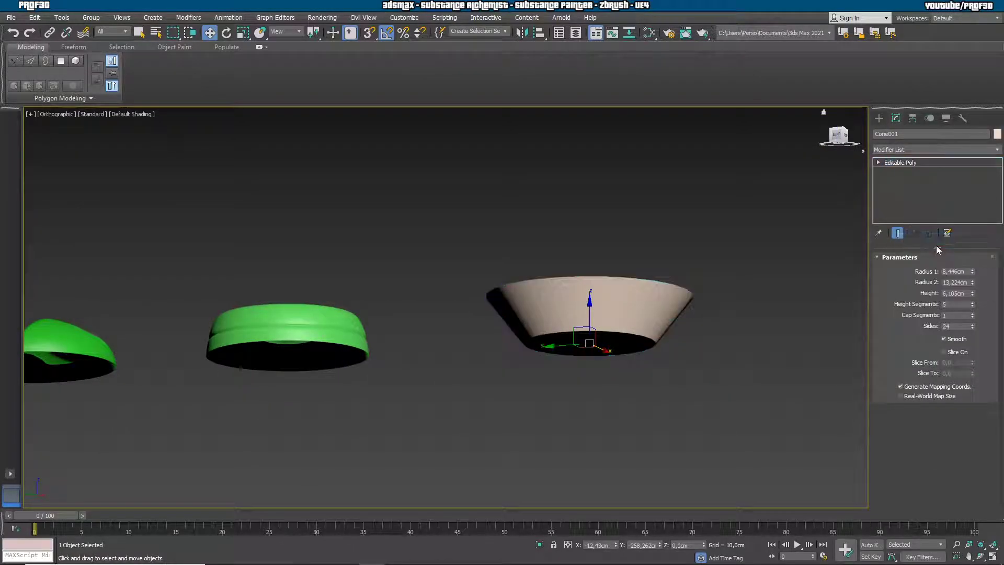
{"action": "left_click", "coordinate": [946, 269]}
{"action": "left_click", "coordinate": [594, 338]}
{"action": "middle_click_drag", "start_coordinate": [609, 381], "coordinate": [680, 379], "text": "alt"}
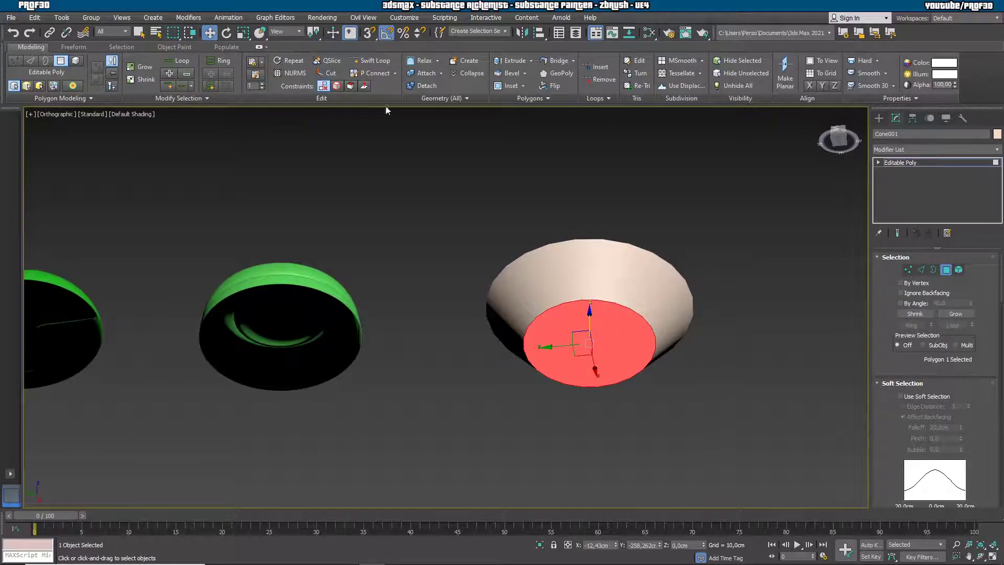
{"action": "left_click", "coordinate": [512, 86]}
{"action": "left_click_drag", "start_coordinate": [583, 359], "coordinate": [586, 372]}
Extrude the inset bottom cap about 20.7 cm downward to form the screw's shank
{"action": "key", "text": "w"}
{"action": "left_click_drag", "start_coordinate": [592, 317], "coordinate": [597, 439], "text": "shift"}
{"action": "middle_click_drag", "start_coordinate": [713, 340], "coordinate": [718, 411], "text": "alt"}
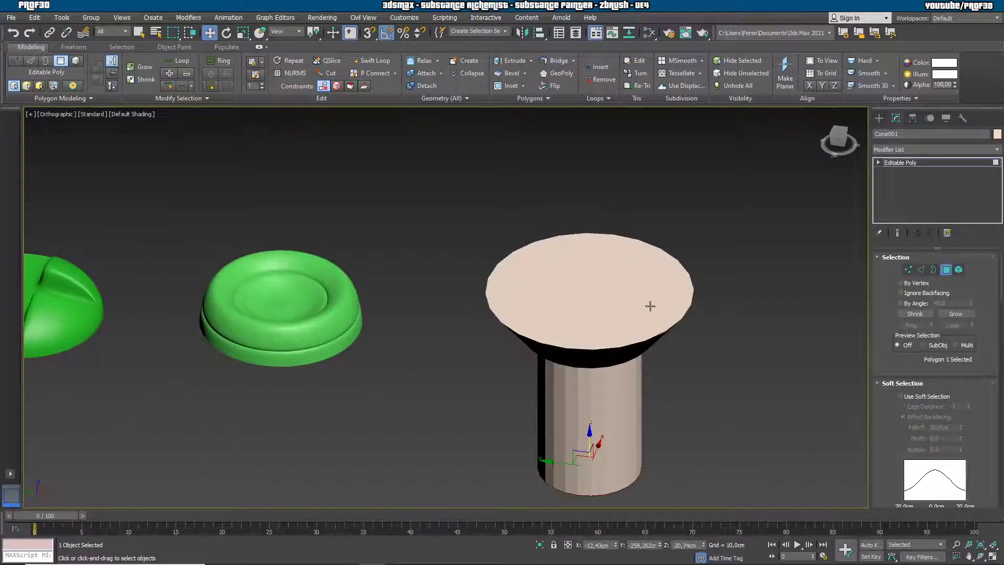
Show edged faces and inset the large top cap of the countersunk head slightly
{"action": "left_click", "coordinate": [651, 306]}
{"action": "key", "text": "F4"}
{"action": "mouse_move", "coordinate": [698, 343]}
{"action": "middle_mouse_down", "text": "alt"}
{"action": "mouse_move", "coordinate": [698, 284]}
{"action": "mouse_move", "coordinate": [697, 334]}
{"action": "middle_mouse_up", "text": "alt"}
{"action": "left_click", "coordinate": [499, 87]}
{"action": "left_click_drag", "start_coordinate": [619, 308], "coordinate": [621, 311]}
{"action": "middle_click_drag", "start_coordinate": [722, 385], "coordinate": [718, 308], "text": "alt"}
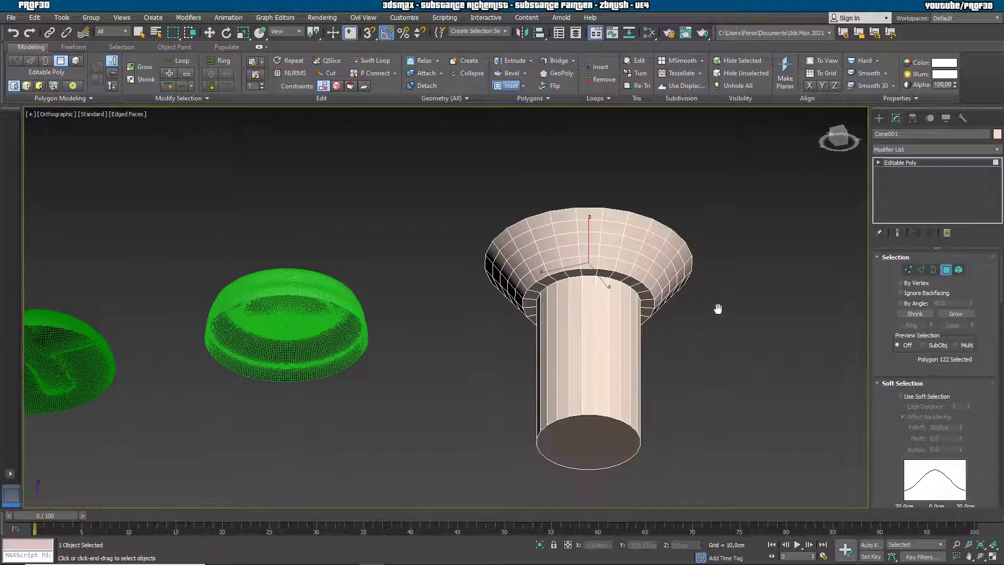
Apply TurboSmooth with 2 iterations to the countersunk screw
{"action": "scroll", "coordinate": [642, 289], "scroll_direction": "up", "scroll_amount": 5}
{"action": "left_click", "coordinate": [937, 148]}
{"action": "key", "text": "t"}
{"action": "left_click", "coordinate": [912, 356]}
{"action": "key", "text": "r"}
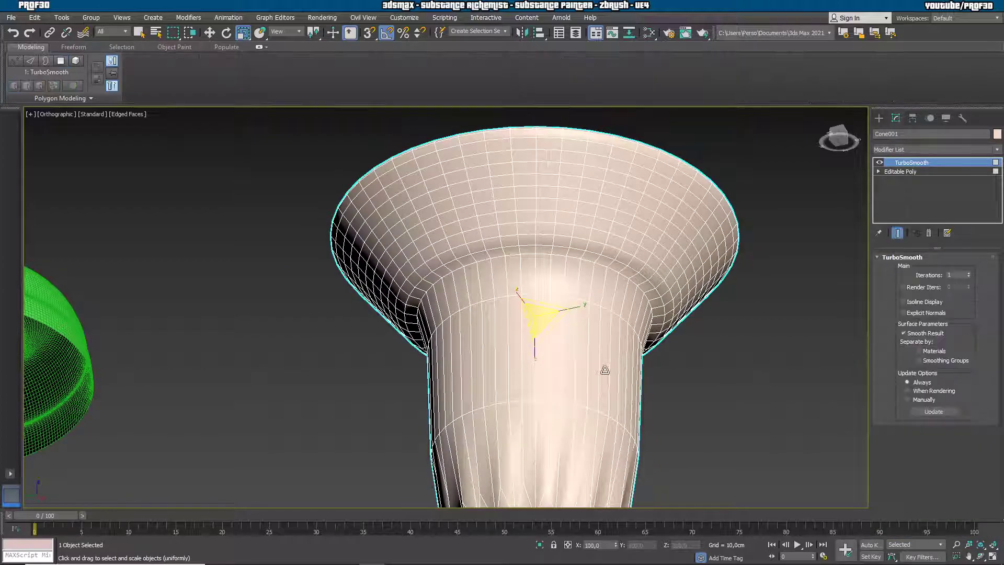
{"action": "left_click", "coordinate": [969, 273]}
{"action": "mouse_move", "coordinate": [668, 294]}
{"action": "middle_mouse_down"}
{"action": "mouse_move", "coordinate": [605, 291]}
{"action": "mouse_move", "coordinate": [668, 264]}
{"action": "mouse_move", "coordinate": [672, 274]}
{"action": "middle_mouse_up"}
Add a supporting edge loop with SwiftLoop near the shank's lower end and return to the TurboSmooth level
{"action": "left_click", "coordinate": [914, 172]}
{"action": "left_click", "coordinate": [368, 64]}
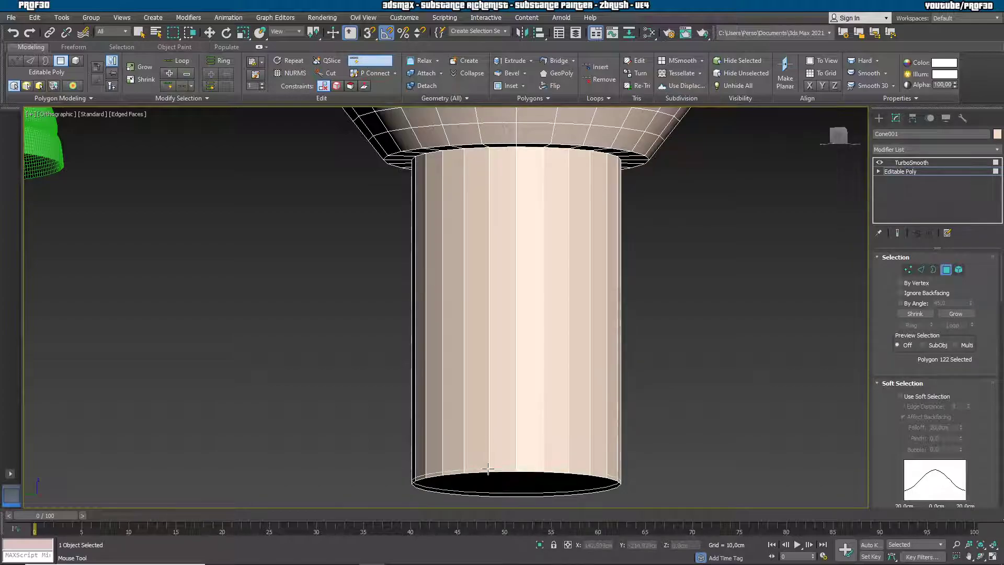
{"action": "left_click", "coordinate": [488, 470]}
{"action": "left_click", "coordinate": [913, 164]}
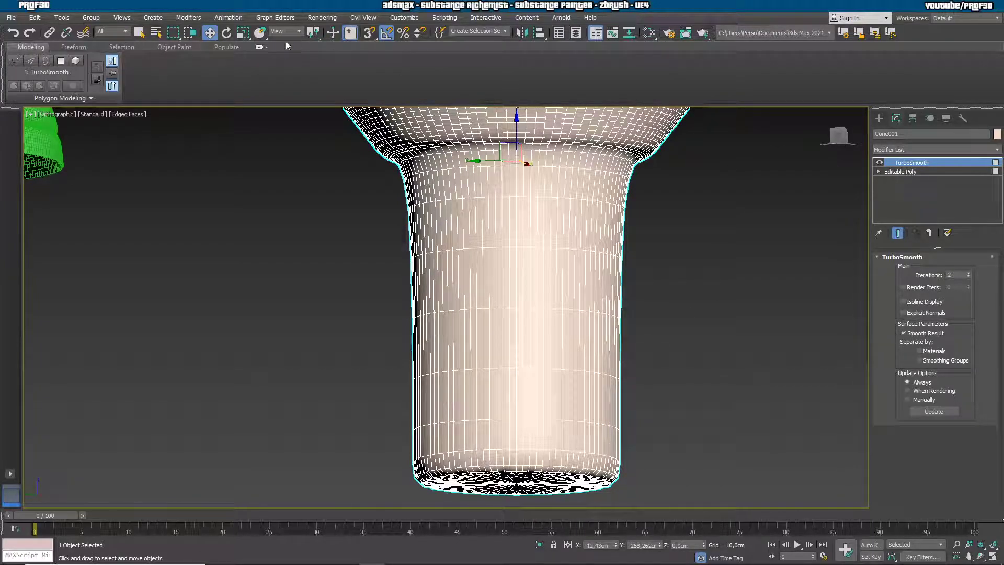
Inset the polygon at the shank's bottom end slightly to tighten its smoothed edge
{"action": "left_click", "coordinate": [901, 172]}
{"action": "key", "text": "4"}
{"action": "middle_click_drag", "start_coordinate": [630, 457], "coordinate": [561, 410], "text": "alt"}
{"action": "left_click", "coordinate": [562, 410]}
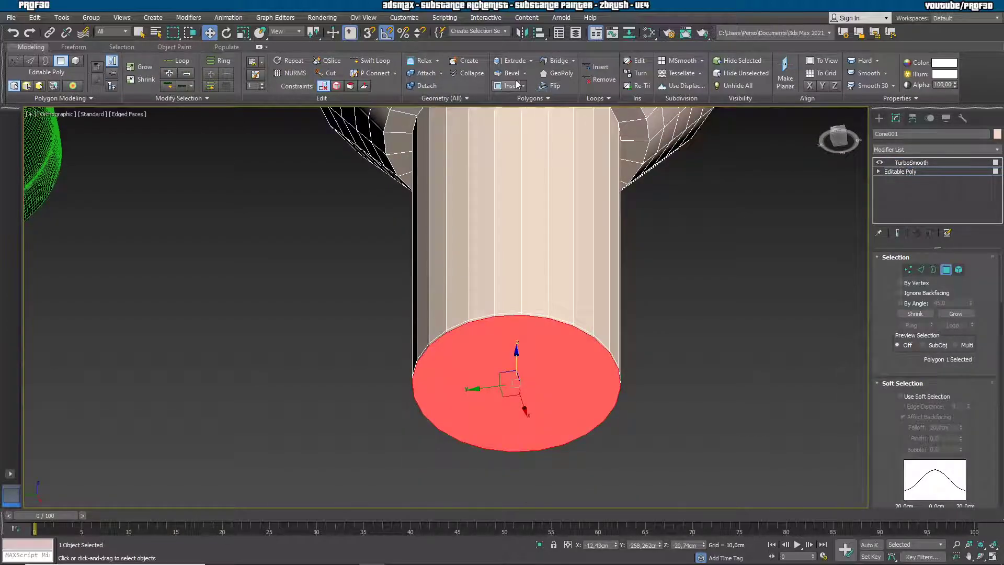
{"action": "left_click_drag", "start_coordinate": [497, 387], "coordinate": [500, 388]}
Add supporting edge loops on both sides of the ledge where the shank meets the head, and display the smoothed screw without edged faces
{"action": "middle_click_drag", "start_coordinate": [690, 243], "coordinate": [569, 267], "text": "alt"}
{"action": "middle_click_drag", "start_coordinate": [605, 308], "coordinate": [601, 238], "text": "alt"}
{"action": "scroll", "coordinate": [602, 237], "scroll_direction": "up", "scroll_amount": 5}
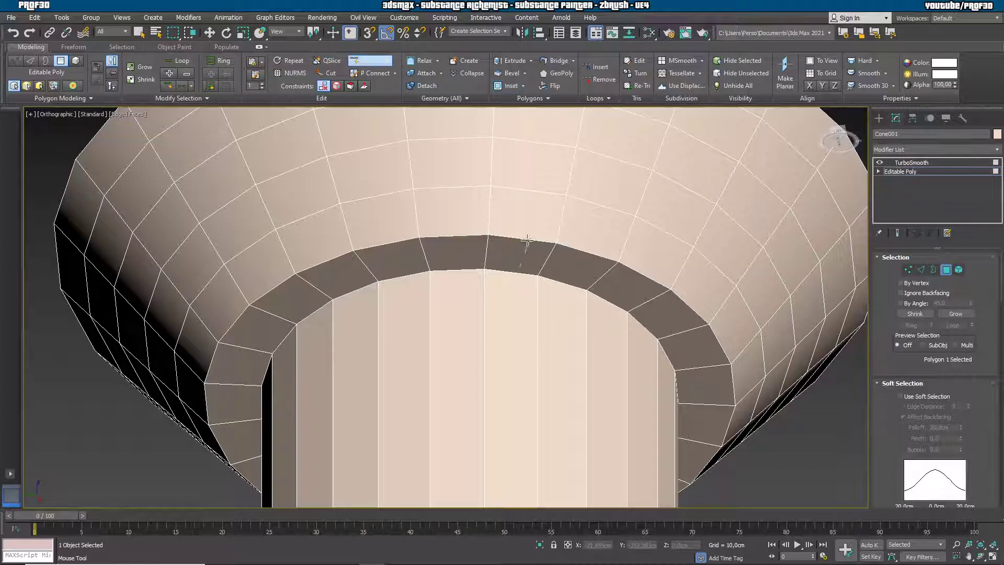
{"action": "left_click", "coordinate": [489, 233]}
{"action": "left_click", "coordinate": [485, 266]}
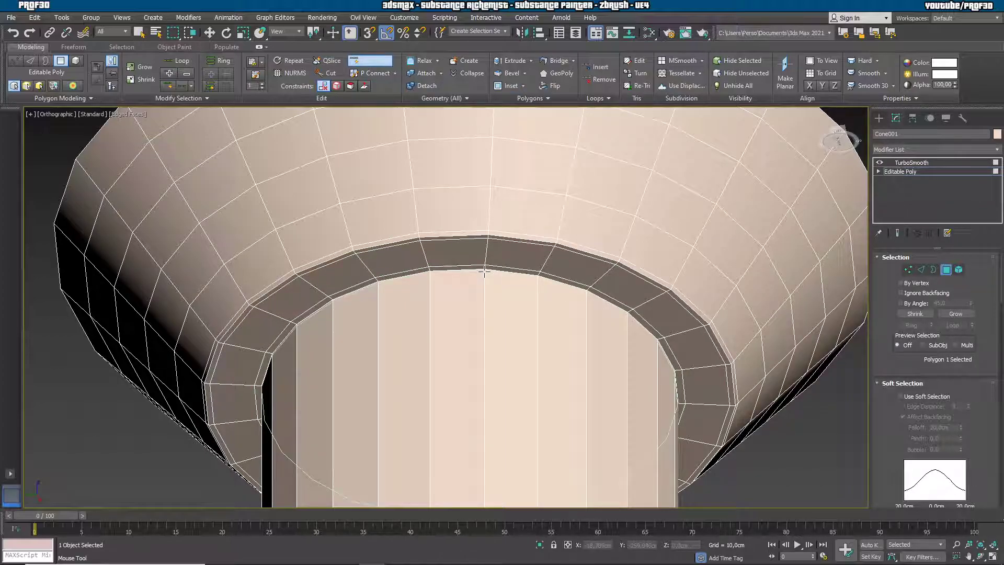
{"action": "left_click", "coordinate": [910, 164]}
{"action": "scroll", "coordinate": [654, 313], "scroll_direction": "down", "scroll_amount": 5}
{"action": "mouse_move", "coordinate": [674, 328]}
{"action": "middle_mouse_down", "text": "alt"}
{"action": "mouse_move", "coordinate": [686, 391]}
{"action": "mouse_move", "coordinate": [670, 360]}
{"action": "mouse_move", "coordinate": [657, 419]}
{"action": "mouse_move", "coordinate": [619, 206]}
{"action": "mouse_move", "coordinate": [637, 335]}
{"action": "mouse_move", "coordinate": [626, 233]}
{"action": "mouse_move", "coordinate": [447, 226]}
{"action": "mouse_move", "coordinate": [560, 502]}
{"action": "mouse_move", "coordinate": [630, 269]}
{"action": "mouse_move", "coordinate": [653, 268]}
{"action": "mouse_move", "coordinate": [650, 251]}
{"action": "mouse_move", "coordinate": [643, 298]}
{"action": "middle_mouse_up", "text": "alt"}
{"action": "key", "text": "F4"}
Select all four screws, assign them one shared gray object color, and deselect them
{"action": "scroll", "coordinate": [657, 415], "scroll_direction": "down", "scroll_amount": 5}
{"action": "scroll", "coordinate": [512, 376], "scroll_direction": "down", "scroll_amount": 5}
{"action": "middle_click_drag", "start_coordinate": [512, 377], "coordinate": [563, 377], "text": "alt"}
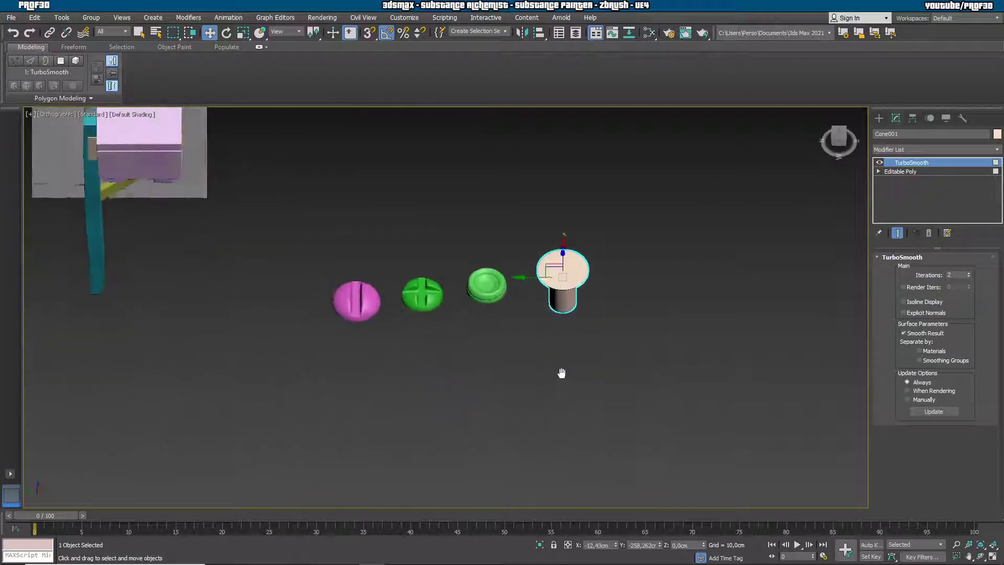
{"action": "scroll", "coordinate": [526, 339], "scroll_direction": "up", "scroll_amount": 3}
{"action": "left_click", "coordinate": [878, 118]}
{"action": "left_click_drag", "start_coordinate": [702, 303], "coordinate": [138, 203]}
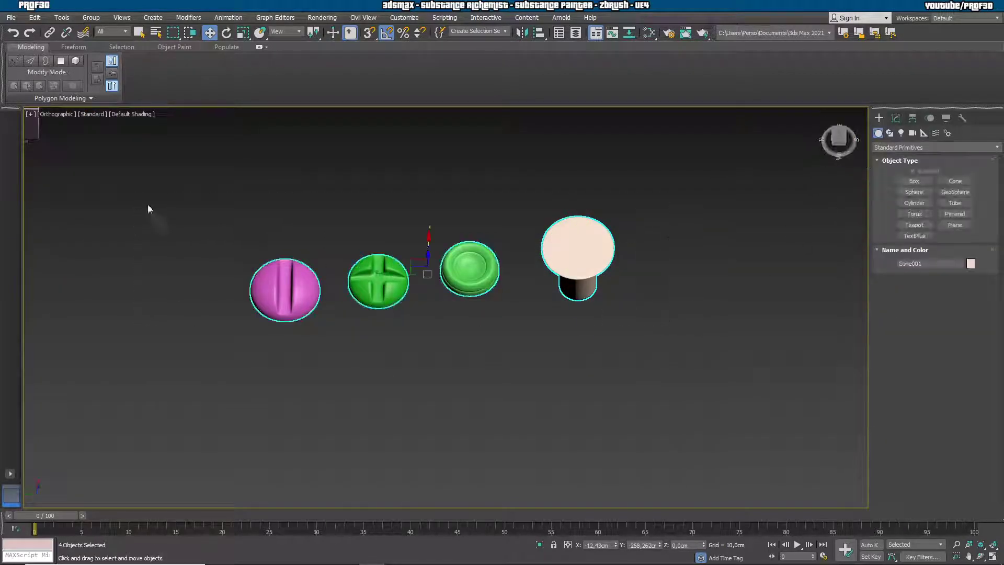
{"action": "left_click", "coordinate": [971, 264]}
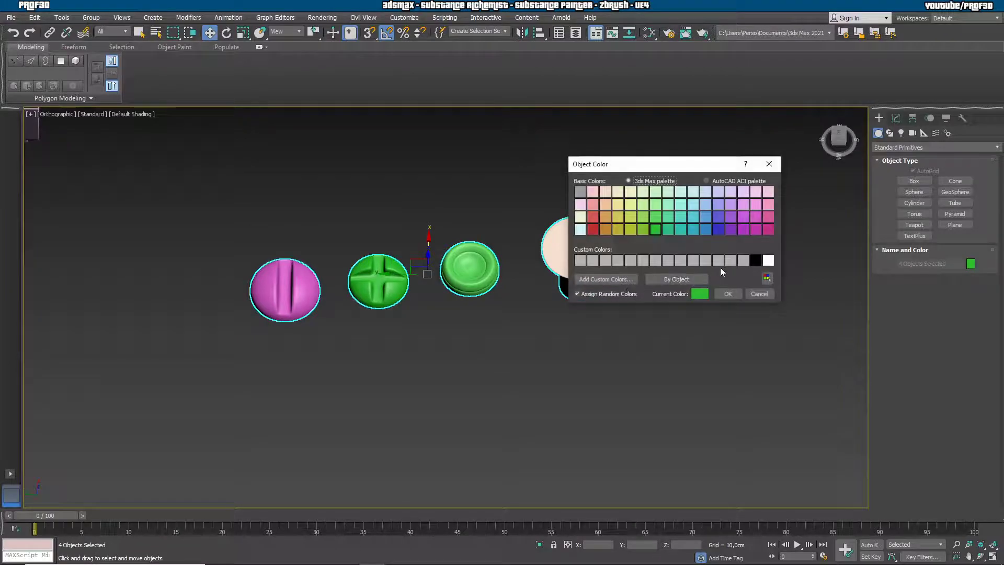
{"action": "left_click", "coordinate": [728, 294]}
{"action": "middle_click_drag", "start_coordinate": [652, 320], "coordinate": [639, 281], "text": "alt"}
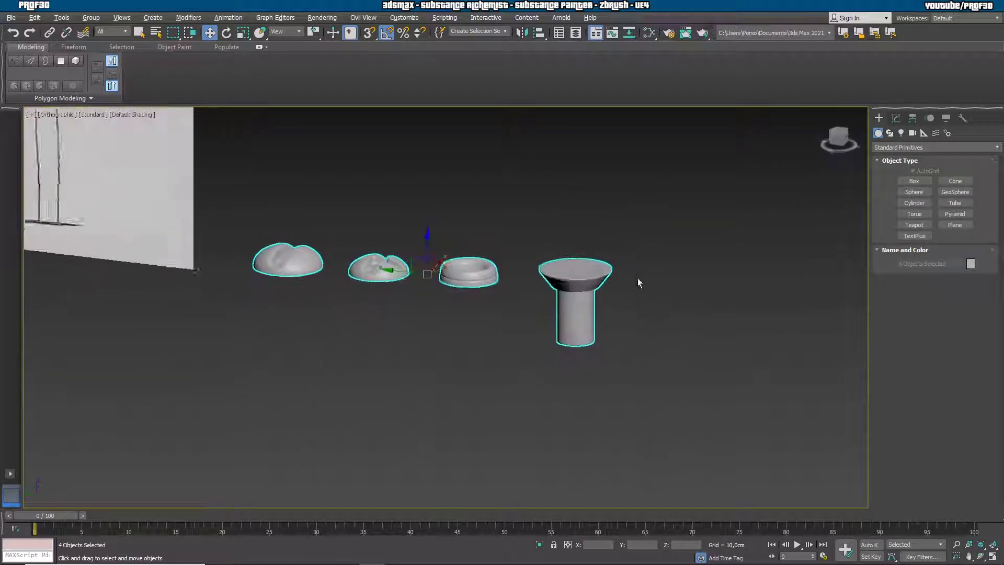
{"action": "scroll", "coordinate": [449, 247], "scroll_direction": "up", "scroll_amount": 4}
{"action": "middle_click_drag", "start_coordinate": [450, 239], "coordinate": [509, 247]}
{"action": "left_click", "coordinate": [659, 213]}
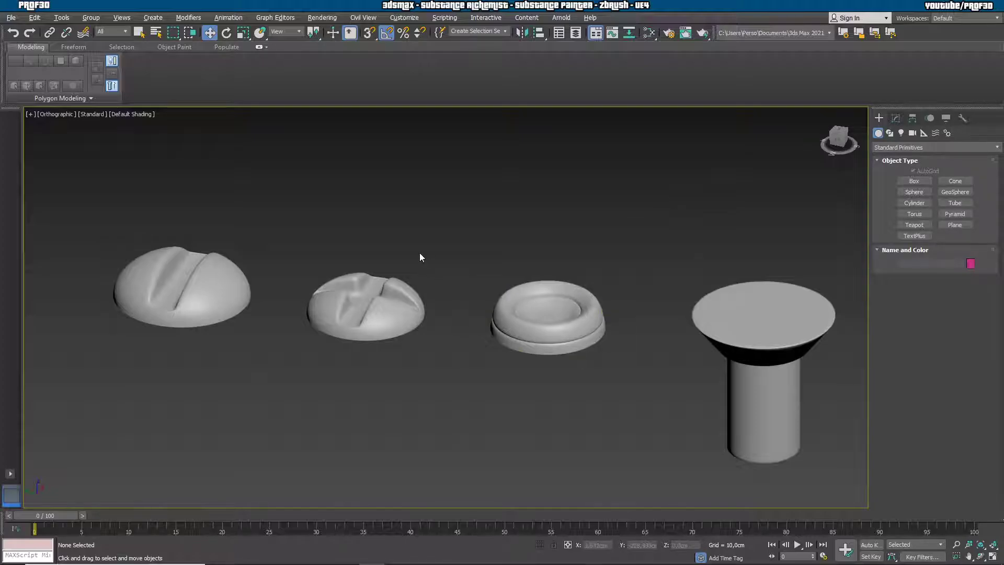
Copy the cross-head screw and position the copy between the row of screws and the mailbox post
{"action": "middle_click_drag", "start_coordinate": [420, 252], "coordinate": [544, 317]}
{"action": "scroll", "coordinate": [539, 315], "scroll_direction": "down", "scroll_amount": 5}
{"action": "middle_click_drag", "start_coordinate": [515, 275], "coordinate": [580, 340]}
{"action": "middle_click_drag", "start_coordinate": [390, 211], "coordinate": [513, 465], "text": "alt"}
{"action": "scroll", "coordinate": [459, 369], "scroll_direction": "up", "scroll_amount": 5}
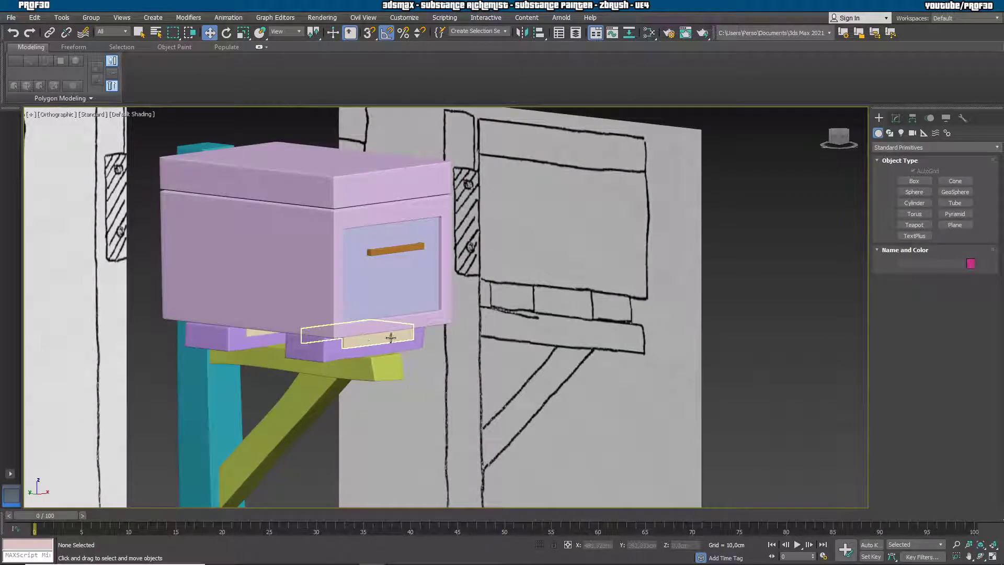
{"action": "scroll", "coordinate": [463, 366], "scroll_direction": "down", "scroll_amount": 6}
{"action": "middle_click_drag", "start_coordinate": [603, 446], "coordinate": [604, 302]}
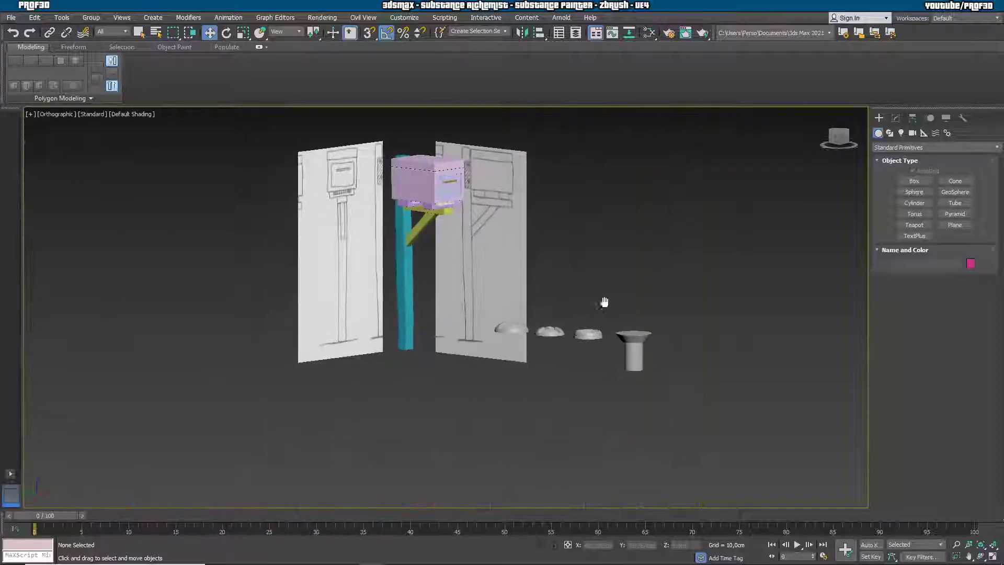
{"action": "scroll", "coordinate": [604, 302], "scroll_direction": "up", "scroll_amount": 4}
{"action": "left_click", "coordinate": [495, 354]}
{"action": "middle_click_drag", "start_coordinate": [529, 320], "coordinate": [630, 353], "text": "alt"}
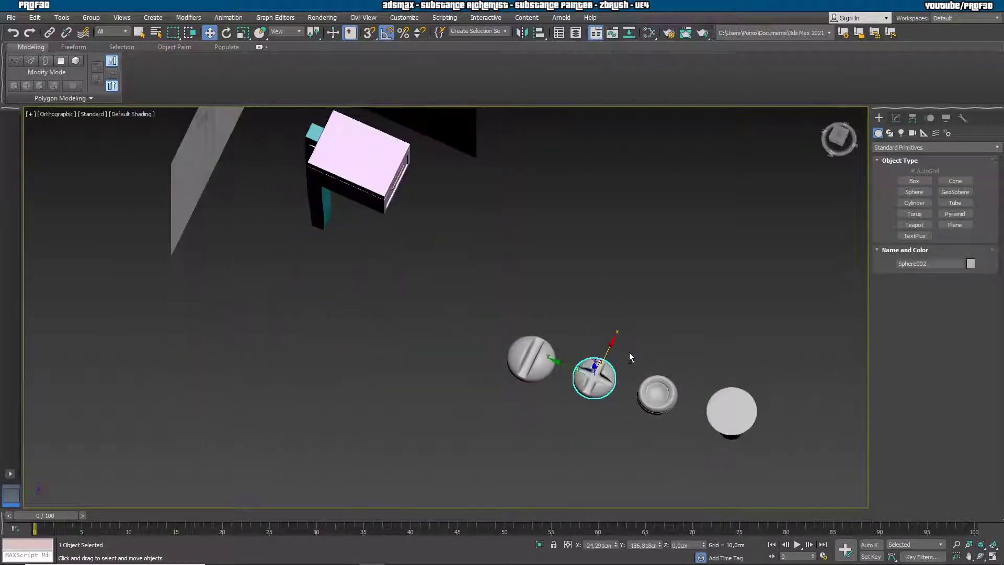
{"action": "mouse_move", "coordinate": [592, 359]}
{"action": "left_mouse_down", "text": "shift"}
{"action": "mouse_move", "coordinate": [536, 285]}
{"action": "mouse_move", "coordinate": [451, 222]}
{"action": "left_mouse_up", "text": "shift"}
{"action": "left_click", "coordinate": [502, 330]}
{"action": "middle_click_drag", "start_coordinate": [491, 307], "coordinate": [534, 312], "text": "alt"}
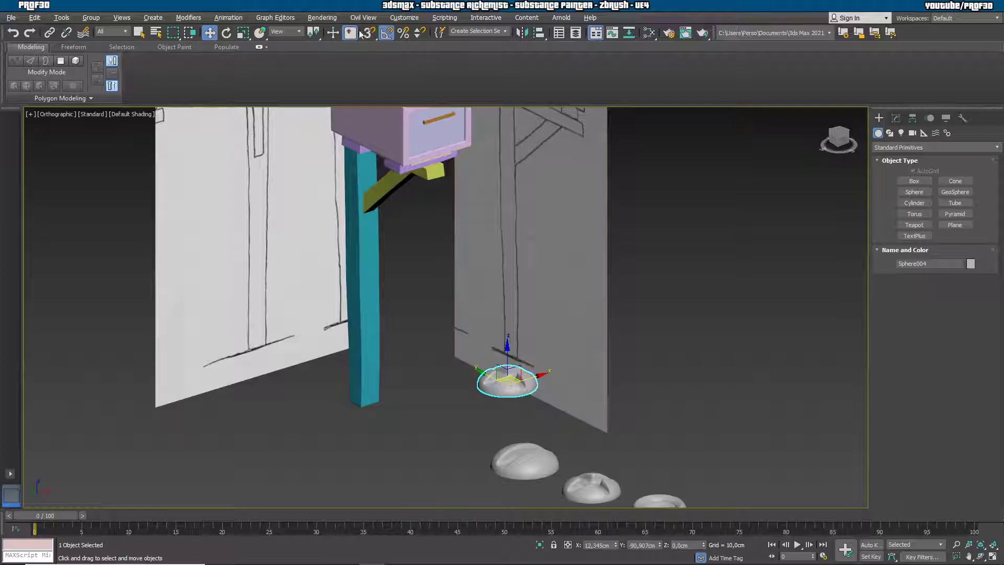
Place the copied screw against the mailbox's lower front with Select and Place, and scale it down to about 11%
{"action": "left_click", "coordinate": [260, 34]}
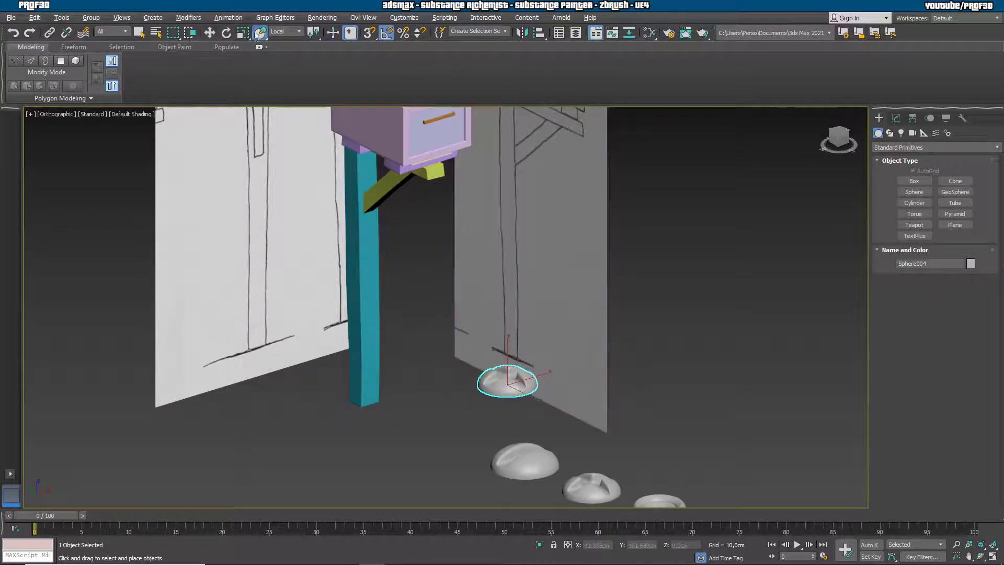
{"action": "left_click_drag", "start_coordinate": [519, 378], "coordinate": [419, 160]}
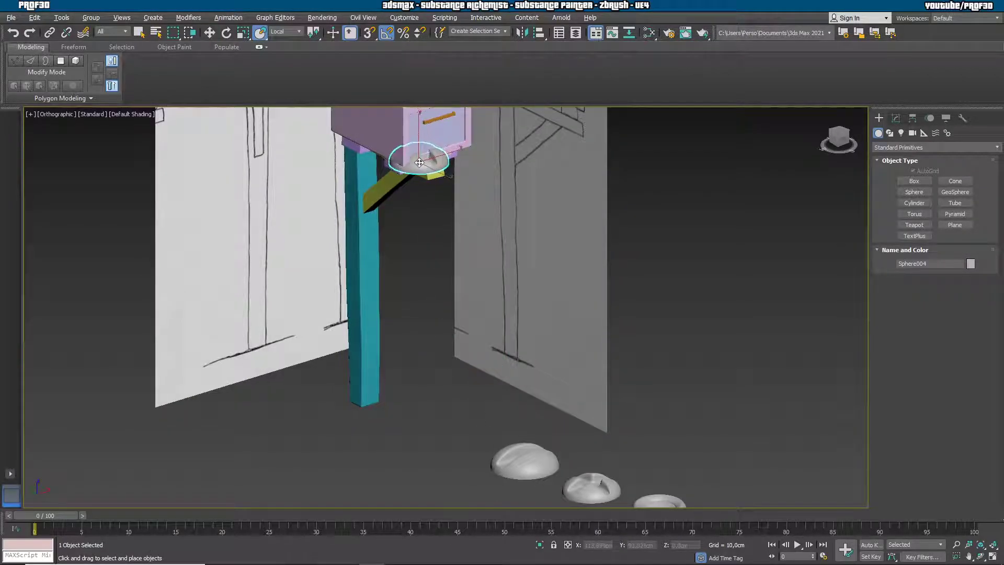
{"action": "key", "text": "z"}
{"action": "key", "text": "r"}
{"action": "left_click_drag", "start_coordinate": [467, 260], "coordinate": [461, 504]}
{"action": "left_click_drag", "start_coordinate": [429, 43], "coordinate": [429, 152]}
{"action": "scroll", "coordinate": [482, 267], "scroll_direction": "up", "scroll_amount": 4}
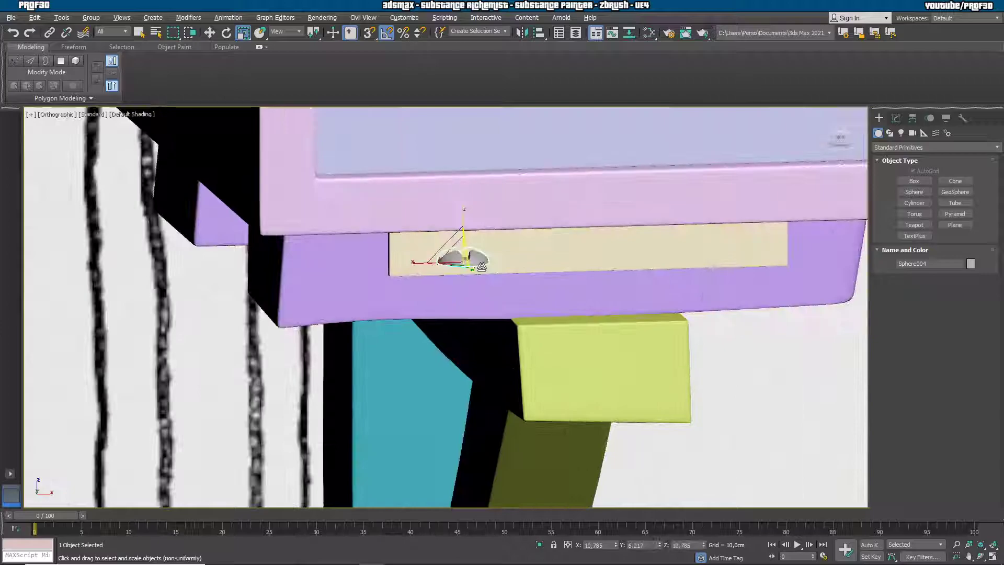
Place the small screw on the front support's cream plate, near one end
{"action": "left_click", "coordinate": [262, 32]}
{"action": "left_click_drag", "start_coordinate": [458, 258], "coordinate": [444, 249]}
{"action": "middle_click_drag", "start_coordinate": [549, 268], "coordinate": [484, 246], "text": "alt"}
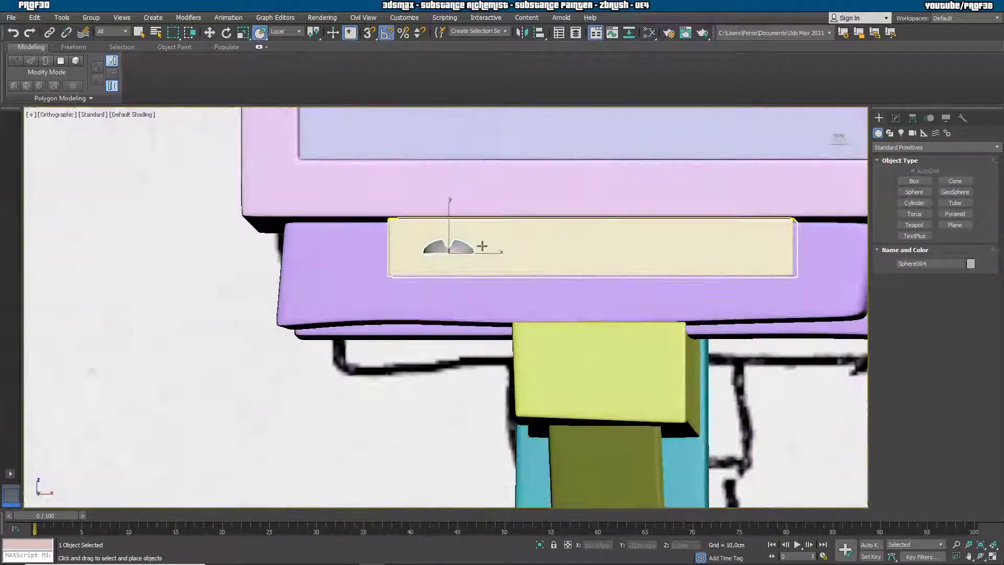
{"action": "scroll", "coordinate": [484, 246], "scroll_direction": "up", "scroll_amount": 2}
Turn the screw to face outward with its cross rolled diagonally, and scale it down further to about 64%
{"action": "left_click", "coordinate": [227, 33]}
{"action": "left_click_drag", "start_coordinate": [433, 237], "coordinate": [447, 292]}
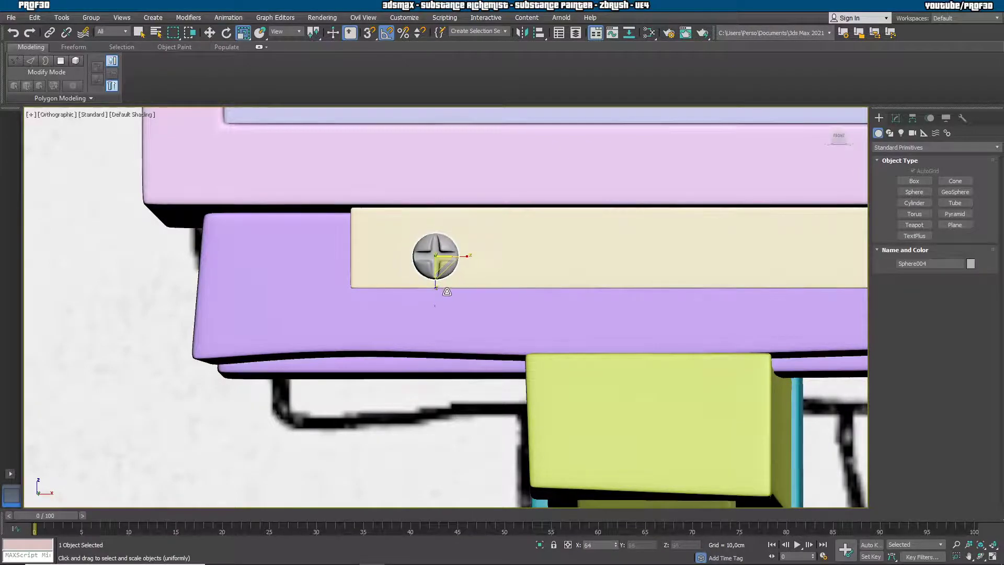
{"action": "mouse_move", "coordinate": [444, 240]}
{"action": "left_mouse_down"}
{"action": "mouse_move", "coordinate": [427, 229]}
{"action": "mouse_move", "coordinate": [463, 241]}
{"action": "left_mouse_up"}
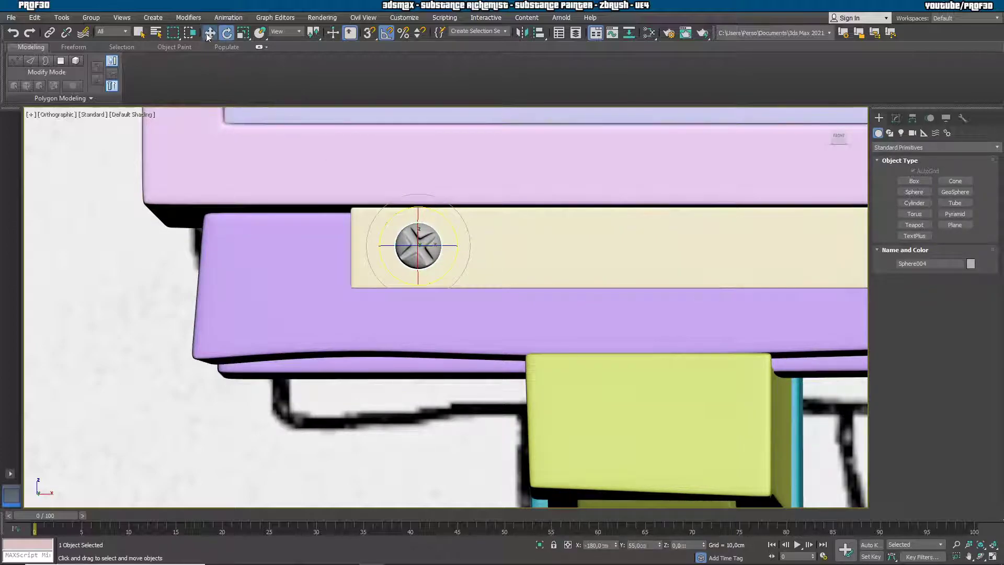
Copy the screw to the other end of the front cream plate, roll its cross to a different angle and deselect it
{"action": "left_click", "coordinate": [209, 33]}
{"action": "scroll", "coordinate": [492, 263], "scroll_direction": "down", "scroll_amount": 3}
{"action": "mouse_move", "coordinate": [365, 282]}
{"action": "left_mouse_down", "text": "shift"}
{"action": "mouse_move", "coordinate": [665, 283]}
{"action": "mouse_move", "coordinate": [684, 262]}
{"action": "mouse_move", "coordinate": [740, 325]}
{"action": "left_mouse_up", "text": "shift"}
{"action": "left_click", "coordinate": [513, 332]}
{"action": "key", "text": "e"}
{"action": "mouse_move", "coordinate": [740, 325]}
{"action": "middle_mouse_down", "text": "alt"}
{"action": "mouse_move", "coordinate": [795, 309]}
{"action": "mouse_move", "coordinate": [830, 324]}
{"action": "mouse_move", "coordinate": [754, 324]}
{"action": "middle_mouse_up", "text": "alt"}
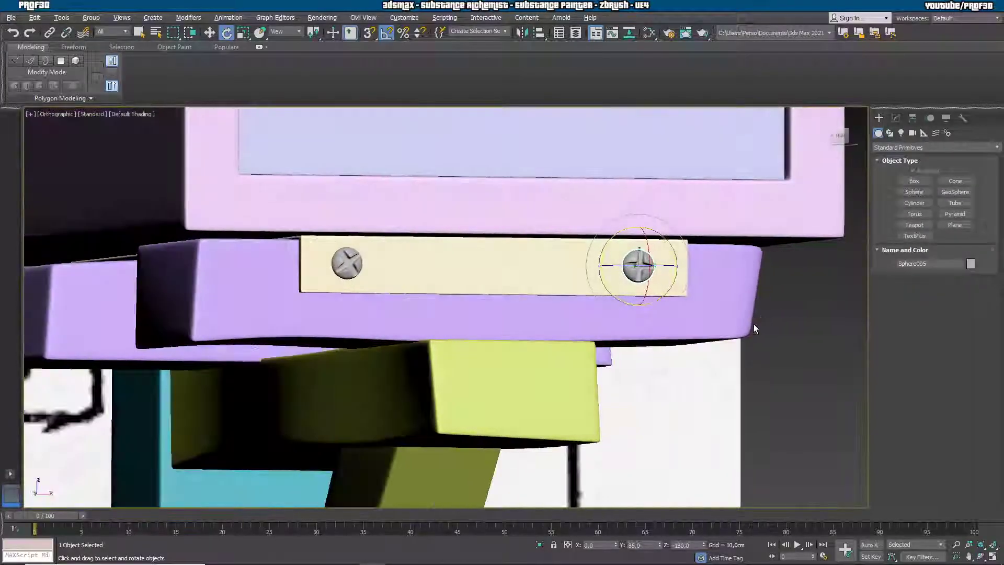
{"action": "scroll", "coordinate": [755, 325], "scroll_direction": "down", "scroll_amount": 3}
{"action": "left_click", "coordinate": [815, 380]}
{"action": "mouse_move", "coordinate": [819, 382]}
{"action": "middle_mouse_down"}
{"action": "mouse_move", "coordinate": [721, 382]}
{"action": "mouse_move", "coordinate": [687, 365]}
{"action": "middle_mouse_up"}
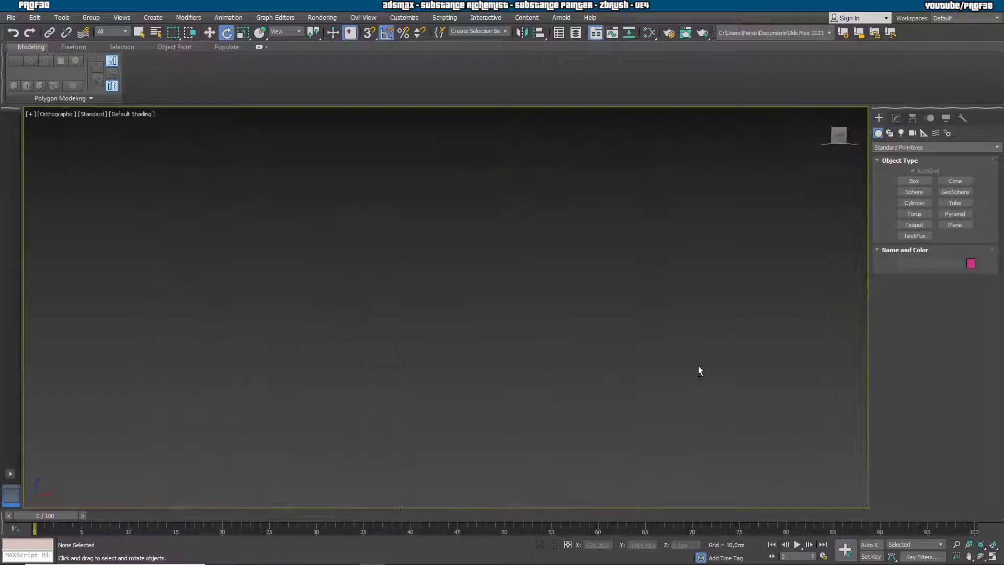
Switch to a perspective view and copy both front screws onto the front plate of the rear purple beam
{"action": "key", "text": "p"}
{"action": "key", "text": "z"}
{"action": "middle_click_drag", "start_coordinate": [454, 255], "coordinate": [489, 265], "text": "alt"}
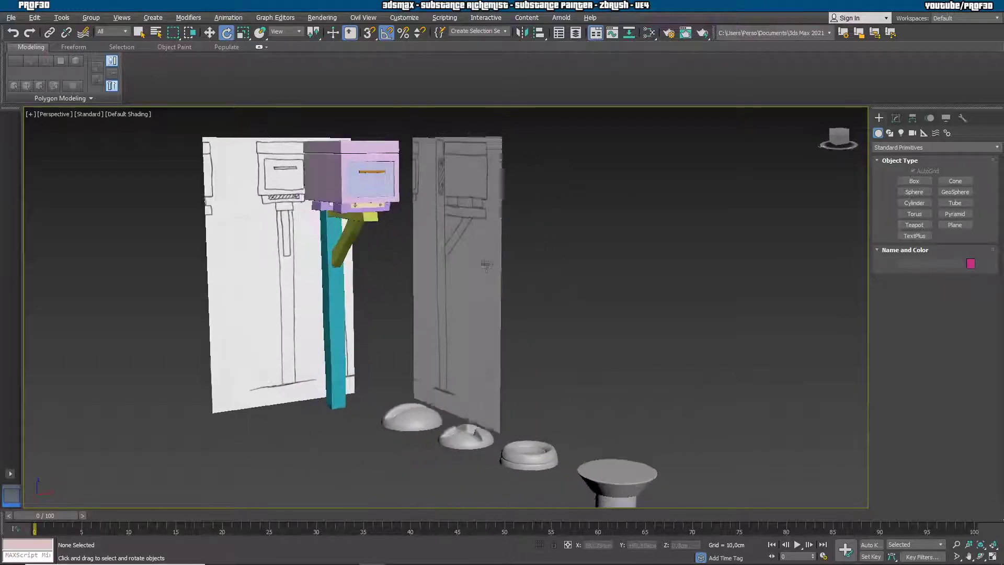
{"action": "scroll", "coordinate": [356, 203], "scroll_direction": "up", "scroll_amount": 6}
{"action": "scroll", "coordinate": [533, 291], "scroll_direction": "up", "scroll_amount": 5}
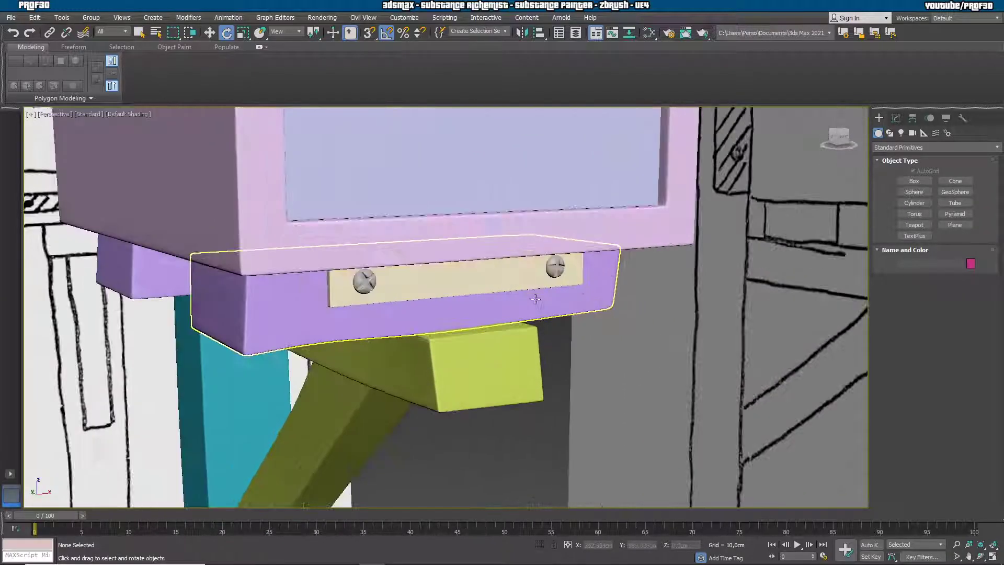
{"action": "left_click", "coordinate": [209, 34]}
{"action": "left_click", "coordinate": [259, 265]}
{"action": "left_click", "coordinate": [566, 251], "text": "ctrl"}
{"action": "middle_click_drag", "start_coordinate": [547, 309], "coordinate": [602, 285], "text": "alt"}
{"action": "left_click_drag", "start_coordinate": [602, 284], "coordinate": [224, 287]}
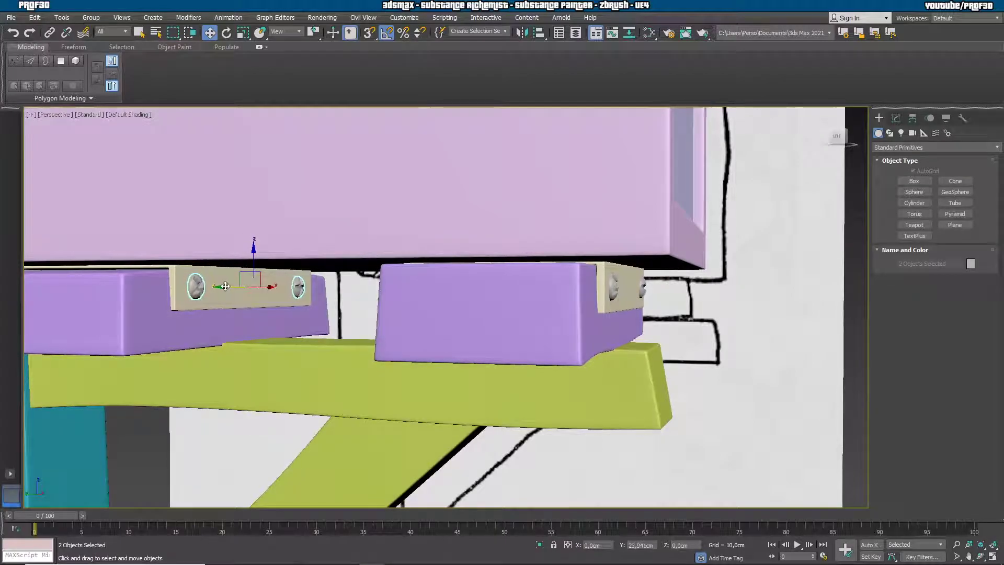
{"action": "left_click", "coordinate": [510, 336]}
Rotate the two copied screws on the rear beam's front plate individually to vary their cross angles
{"action": "middle_click_drag", "start_coordinate": [510, 336], "coordinate": [351, 288], "text": "alt"}
{"action": "scroll", "coordinate": [252, 299], "scroll_direction": "up", "scroll_amount": 3}
{"action": "left_click", "coordinate": [226, 33]}
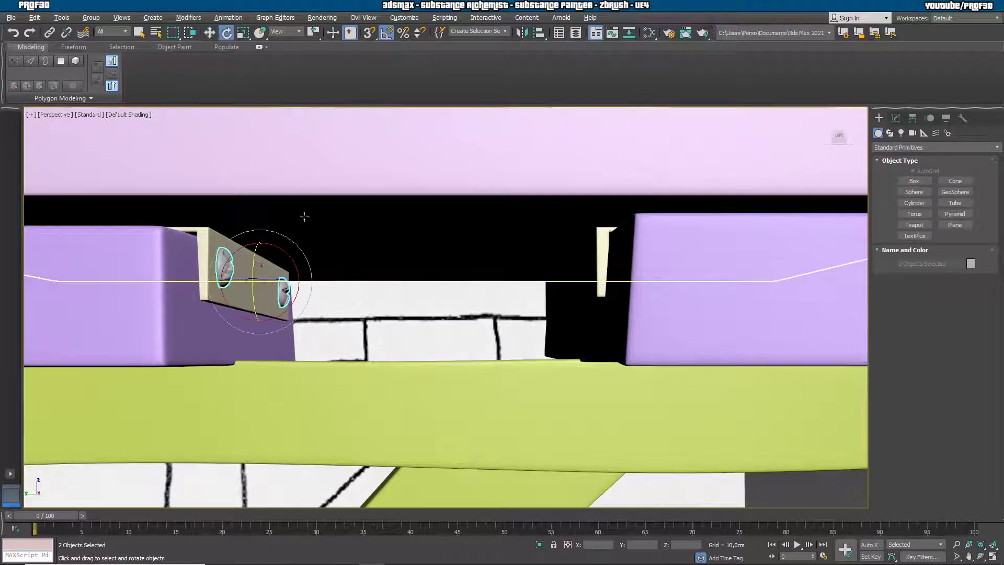
{"action": "middle_click_drag", "start_coordinate": [299, 208], "coordinate": [273, 248], "text": "alt"}
{"action": "left_click", "coordinate": [151, 268]}
{"action": "left_click_drag", "start_coordinate": [134, 239], "coordinate": [142, 245]}
{"action": "left_click", "coordinate": [336, 290]}
{"action": "left_click_drag", "start_coordinate": [313, 268], "coordinate": [372, 94]}
{"action": "middle_click_drag", "start_coordinate": [381, 297], "coordinate": [386, 326], "text": "alt"}
Rotate a copy of both screws by 180° and move it onto the back plate of the front purple beam
{"action": "left_click", "coordinate": [253, 300], "text": "ctrl"}
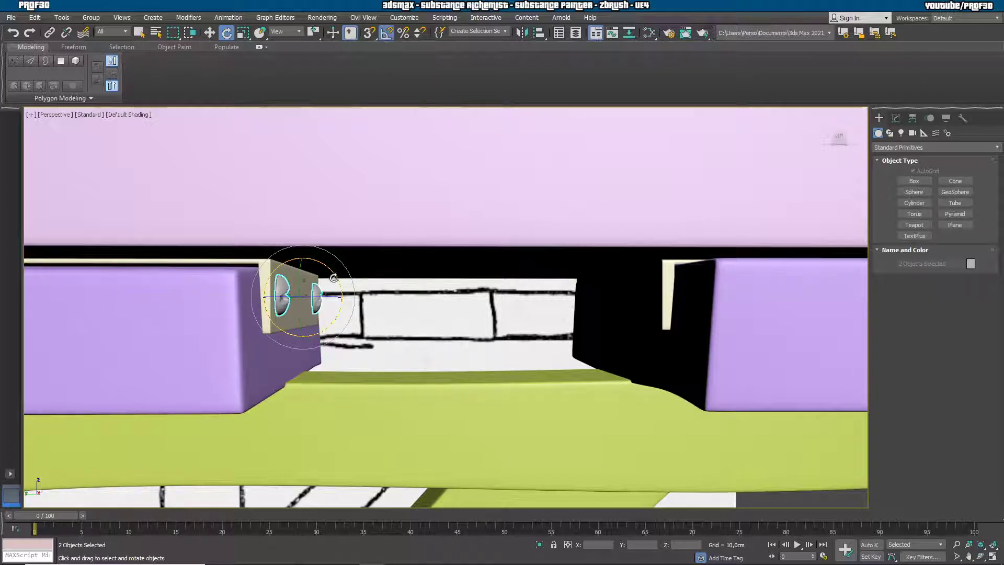
{"action": "left_click_drag", "start_coordinate": [334, 273], "coordinate": [374, 361]}
{"action": "key", "text": "Return"}
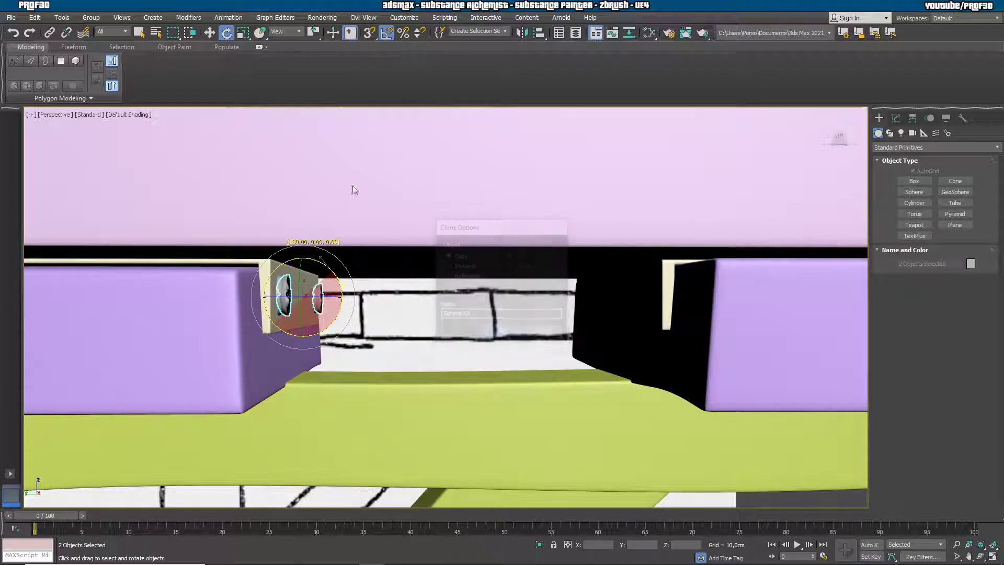
{"action": "left_click", "coordinate": [210, 33]}
{"action": "left_click_drag", "start_coordinate": [275, 306], "coordinate": [576, 307]}
{"action": "mouse_move", "coordinate": [550, 340]}
{"action": "middle_mouse_down", "text": "alt"}
{"action": "mouse_move", "coordinate": [582, 352]}
{"action": "mouse_move", "coordinate": [644, 345]}
{"action": "middle_mouse_up", "text": "alt"}
Turn off angle snap and roll the screws on the front beam's back plate to varied cross angles
{"action": "left_click", "coordinate": [387, 33]}
{"action": "left_click", "coordinate": [531, 300]}
{"action": "key", "text": "e"}
{"action": "left_click", "coordinate": [728, 297]}
{"action": "left_click_drag", "start_coordinate": [745, 277], "coordinate": [748, 282]}
{"action": "middle_click_drag", "start_coordinate": [569, 309], "coordinate": [542, 319], "text": "alt"}
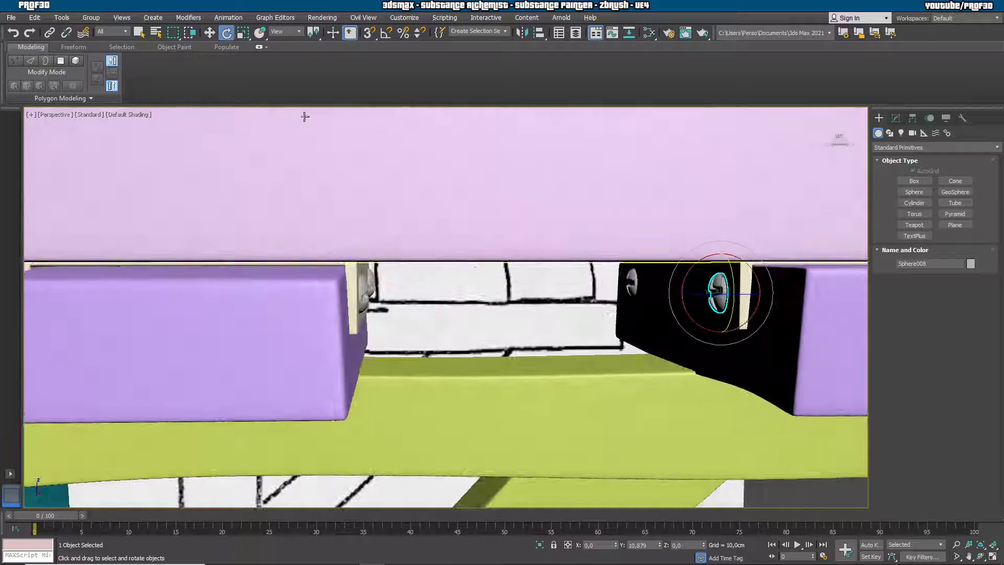
Copy the front beam's two back screws onto the back plate of the rear purple beam
{"action": "left_click", "coordinate": [209, 32]}
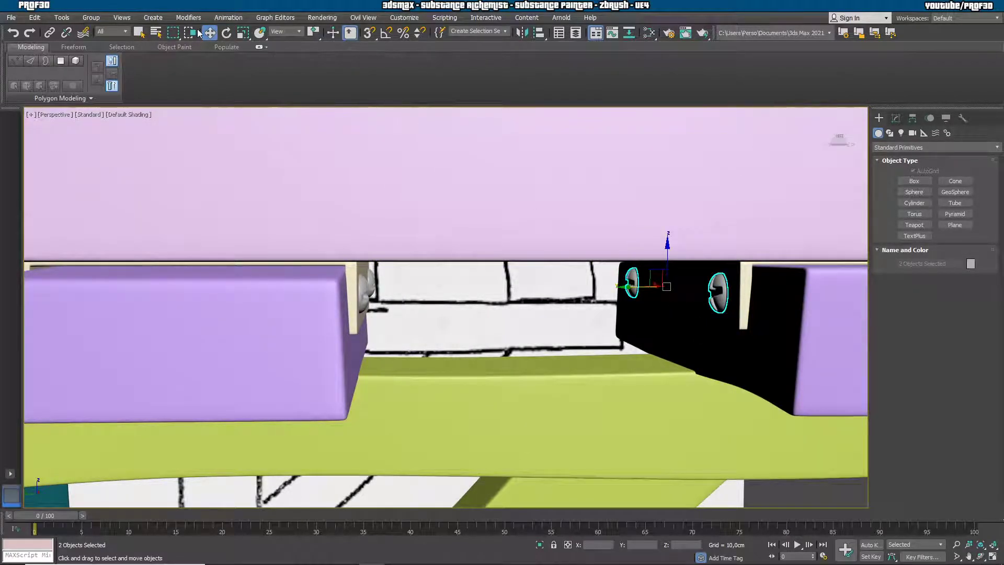
{"action": "scroll", "coordinate": [575, 324], "scroll_direction": "down", "scroll_amount": 2}
{"action": "middle_click_drag", "start_coordinate": [575, 332], "coordinate": [705, 340]}
{"action": "left_click_drag", "start_coordinate": [840, 305], "coordinate": [414, 318]}
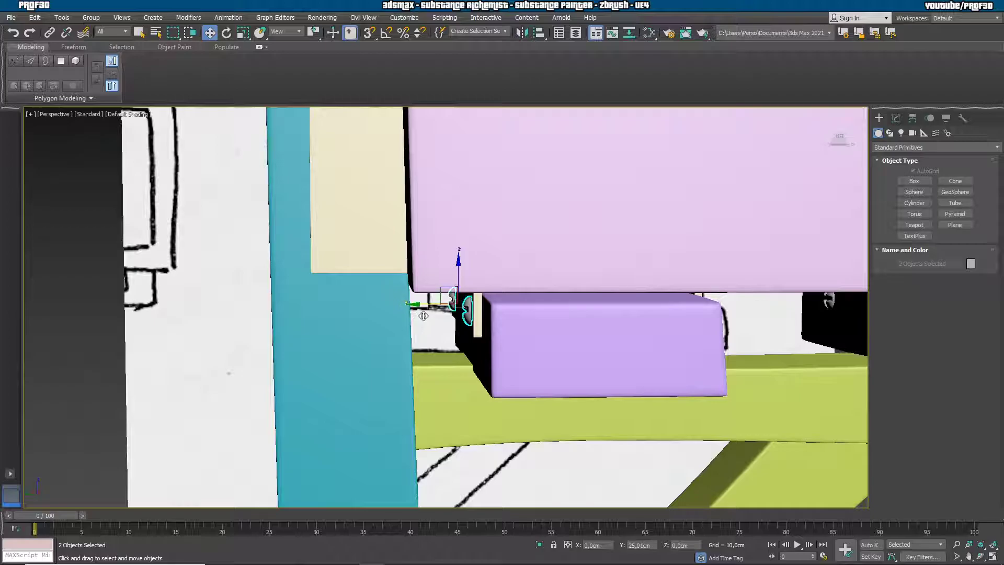
{"action": "left_click", "coordinate": [509, 333]}
Rotate a screw on the rear beam's back plate to vary its cross angle
{"action": "mouse_move", "coordinate": [529, 343]}
{"action": "middle_mouse_down", "text": "alt"}
{"action": "mouse_move", "coordinate": [576, 365]}
{"action": "mouse_move", "coordinate": [604, 356]}
{"action": "mouse_move", "coordinate": [571, 366]}
{"action": "middle_mouse_up", "text": "alt"}
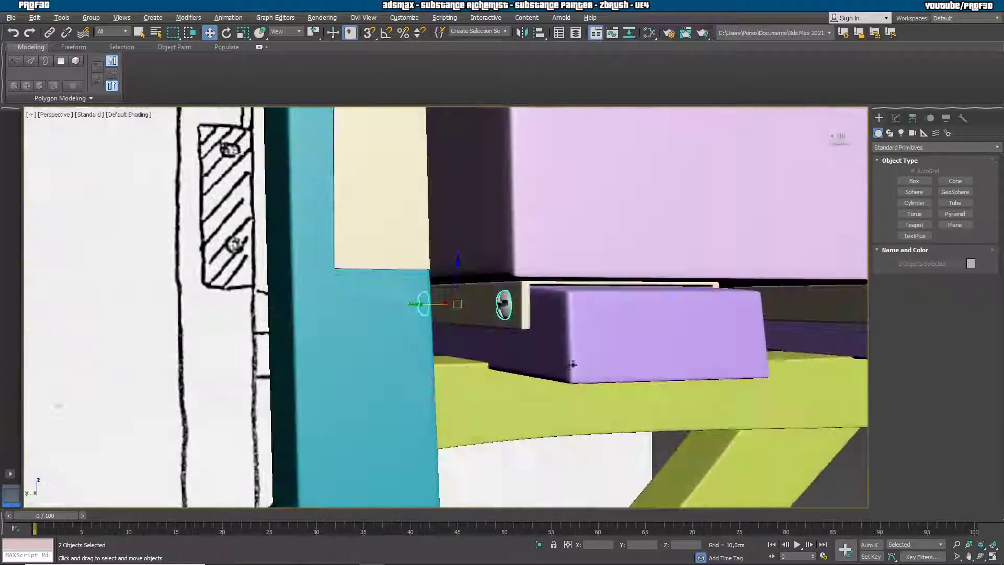
{"action": "scroll", "coordinate": [572, 366], "scroll_direction": "down", "scroll_amount": 5}
{"action": "middle_click_drag", "start_coordinate": [639, 371], "coordinate": [670, 363], "text": "alt"}
{"action": "scroll", "coordinate": [564, 340], "scroll_direction": "up", "scroll_amount": 5}
{"action": "left_click", "coordinate": [583, 328]}
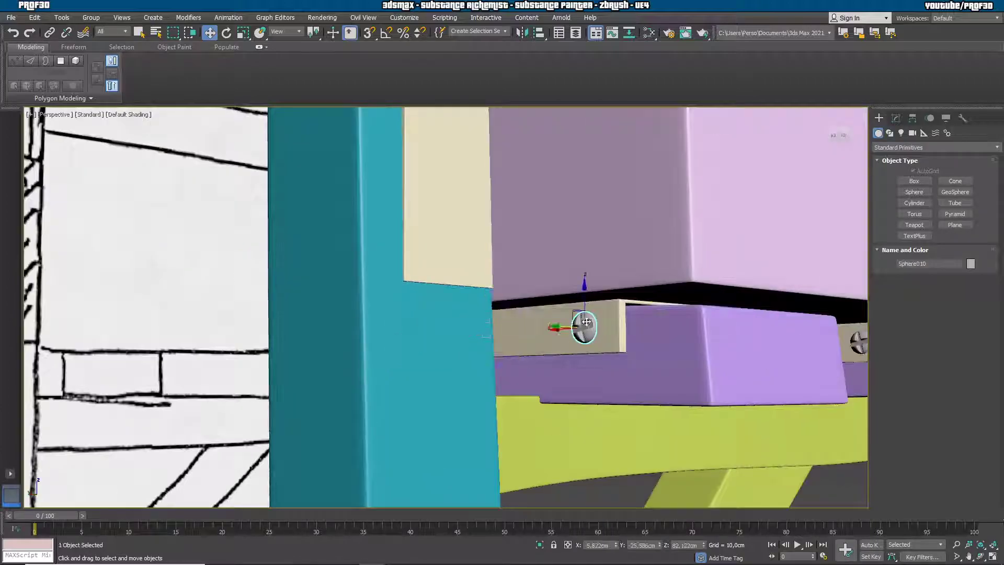
{"action": "left_click", "coordinate": [227, 33]}
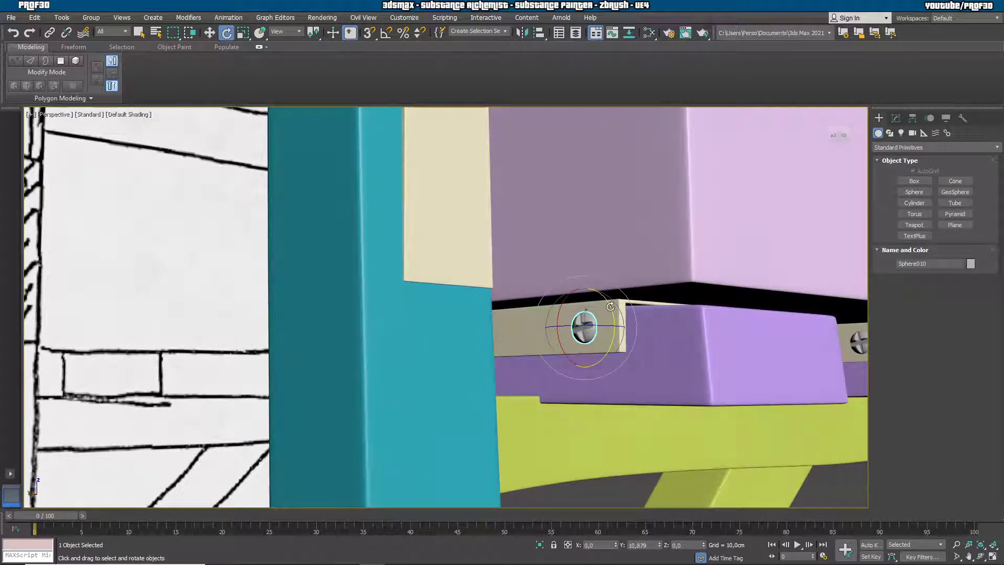
{"action": "middle_click_drag", "start_coordinate": [635, 495], "coordinate": [504, 345], "text": "alt"}
{"action": "left_click", "coordinate": [504, 340]}
{"action": "mouse_move", "coordinate": [700, 308]}
{"action": "middle_mouse_down", "text": "alt"}
{"action": "mouse_move", "coordinate": [697, 328]}
{"action": "mouse_move", "coordinate": [666, 307]}
{"action": "mouse_move", "coordinate": [655, 277]}
{"action": "mouse_move", "coordinate": [626, 303]}
{"action": "middle_mouse_up", "text": "alt"}
Try to copy a rear-beam screw onto the post's side plate with Select and Place, and undo it
{"action": "left_click", "coordinate": [209, 33]}
{"action": "left_click", "coordinate": [261, 33]}
{"action": "left_click_drag", "start_coordinate": [571, 301], "coordinate": [543, 269], "text": "shift"}
{"action": "left_click", "coordinate": [501, 331]}
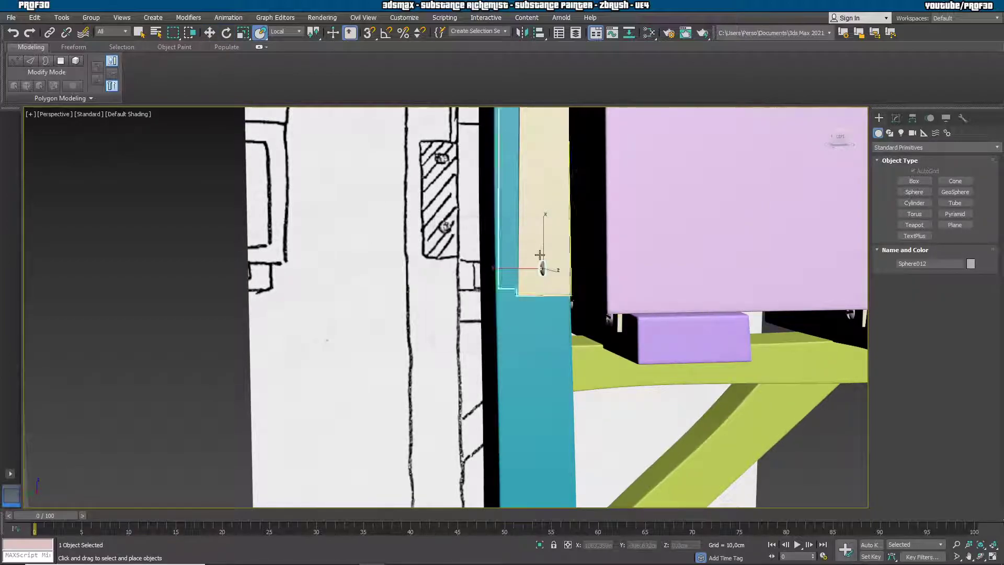
{"action": "scroll", "coordinate": [536, 250], "scroll_direction": "up", "scroll_amount": 4}
{"action": "middle_click_drag", "start_coordinate": [537, 249], "coordinate": [534, 251]}
{"action": "key", "text": "ctrl+z"}
Copy the rear-beam screw onto the lower part of the cream plate on the post's side
{"action": "middle_click_drag", "start_coordinate": [678, 335], "coordinate": [671, 224]}
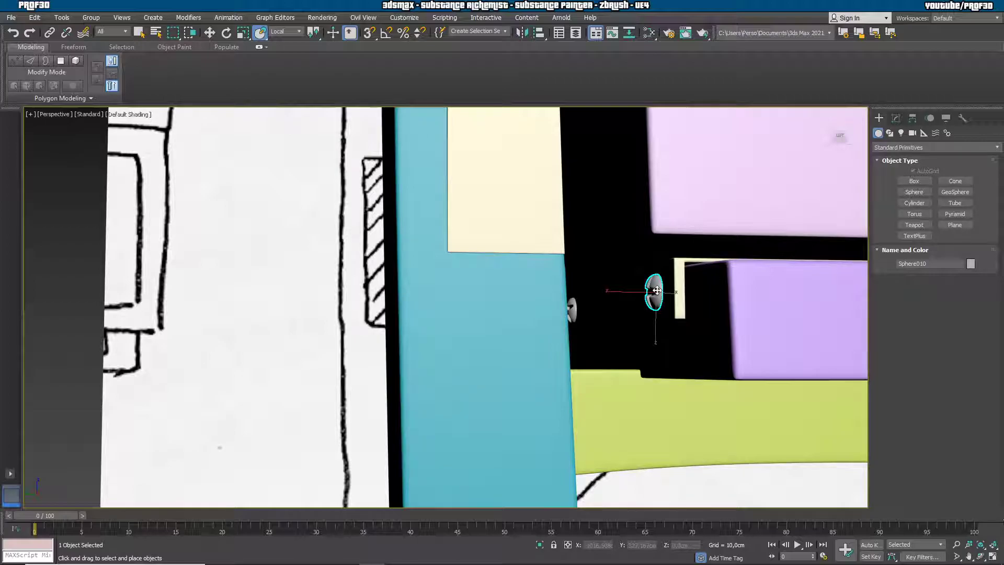
{"action": "mouse_move", "coordinate": [658, 289]}
{"action": "left_mouse_down", "text": "shift"}
{"action": "mouse_move", "coordinate": [614, 283]}
{"action": "mouse_move", "coordinate": [507, 205]}
{"action": "mouse_move", "coordinate": [499, 184]}
{"action": "left_mouse_up", "text": "shift"}
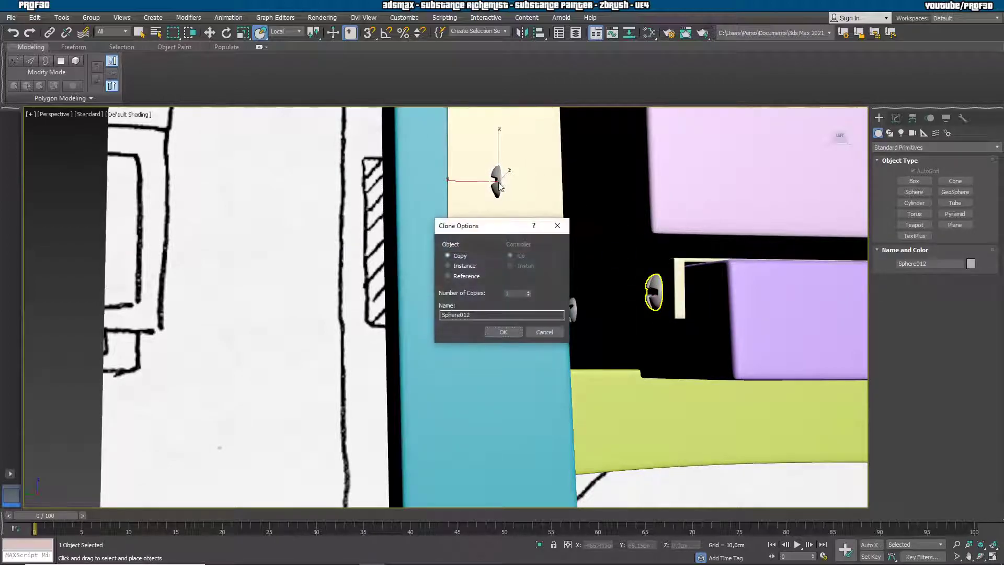
{"action": "left_click", "coordinate": [503, 332]}
{"action": "middle_click_drag", "start_coordinate": [535, 223], "coordinate": [520, 343]}
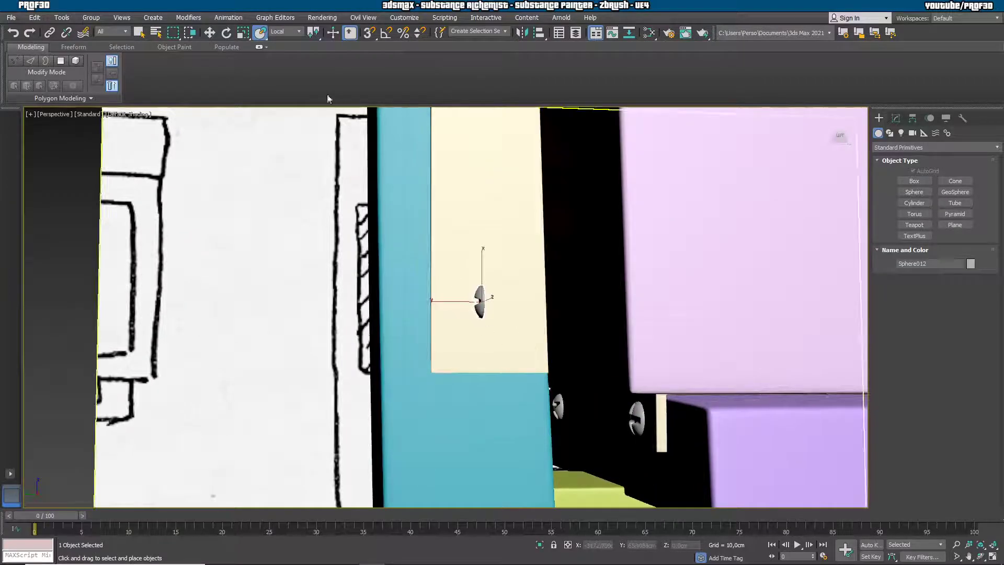
Rotate the side-plate screw 90° to face outward, roll its cross diagonally and center it near the plate's lower end
{"action": "left_click", "coordinate": [226, 33]}
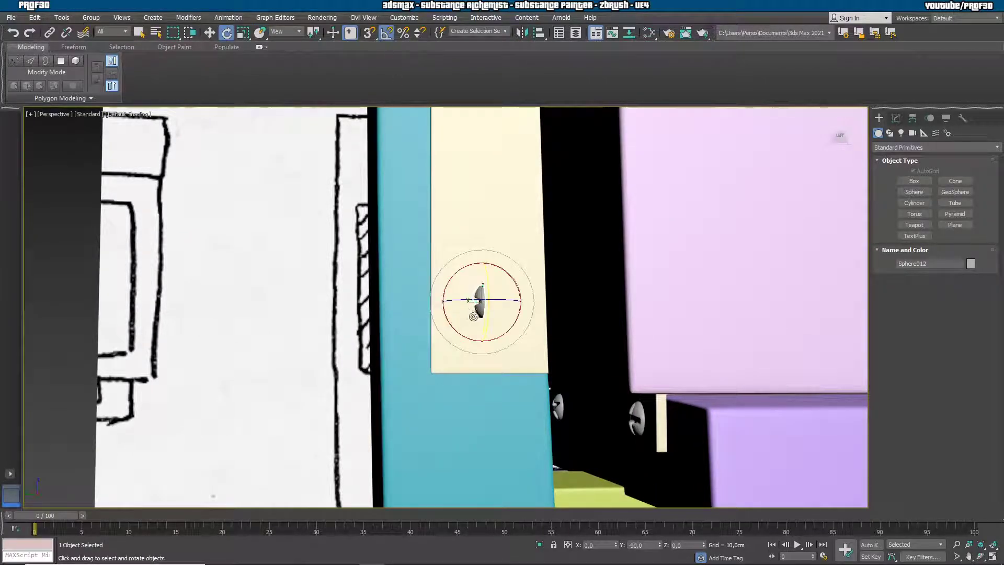
{"action": "left_click_drag", "start_coordinate": [472, 297], "coordinate": [521, 302]}
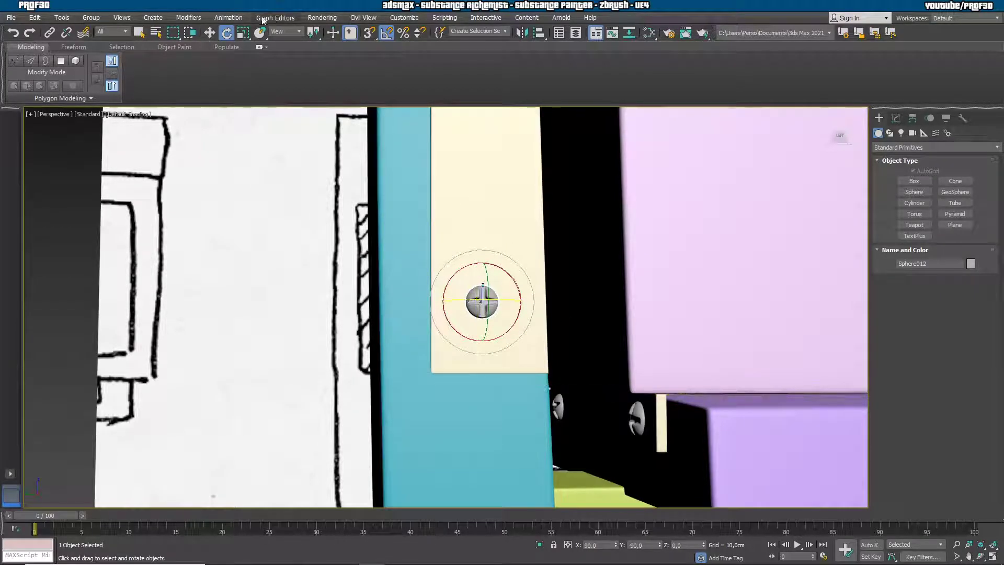
{"action": "left_click_drag", "start_coordinate": [511, 276], "coordinate": [515, 293]}
{"action": "left_click", "coordinate": [209, 33]}
{"action": "middle_click_drag", "start_coordinate": [426, 139], "coordinate": [246, 265]}
{"action": "middle_click_drag", "start_coordinate": [320, 352], "coordinate": [336, 294]}
{"action": "left_click_drag", "start_coordinate": [328, 353], "coordinate": [338, 356]}
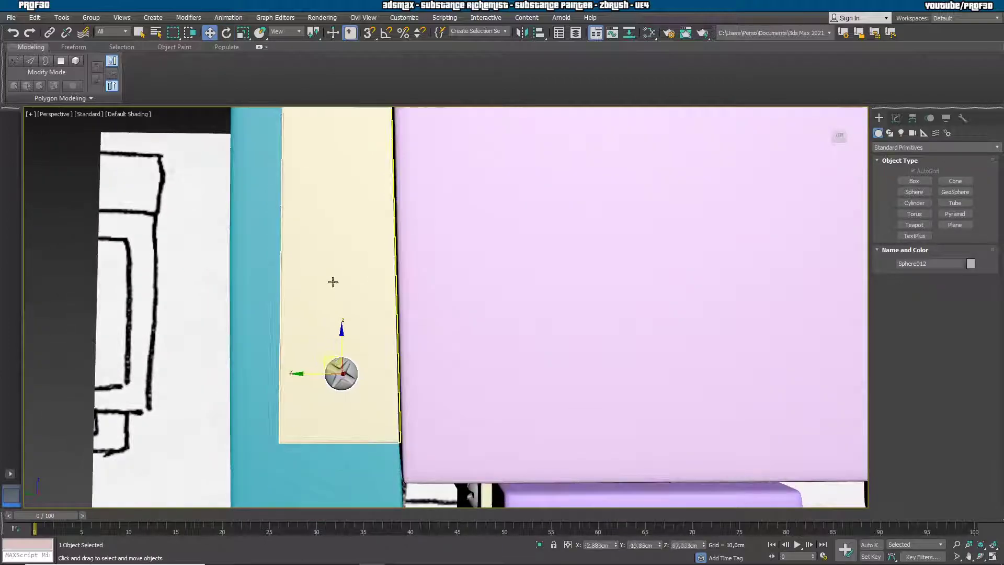
Copy the screw to the upper end of the post's side plate and adjust the pair's position and cross angle
{"action": "scroll", "coordinate": [350, 315], "scroll_direction": "down", "scroll_amount": 4}
{"action": "middle_click_drag", "start_coordinate": [350, 315], "coordinate": [359, 325]}
{"action": "mouse_move", "coordinate": [357, 325]}
{"action": "left_mouse_down", "text": "shift"}
{"action": "mouse_move", "coordinate": [360, 199]}
{"action": "mouse_move", "coordinate": [327, 221]}
{"action": "left_mouse_up", "text": "shift"}
{"action": "left_click", "coordinate": [506, 332]}
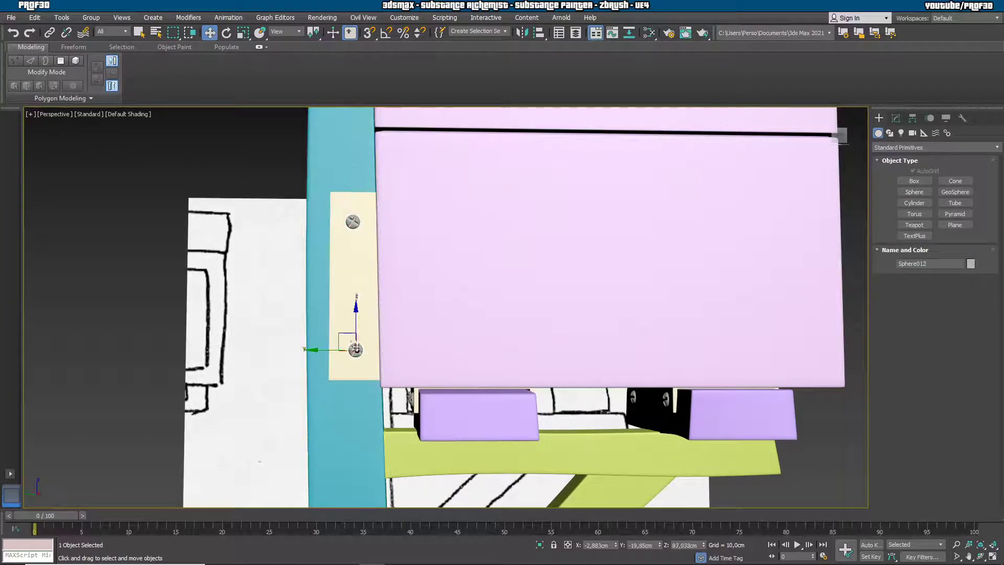
{"action": "left_click_drag", "start_coordinate": [346, 335], "coordinate": [348, 339]}
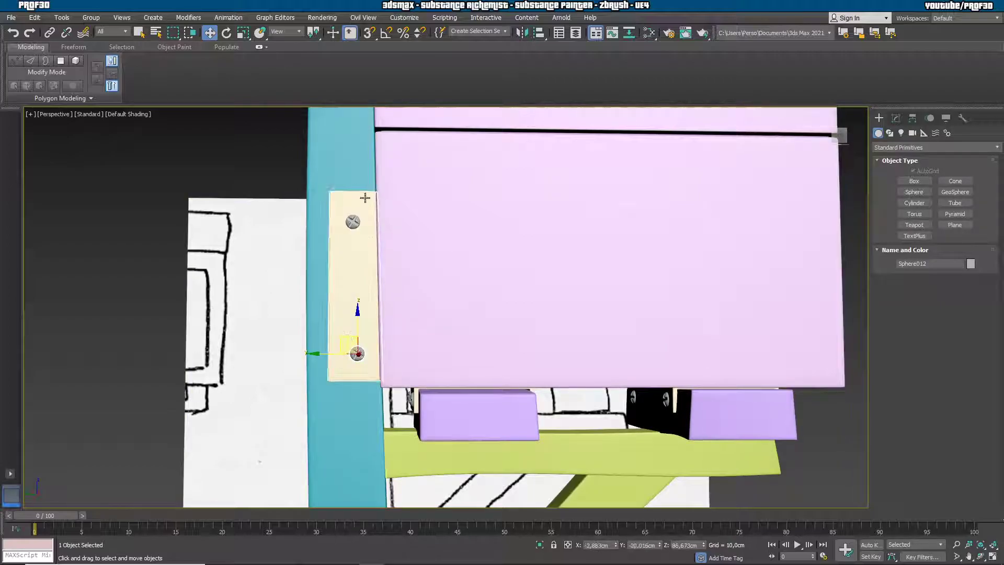
{"action": "left_click", "coordinate": [226, 33]}
{"action": "left_click_drag", "start_coordinate": [389, 208], "coordinate": [424, 361]}
Select both screws on the post's side plate and rotate a copy of the pair 180° with angle snap to face the opposite way
{"action": "middle_click_drag", "start_coordinate": [275, 234], "coordinate": [361, 276], "text": "alt"}
{"action": "left_click", "coordinate": [359, 341], "text": "ctrl"}
{"action": "middle_click_drag", "start_coordinate": [359, 339], "coordinate": [403, 250], "text": "alt"}
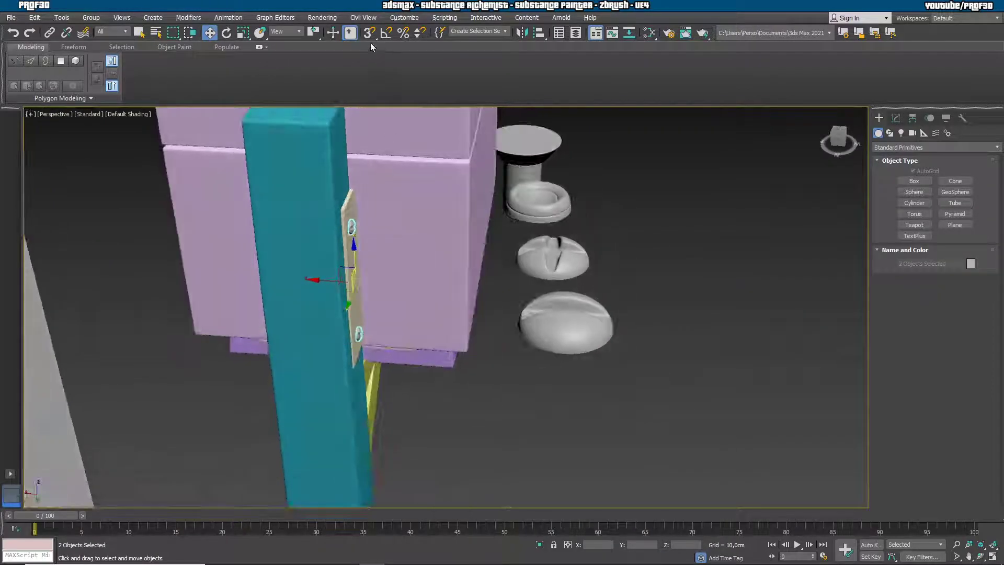
{"action": "left_click", "coordinate": [387, 32]}
{"action": "key", "text": "e"}
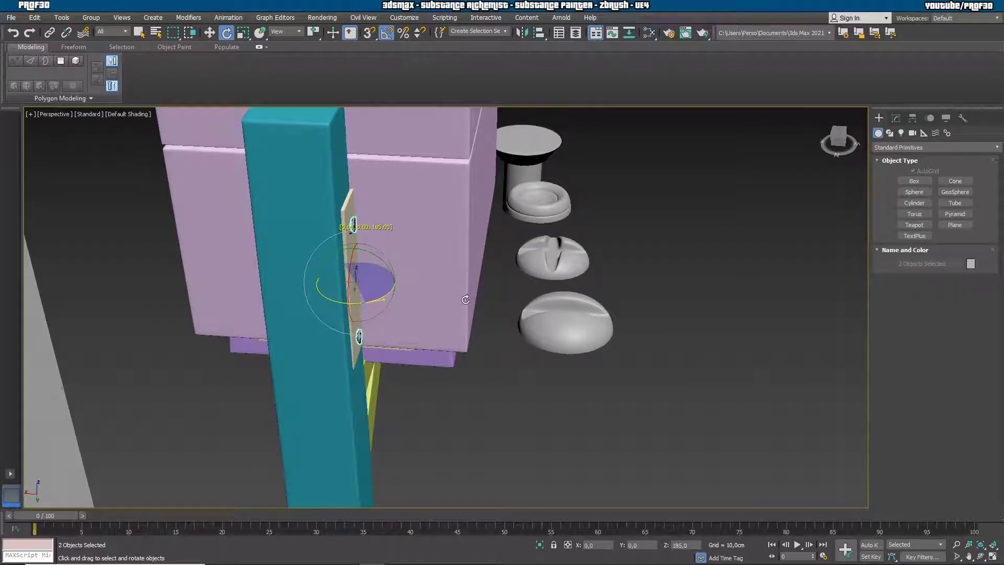
{"action": "left_click_drag", "start_coordinate": [464, 301], "coordinate": [463, 302], "text": "shift"}
{"action": "left_click", "coordinate": [492, 332]}
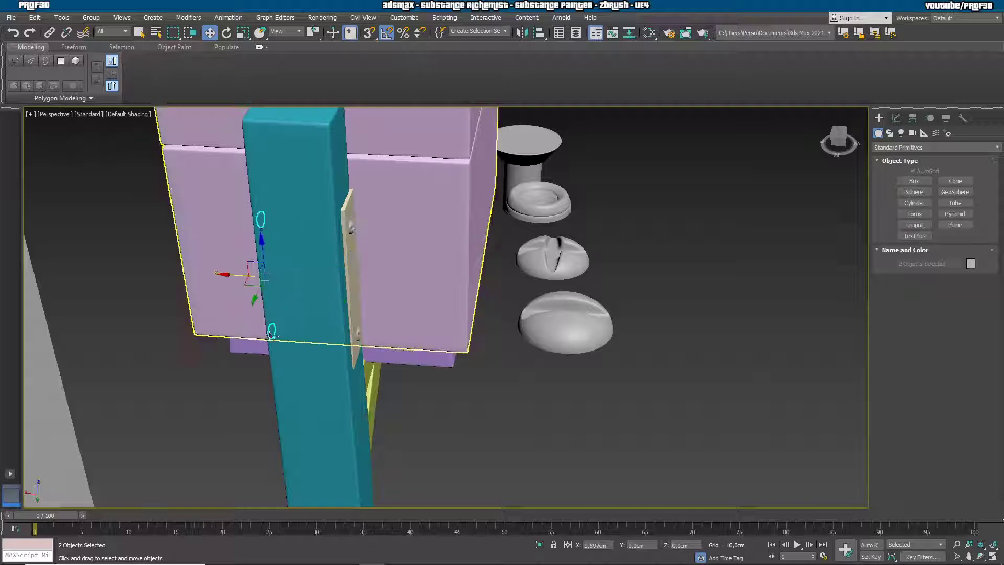
Move the copied pair of screws onto the cream plate on the opposite side of the post
{"action": "scroll", "coordinate": [233, 292], "scroll_direction": "up", "scroll_amount": 10}
{"action": "left_click_drag", "start_coordinate": [229, 301], "coordinate": [255, 297]}
{"action": "left_click", "coordinate": [505, 227]}
{"action": "middle_click_drag", "start_coordinate": [505, 227], "coordinate": [540, 262]}
Turn off angle snap, roll the crosses of the opposite plate's upper and lower screws to different angles and fine-tune their positions
{"action": "key", "text": "a"}
{"action": "left_click", "coordinate": [319, 230]}
{"action": "key", "text": "e"}
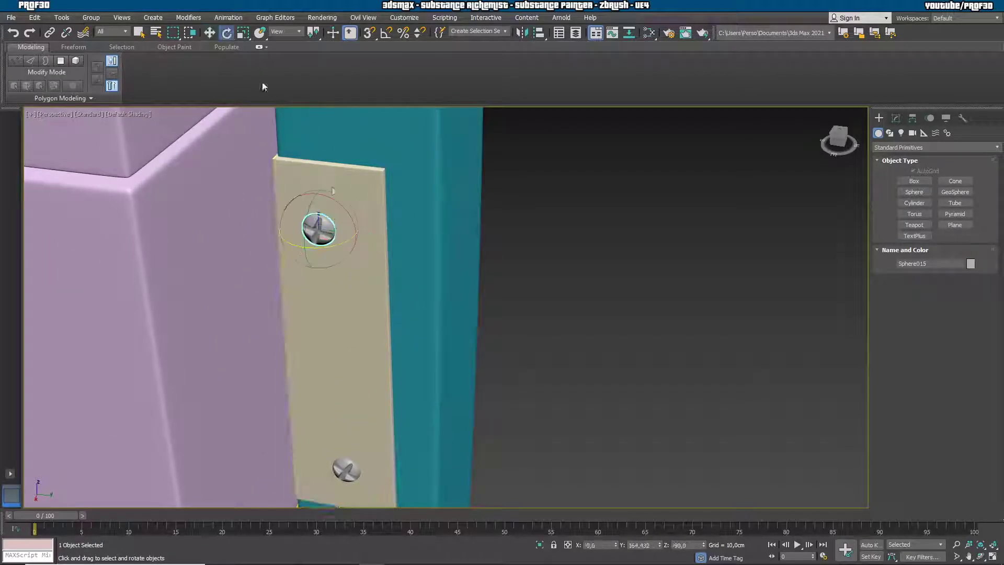
{"action": "left_click_drag", "start_coordinate": [352, 213], "coordinate": [361, 293]}
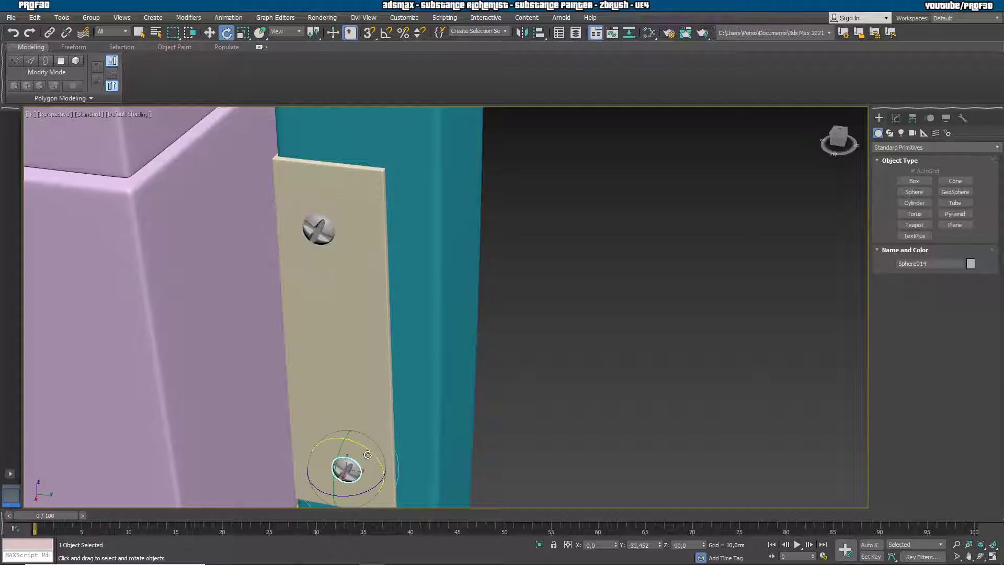
{"action": "middle_click_drag", "start_coordinate": [551, 376], "coordinate": [551, 224]}
{"action": "left_click", "coordinate": [210, 33]}
{"action": "mouse_move", "coordinate": [410, 372]}
{"action": "left_mouse_down"}
{"action": "mouse_move", "coordinate": [422, 377]}
{"action": "mouse_move", "coordinate": [413, 379]}
{"action": "left_mouse_up"}
{"action": "middle_click_drag", "start_coordinate": [446, 326], "coordinate": [466, 506]}
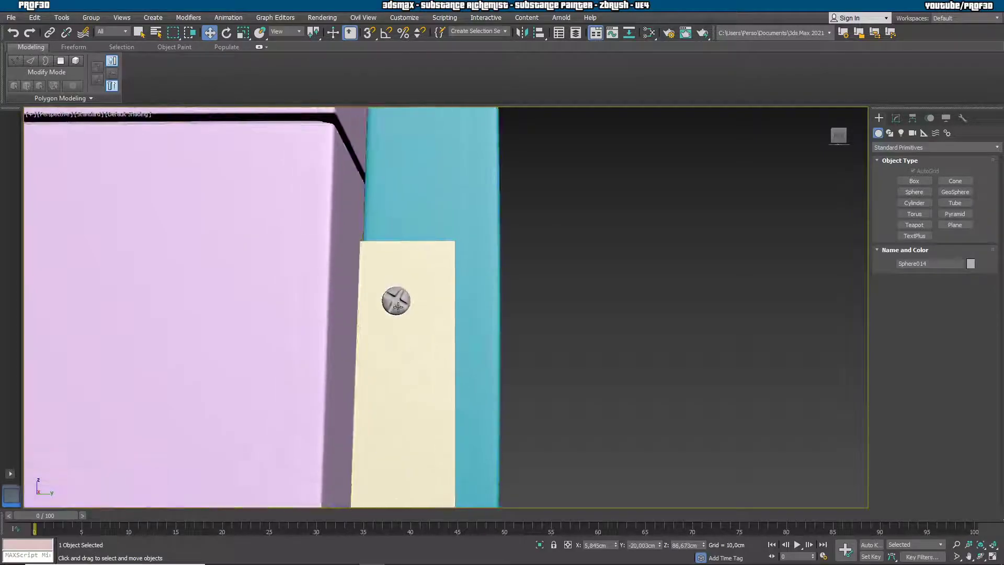
{"action": "left_click_drag", "start_coordinate": [437, 302], "coordinate": [437, 301]}
Examine the mailbox, reference drawings and spare screw models from several angles
{"action": "middle_click_drag", "start_coordinate": [586, 402], "coordinate": [661, 180]}
{"action": "scroll", "coordinate": [654, 199], "scroll_direction": "down", "scroll_amount": 4}
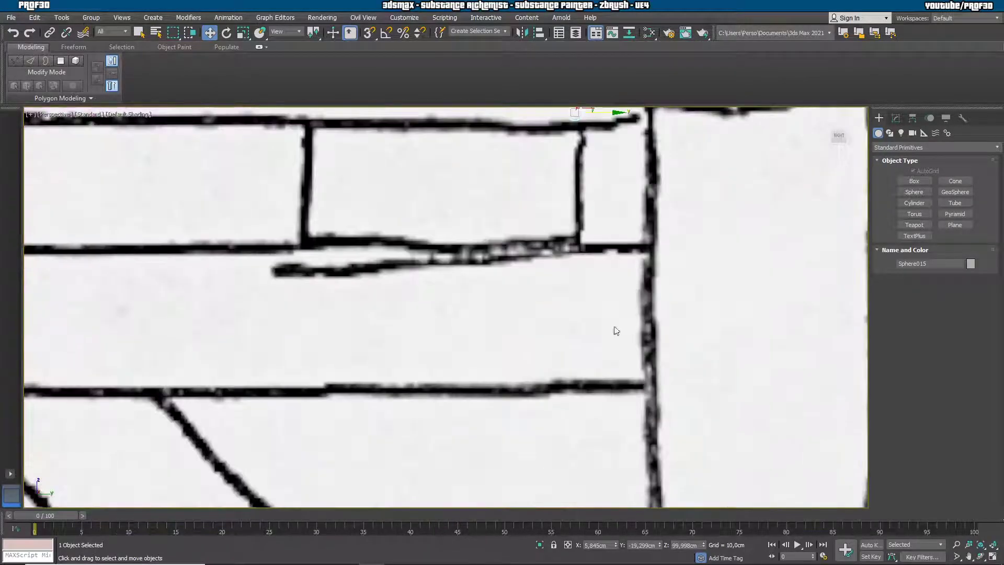
{"action": "scroll", "coordinate": [583, 316], "scroll_direction": "down", "scroll_amount": 6}
{"action": "mouse_move", "coordinate": [583, 316]}
{"action": "middle_mouse_down", "text": "alt"}
{"action": "mouse_move", "coordinate": [533, 338]}
{"action": "mouse_move", "coordinate": [377, 292]}
{"action": "mouse_move", "coordinate": [446, 329]}
{"action": "middle_mouse_up", "text": "alt"}
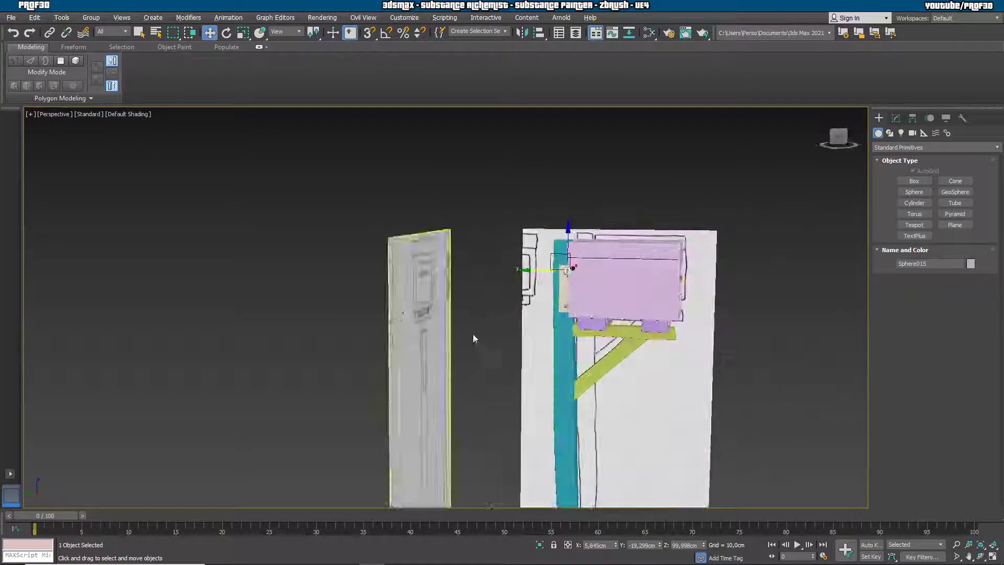
{"action": "scroll", "coordinate": [534, 302], "scroll_direction": "up", "scroll_amount": 5}
{"action": "middle_click_drag", "start_coordinate": [617, 223], "coordinate": [515, 289]}
{"action": "scroll", "coordinate": [560, 336], "scroll_direction": "down", "scroll_amount": 8}
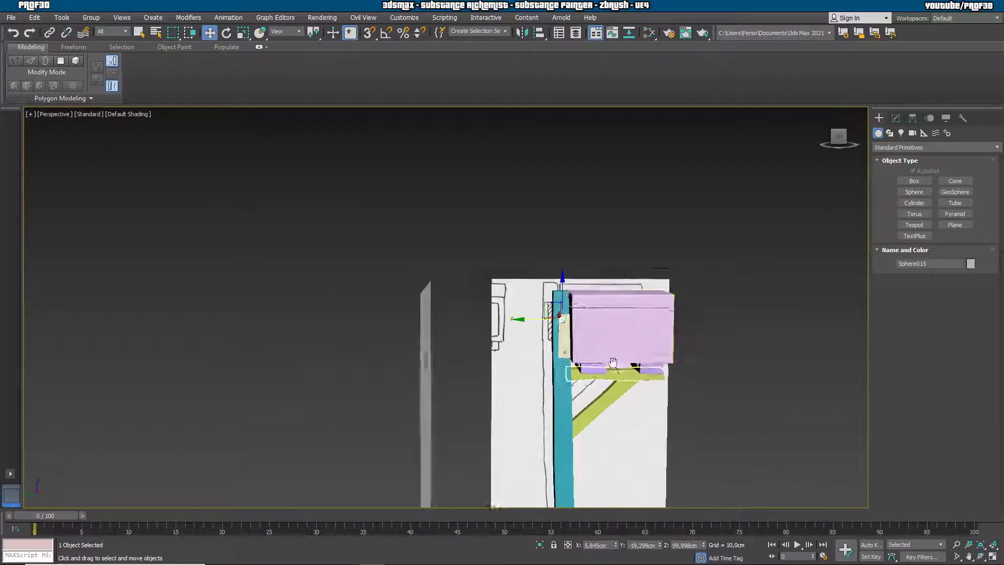
{"action": "middle_click_drag", "start_coordinate": [613, 362], "coordinate": [532, 251]}
{"action": "mouse_move", "coordinate": [532, 250]}
{"action": "middle_mouse_down", "text": "alt"}
{"action": "mouse_move", "coordinate": [492, 238]}
{"action": "mouse_move", "coordinate": [529, 238]}
{"action": "middle_mouse_up", "text": "alt"}
{"action": "middle_click_drag", "start_coordinate": [714, 422], "coordinate": [633, 385]}
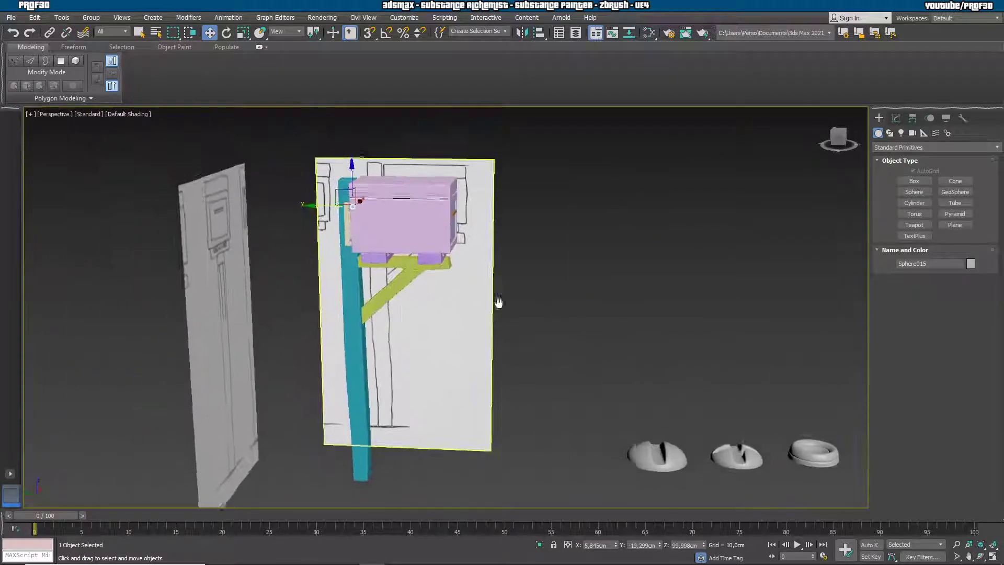
{"action": "middle_click_drag", "start_coordinate": [493, 296], "coordinate": [521, 337]}
{"action": "middle_click_drag", "start_coordinate": [436, 339], "coordinate": [399, 293], "text": "alt"}
{"action": "scroll", "coordinate": [605, 305], "scroll_direction": "down", "scroll_amount": 3}
Place the cone-shaped countersunk screw on the underside of the diagonal brace near its upper end with Select and Place
{"action": "middle_click_drag", "start_coordinate": [605, 305], "coordinate": [508, 292]}
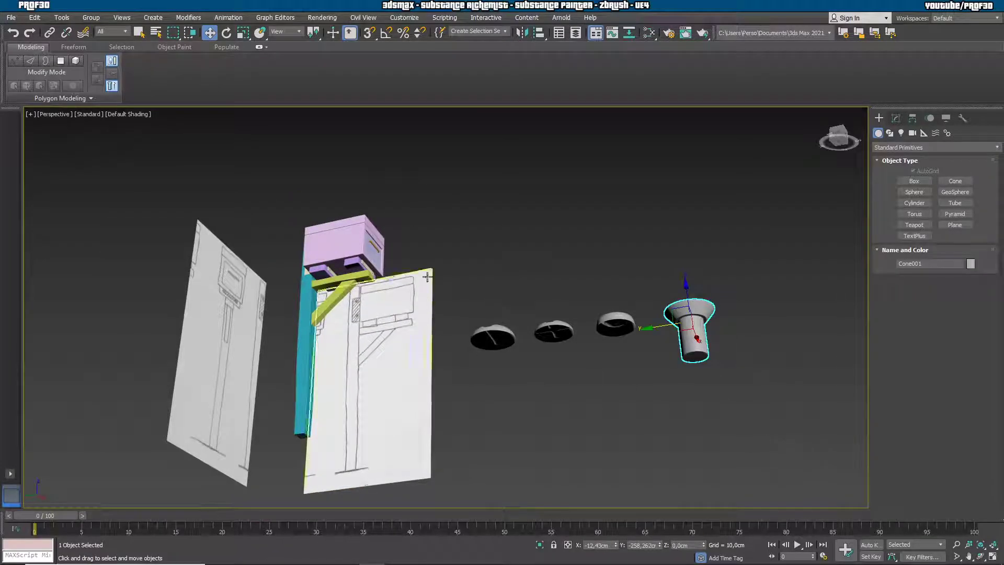
{"action": "middle_click_drag", "start_coordinate": [567, 226], "coordinate": [438, 192], "text": "alt"}
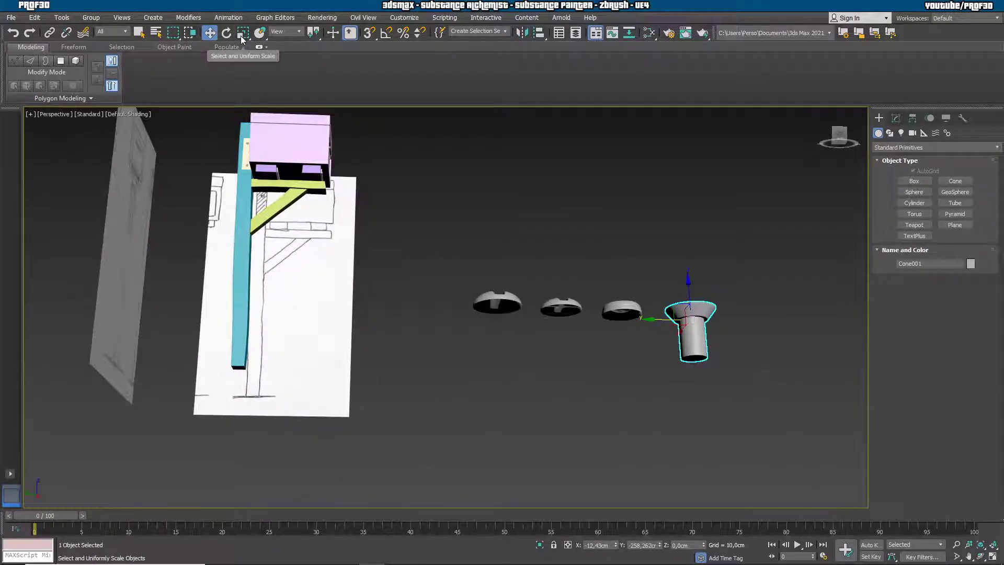
{"action": "left_click", "coordinate": [260, 32]}
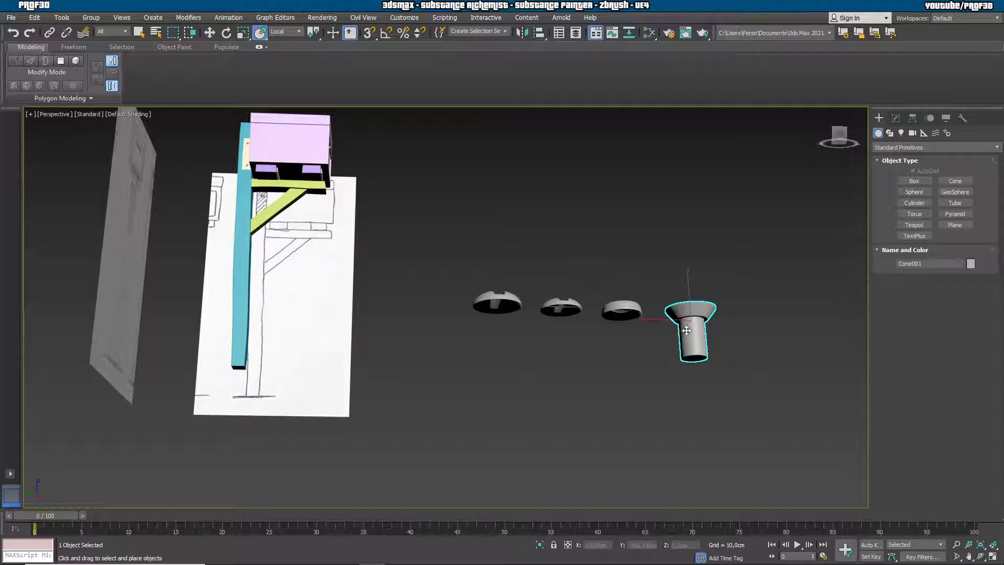
{"action": "left_click_drag", "start_coordinate": [686, 330], "coordinate": [347, 206]}
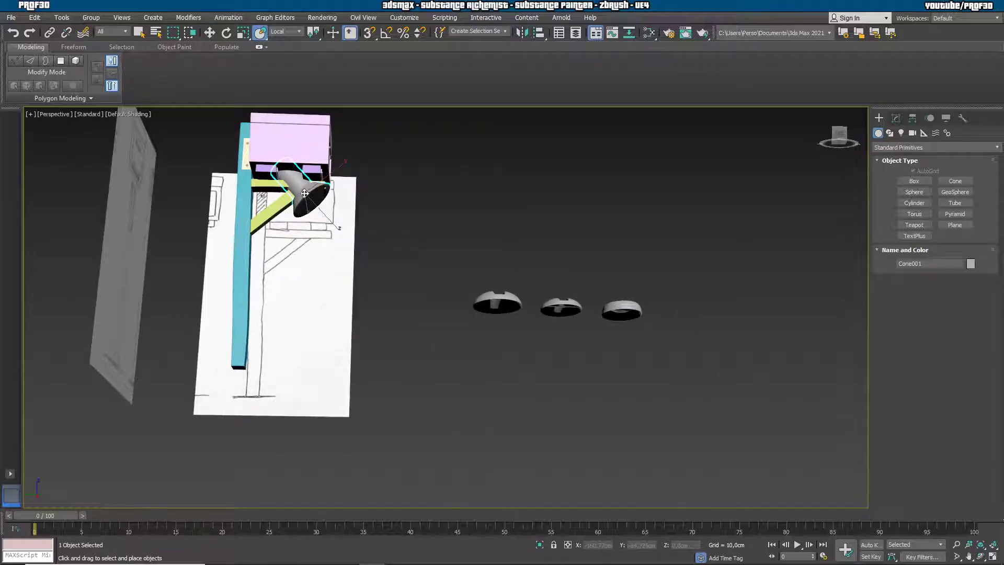
{"action": "scroll", "coordinate": [303, 192], "scroll_direction": "up", "scroll_amount": 7}
{"action": "scroll", "coordinate": [381, 233], "scroll_direction": "down", "scroll_amount": 3}
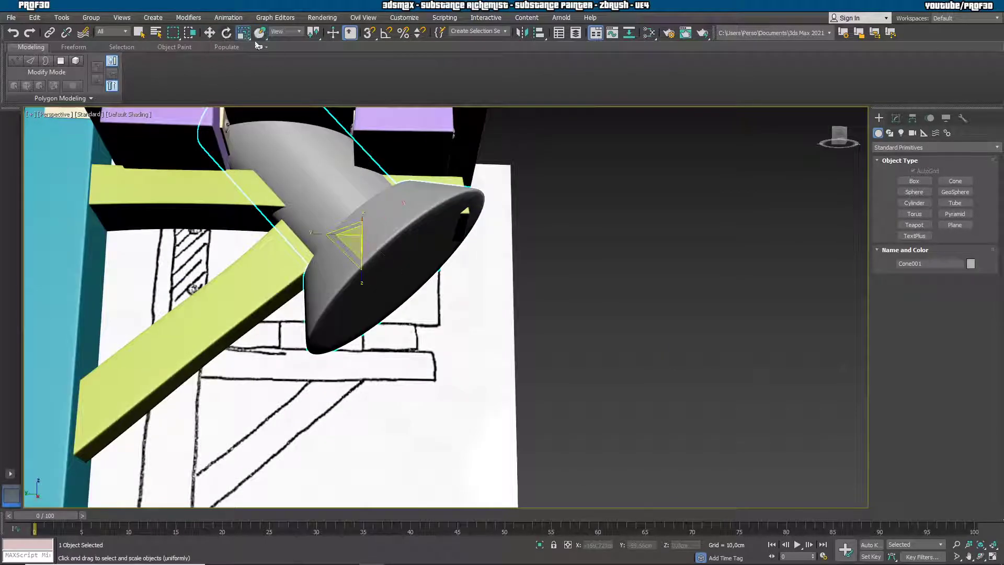
Undo the non-uniform scaling and scale the countersunk screw uniformly down to about 12%
{"action": "left_click_drag", "start_coordinate": [351, 244], "coordinate": [363, 314]}
{"action": "key", "text": "ctrl+z"}
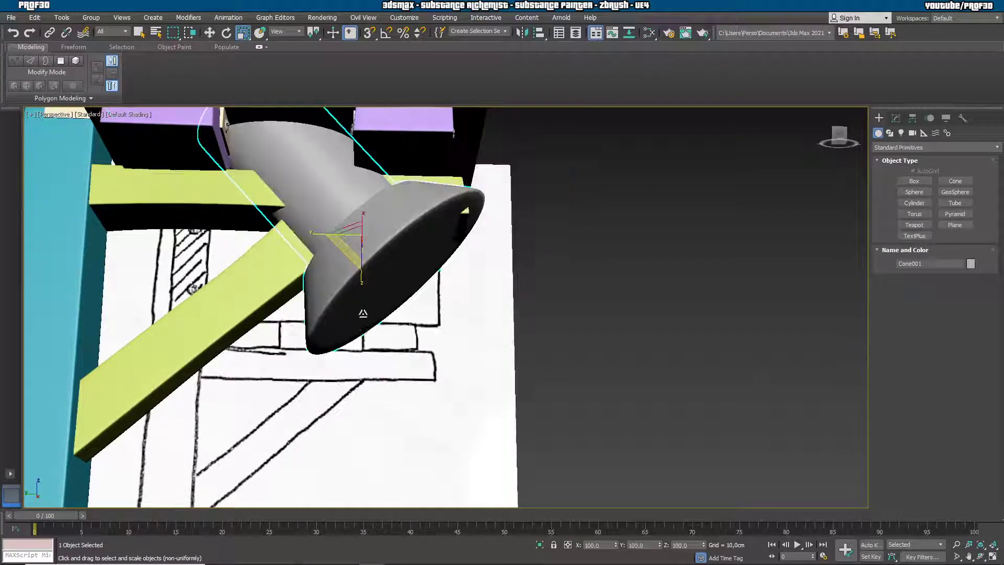
{"action": "left_click_drag", "start_coordinate": [357, 247], "coordinate": [372, 311]}
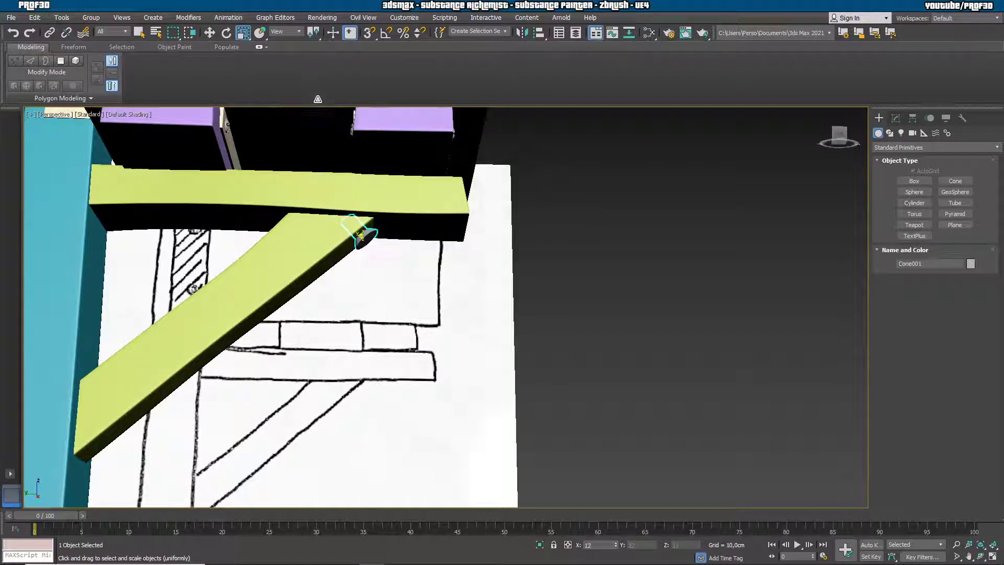
{"action": "left_click_drag", "start_coordinate": [366, 492], "coordinate": [366, 491]}
Reposition the countersunk screw at the brace's upper end and reduce it further to about 6% scale
{"action": "middle_click_drag", "start_coordinate": [416, 382], "coordinate": [355, 277], "text": "alt"}
{"action": "scroll", "coordinate": [352, 266], "scroll_direction": "up", "scroll_amount": 4}
{"action": "middle_click_drag", "start_coordinate": [418, 215], "coordinate": [423, 250]}
{"action": "key", "text": "w"}
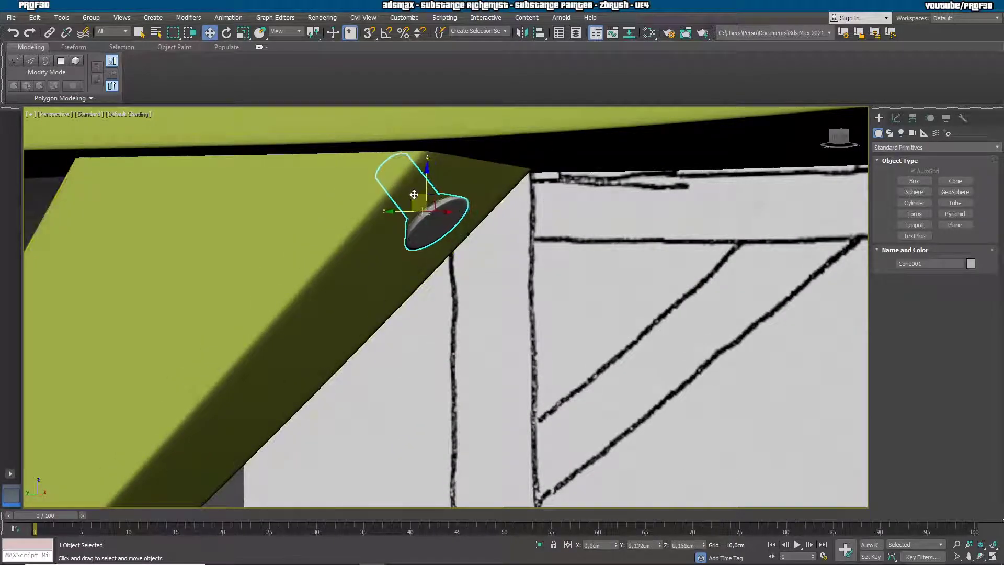
{"action": "middle_click_drag", "start_coordinate": [414, 192], "coordinate": [443, 121], "text": "alt"}
{"action": "key", "text": "r"}
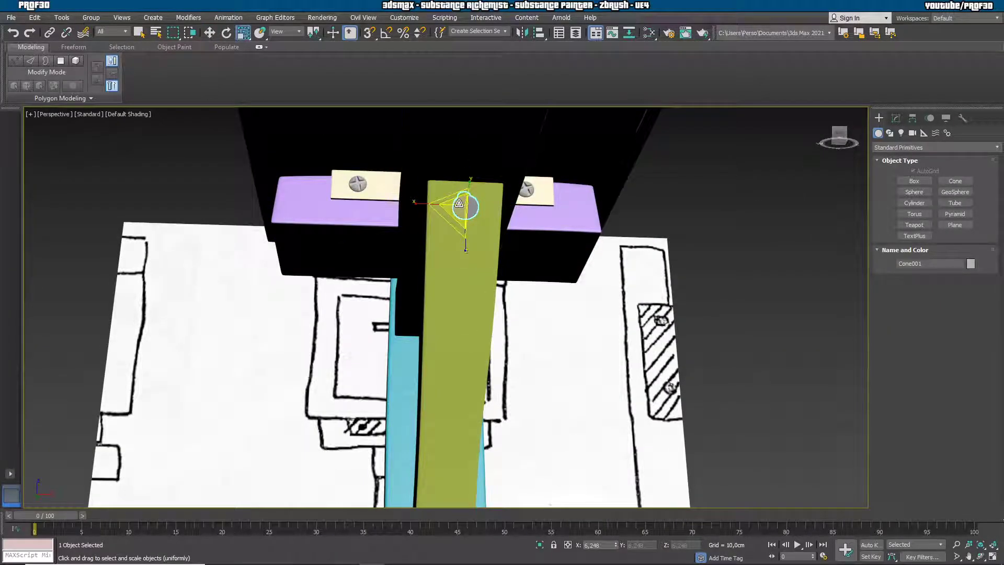
Sink the countersunk screw into the brace until its flat head sits almost flush with the sloped underside
{"action": "left_click", "coordinate": [210, 34]}
{"action": "scroll", "coordinate": [379, 144], "scroll_direction": "up", "scroll_amount": 3}
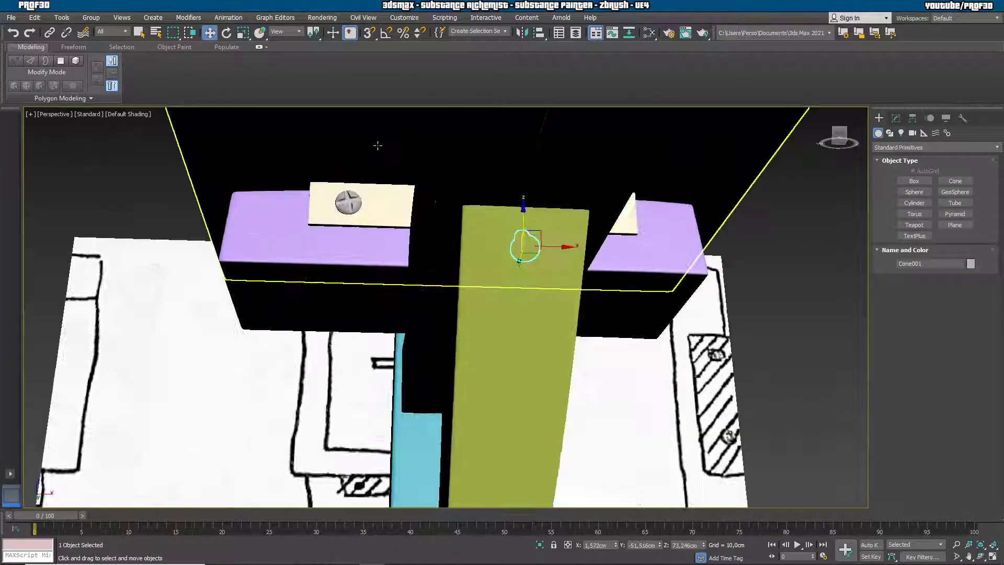
{"action": "middle_click_drag", "start_coordinate": [607, 293], "coordinate": [563, 245]}
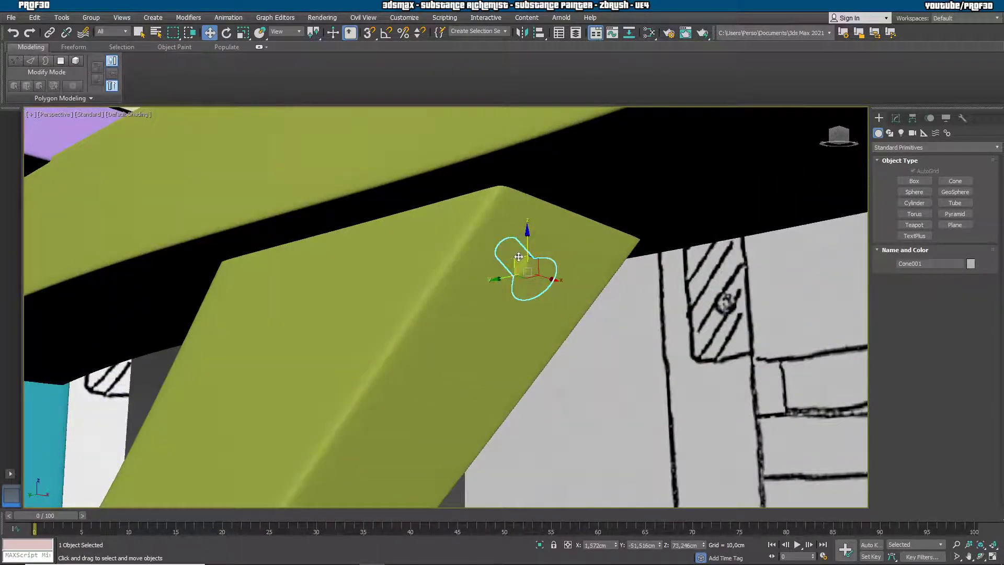
{"action": "left_click_drag", "start_coordinate": [519, 256], "coordinate": [527, 260]}
{"action": "middle_click_drag", "start_coordinate": [527, 260], "coordinate": [609, 288], "text": "alt"}
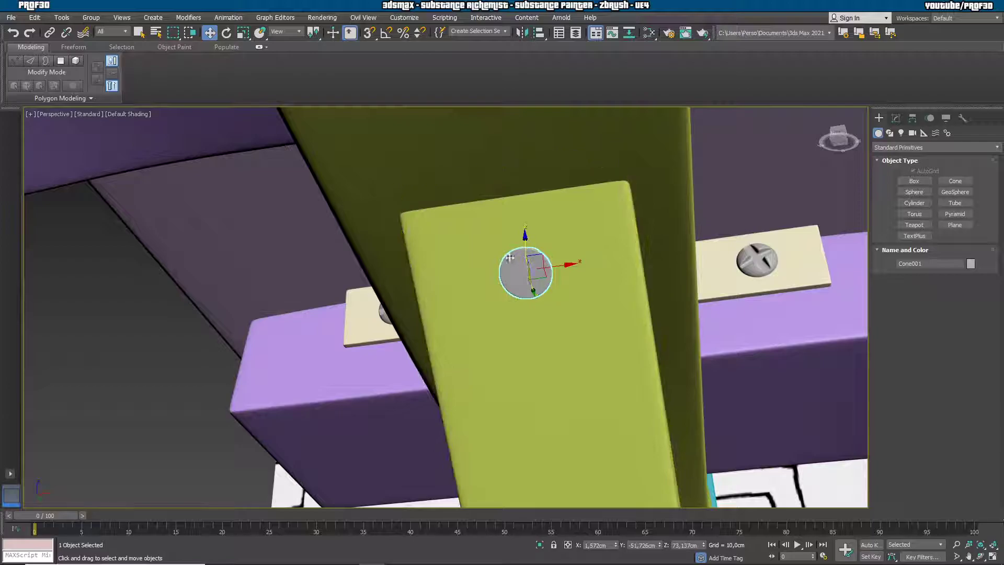
Set the reference coordinate system to Local and shift the countersunk screw along the brace's sloped face
{"action": "left_click", "coordinate": [278, 32]}
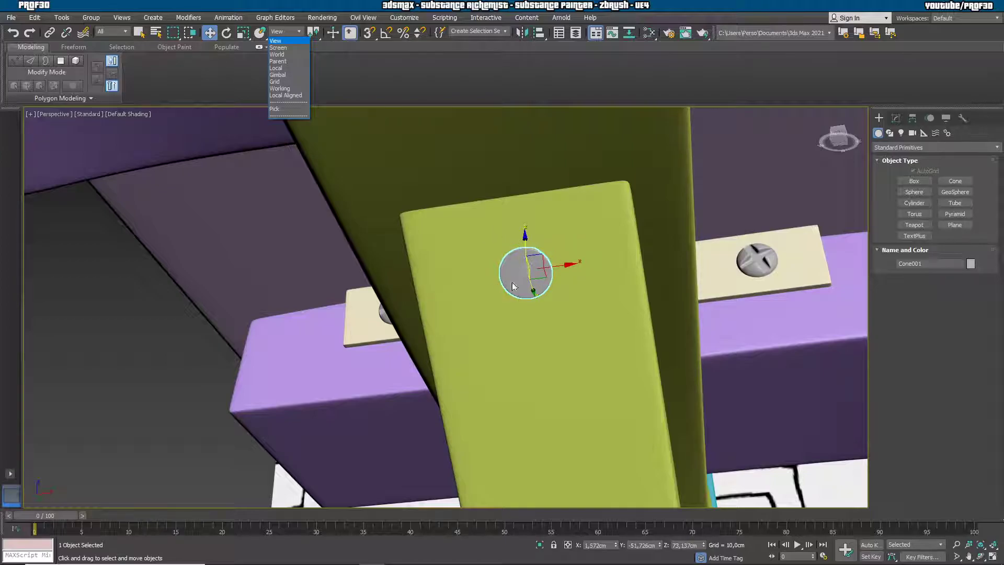
{"action": "left_click", "coordinate": [273, 68]}
{"action": "mouse_move", "coordinate": [643, 391]}
{"action": "middle_mouse_down", "text": "alt"}
{"action": "mouse_move", "coordinate": [690, 403]}
{"action": "mouse_move", "coordinate": [631, 391]}
{"action": "middle_mouse_up", "text": "alt"}
{"action": "mouse_move", "coordinate": [537, 262]}
{"action": "left_mouse_down"}
{"action": "mouse_move", "coordinate": [570, 235]}
{"action": "mouse_move", "coordinate": [545, 269]}
{"action": "left_mouse_up"}
Copy the countersunk screw twice on the brace's face to form a staggered group of three
{"action": "middle_click_drag", "start_coordinate": [588, 329], "coordinate": [650, 302]}
{"action": "mouse_move", "coordinate": [598, 241]}
{"action": "left_mouse_down", "text": "shift"}
{"action": "mouse_move", "coordinate": [542, 321]}
{"action": "mouse_move", "coordinate": [627, 306]}
{"action": "left_mouse_up", "text": "shift"}
{"action": "left_click", "coordinate": [510, 333]}
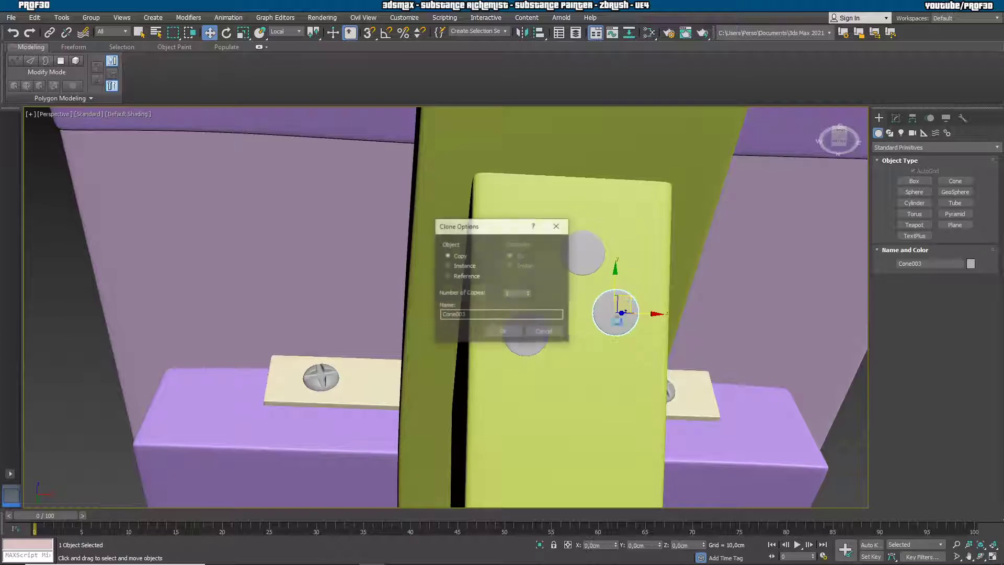
{"action": "left_click", "coordinate": [516, 332]}
Adjust how deeply the two copied countersunk screws sit in the brace
{"action": "middle_click_drag", "start_coordinate": [516, 332], "coordinate": [494, 286], "text": "alt"}
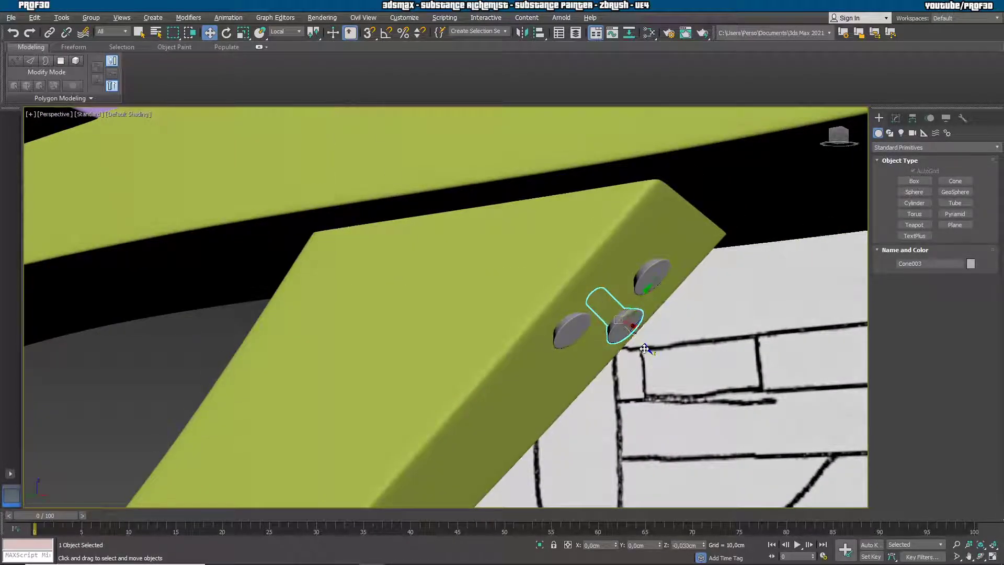
{"action": "left_click", "coordinate": [582, 343]}
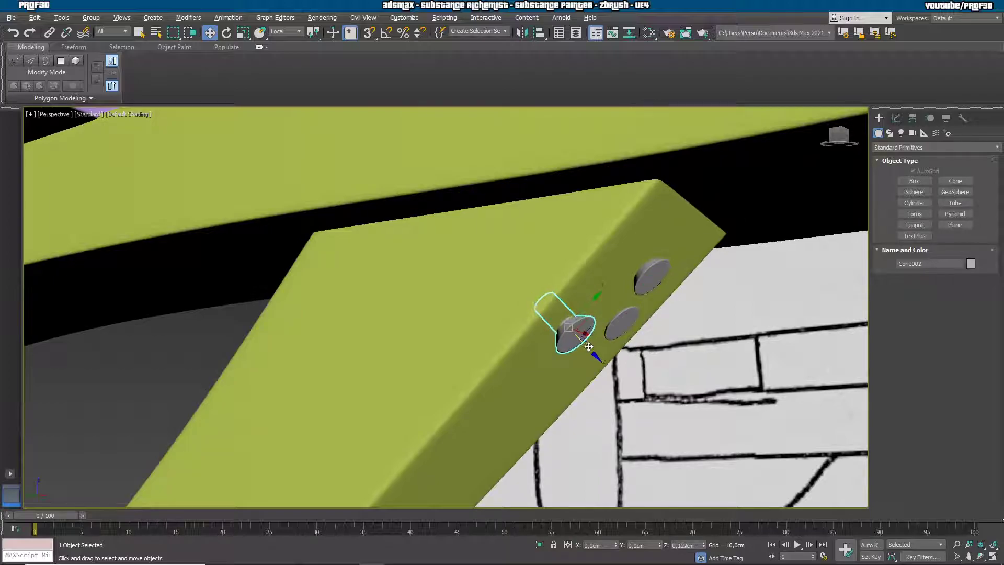
{"action": "middle_click_drag", "start_coordinate": [623, 338], "coordinate": [298, 70], "text": "alt"}
Select all three brace screws, scale them uniformly to about 63% and adjust their depth in the brace
{"action": "key", "text": "r"}
{"action": "left_click", "coordinate": [632, 242], "text": "ctrl"}
{"action": "left_click", "coordinate": [640, 322], "text": "ctrl"}
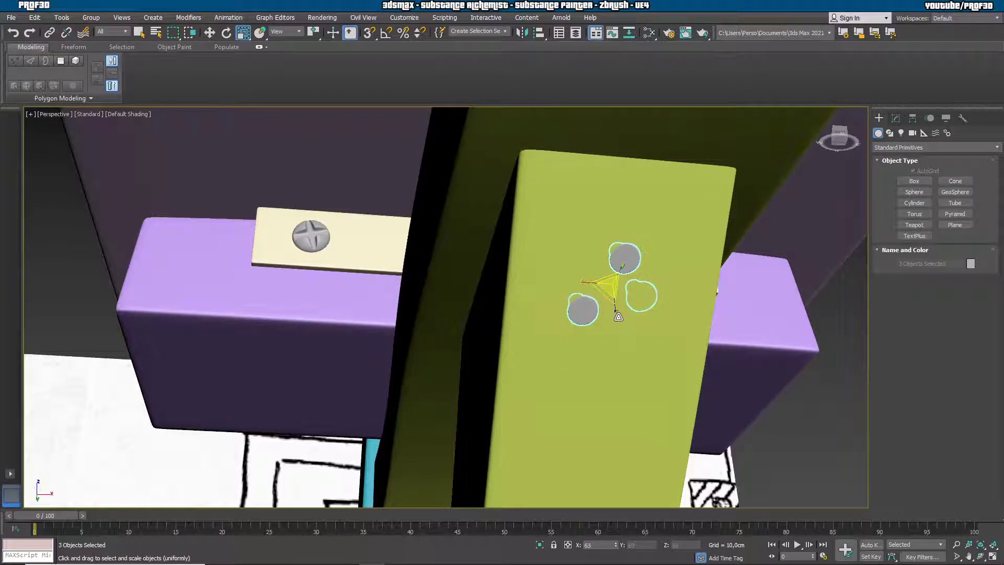
{"action": "key", "text": "w"}
{"action": "middle_click_drag", "start_coordinate": [618, 316], "coordinate": [609, 314], "text": "alt"}
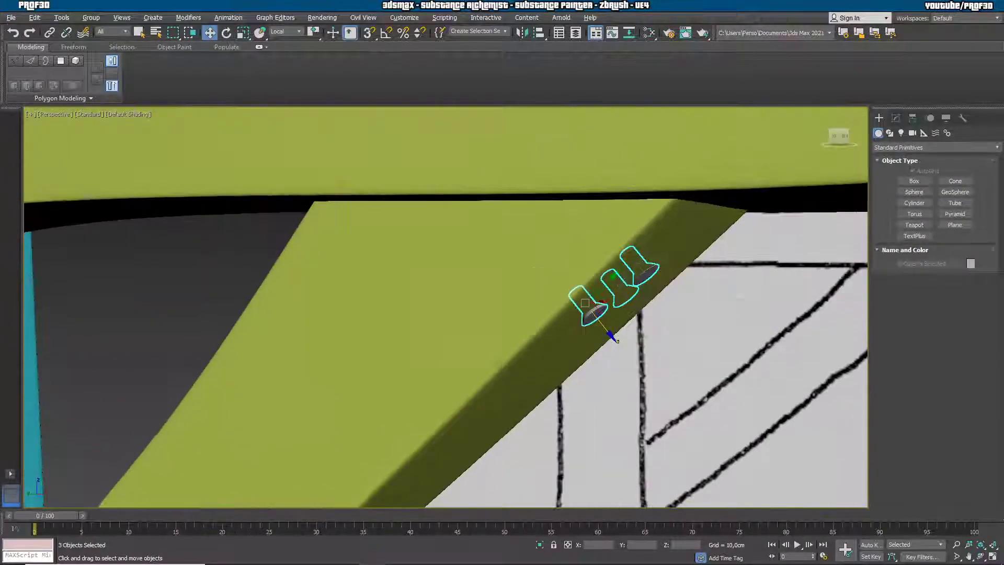
Check the three countersunk screws on the brace from the side and from below
{"action": "middle_click_drag", "start_coordinate": [763, 331], "coordinate": [751, 318], "text": "alt"}
{"action": "left_click", "coordinate": [751, 318]}
{"action": "scroll", "coordinate": [740, 346], "scroll_direction": "down", "scroll_amount": 5}
{"action": "middle_click_drag", "start_coordinate": [739, 379], "coordinate": [746, 348], "text": "alt"}
{"action": "middle_click_drag", "start_coordinate": [746, 348], "coordinate": [630, 255]}
{"action": "scroll", "coordinate": [631, 255], "scroll_direction": "up", "scroll_amount": 5}
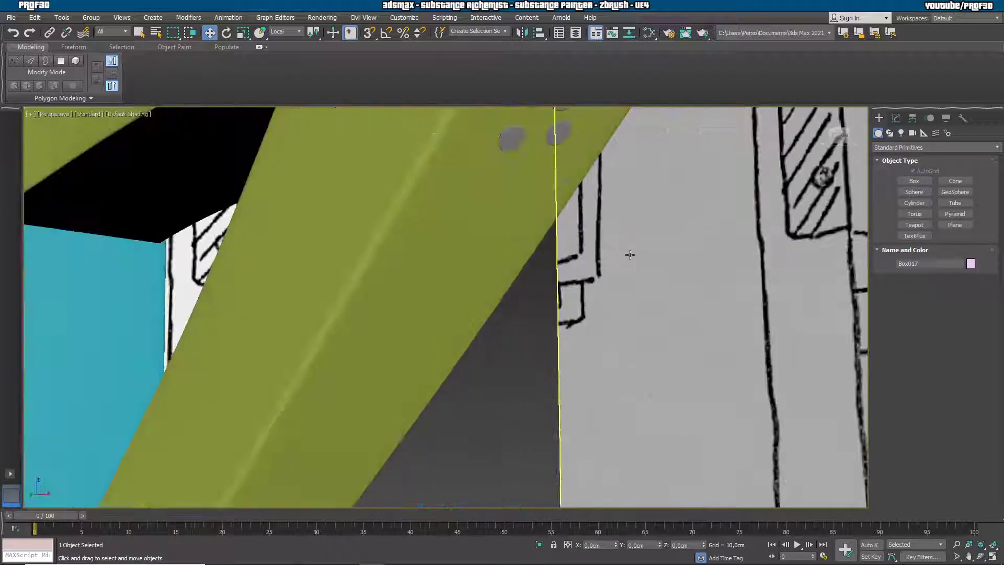
{"action": "scroll", "coordinate": [560, 197], "scroll_direction": "down", "scroll_amount": 3}
{"action": "middle_click_drag", "start_coordinate": [560, 197], "coordinate": [612, 298]}
Copy one countersunk screw from the brace onto the teal post with Select and Place
{"action": "left_click", "coordinate": [575, 233]}
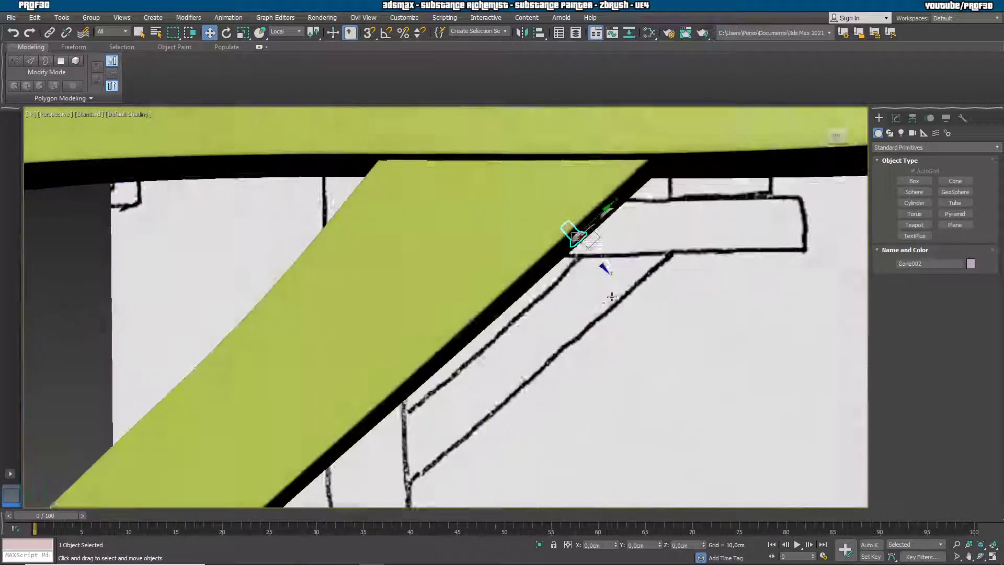
{"action": "scroll", "coordinate": [612, 297], "scroll_direction": "down", "scroll_amount": 5}
{"action": "middle_click_drag", "start_coordinate": [605, 343], "coordinate": [588, 223], "text": "alt"}
{"action": "middle_click_drag", "start_coordinate": [511, 265], "coordinate": [436, 223], "text": "alt"}
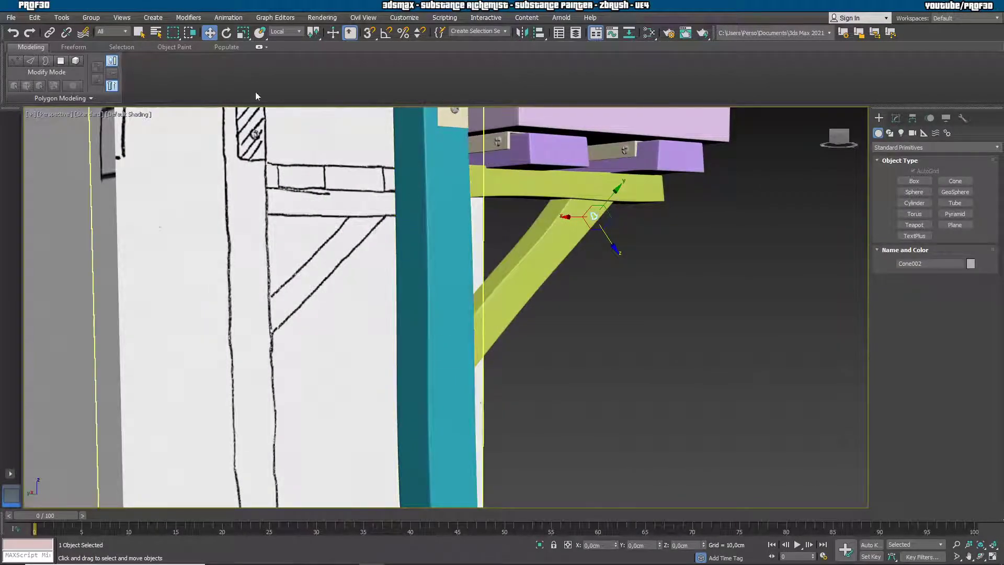
{"action": "left_click", "coordinate": [261, 33]}
{"action": "middle_click_drag", "start_coordinate": [659, 199], "coordinate": [597, 221], "text": "alt"}
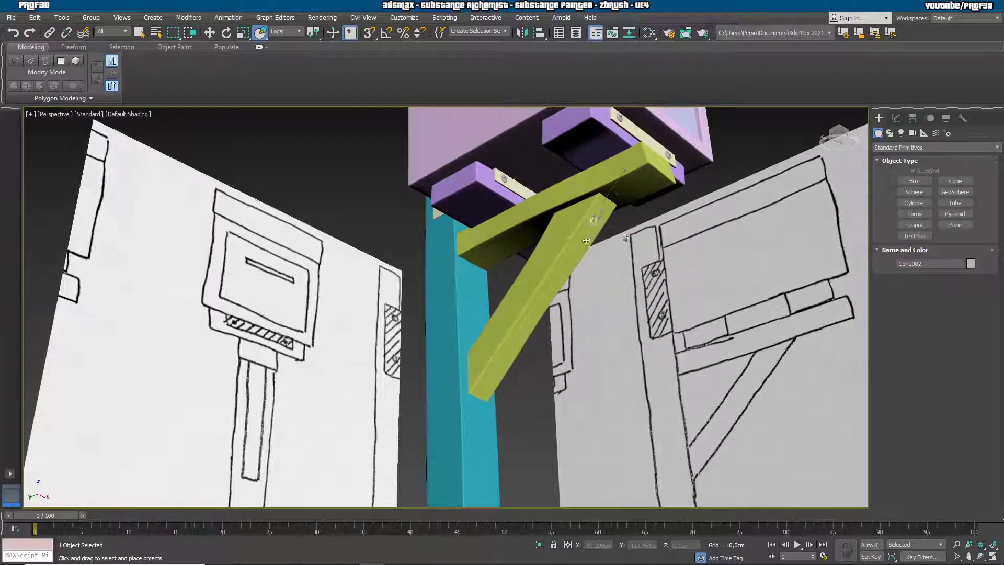
{"action": "left_click_drag", "start_coordinate": [442, 381], "coordinate": [442, 381], "text": "shift"}
{"action": "left_click", "coordinate": [501, 333]}
Place the copied countersunk screw on the post's rear face, opposite the brace
{"action": "middle_click_drag", "start_coordinate": [448, 358], "coordinate": [486, 366], "text": "alt"}
{"action": "scroll", "coordinate": [486, 367], "scroll_direction": "up", "scroll_amount": 5}
{"action": "left_click", "coordinate": [526, 306]}
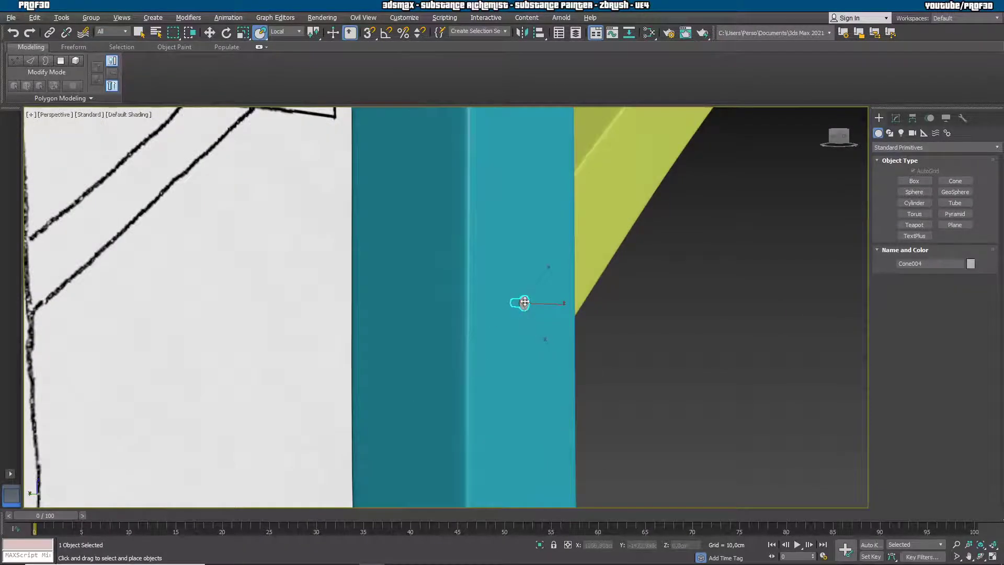
{"action": "left_click_drag", "start_coordinate": [440, 303], "coordinate": [403, 255]}
{"action": "left_click", "coordinate": [243, 33]}
Rotate the countersunk screw on the post's rear face so its flat head faces straight outward
{"action": "middle_click_drag", "start_coordinate": [520, 300], "coordinate": [534, 324], "text": "alt"}
{"action": "left_click", "coordinate": [226, 33]}
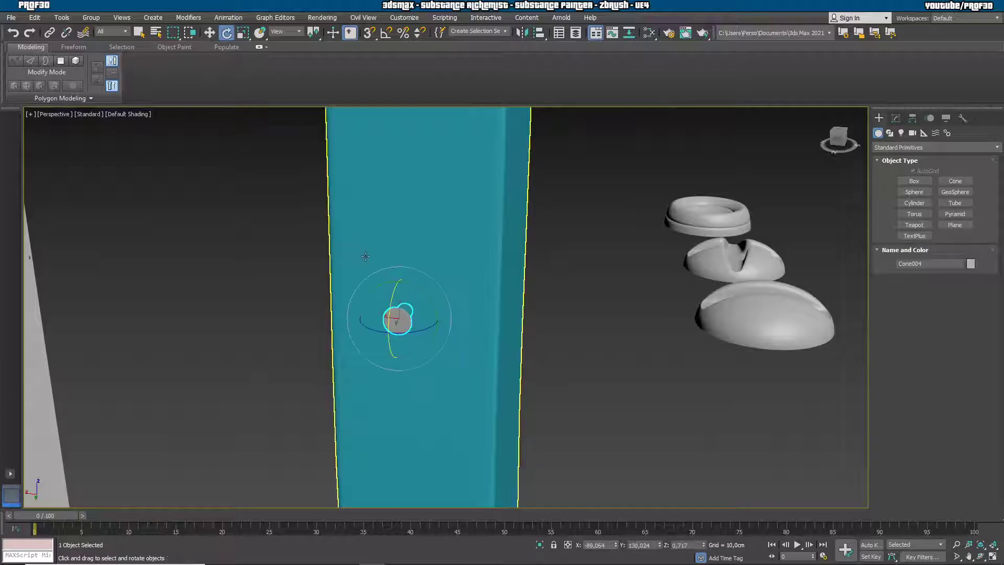
{"action": "left_click_drag", "start_coordinate": [392, 298], "coordinate": [403, 283]}
{"action": "mouse_move", "coordinate": [403, 282]}
{"action": "middle_mouse_down", "text": "alt"}
{"action": "mouse_move", "coordinate": [463, 263]}
{"action": "mouse_move", "coordinate": [392, 296]}
{"action": "middle_mouse_up", "text": "alt"}
{"action": "left_click_drag", "start_coordinate": [388, 293], "coordinate": [383, 295]}
{"action": "middle_click_drag", "start_coordinate": [384, 294], "coordinate": [488, 321], "text": "alt"}
{"action": "middle_click_drag", "start_coordinate": [361, 329], "coordinate": [375, 343], "text": "alt"}
Fine-tune the rotation of the countersunk screw so it sits square to the post's rear face
{"action": "key", "text": "r"}
{"action": "left_click_drag", "start_coordinate": [329, 310], "coordinate": [327, 293]}
{"action": "mouse_move", "coordinate": [333, 304]}
{"action": "middle_mouse_down", "text": "alt"}
{"action": "mouse_move", "coordinate": [469, 289]}
{"action": "mouse_move", "coordinate": [292, 65]}
{"action": "middle_mouse_up", "text": "alt"}
{"action": "left_click", "coordinate": [209, 33]}
{"action": "middle_click_drag", "start_coordinate": [293, 324], "coordinate": [336, 368], "text": "alt"}
{"action": "scroll", "coordinate": [336, 368], "scroll_direction": "up", "scroll_amount": 5}
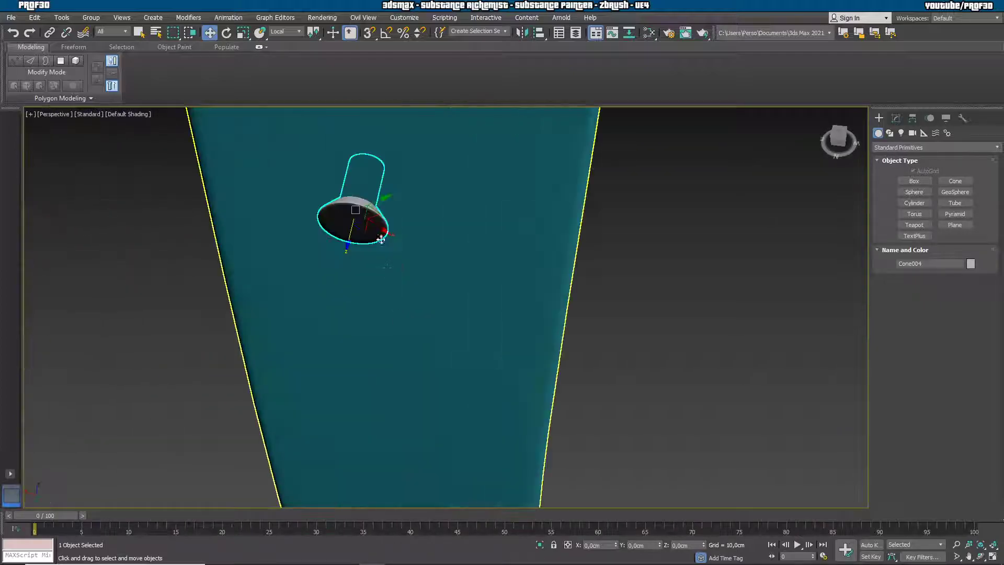
Clone the countersunk screw sideways to form a horizontal pair on the post's rear face
{"action": "mouse_move", "coordinate": [377, 212]}
{"action": "left_mouse_down", "text": "shift"}
{"action": "mouse_move", "coordinate": [451, 182]}
{"action": "mouse_move", "coordinate": [476, 186]}
{"action": "mouse_move", "coordinate": [494, 214]}
{"action": "left_mouse_up", "text": "shift"}
{"action": "left_click", "coordinate": [496, 330]}
{"action": "left_click", "coordinate": [227, 33]}
{"action": "middle_click_drag", "start_coordinate": [495, 215], "coordinate": [596, 260], "text": "alt"}
{"action": "scroll", "coordinate": [596, 260], "scroll_direction": "down", "scroll_amount": 2}
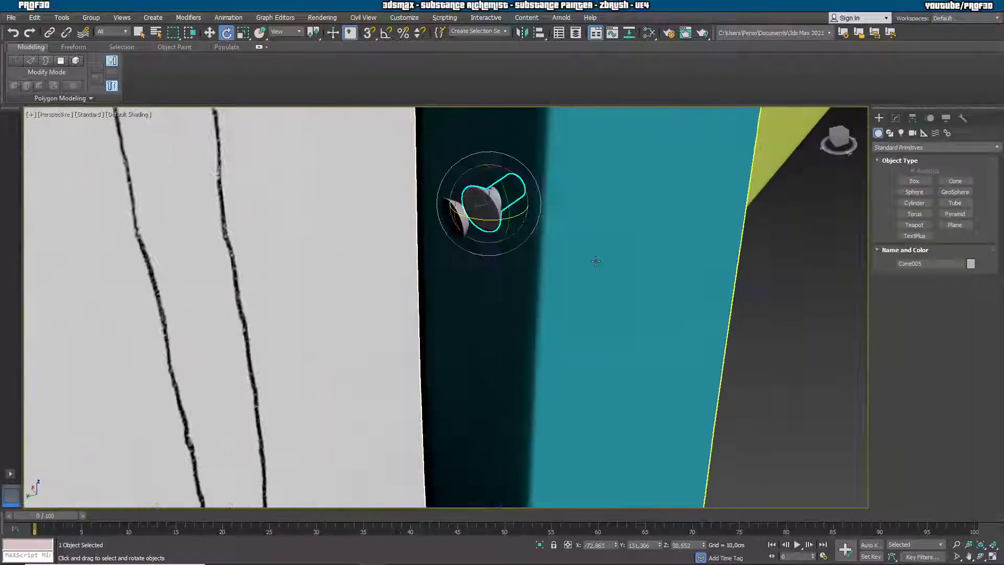
Clone one screw of the pair higher up the post's rear face with Select and Place
{"action": "scroll", "coordinate": [700, 250], "scroll_direction": "down", "scroll_amount": 3}
{"action": "middle_click_drag", "start_coordinate": [699, 250], "coordinate": [637, 308], "text": "alt"}
{"action": "key", "text": "w"}
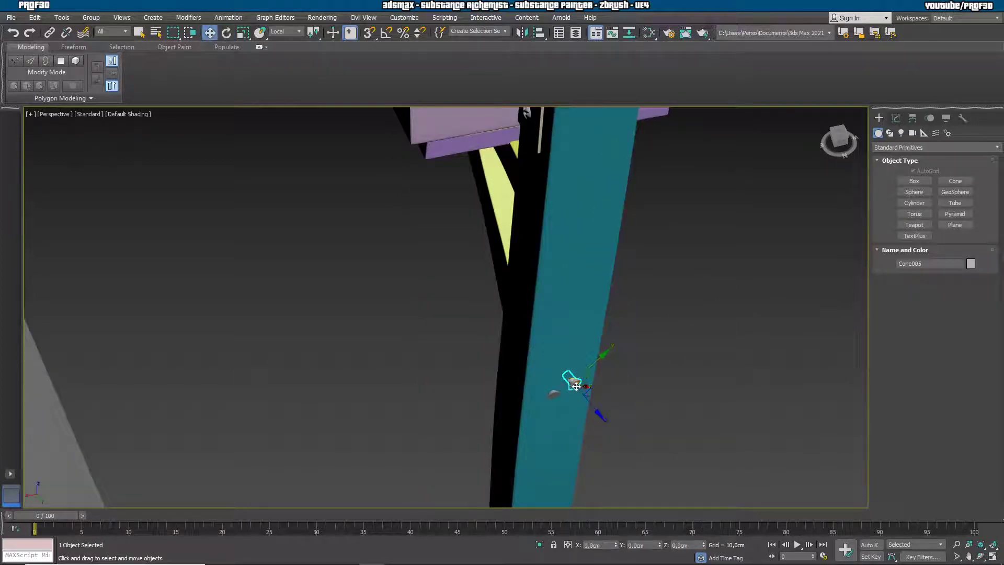
{"action": "middle_click_drag", "start_coordinate": [631, 377], "coordinate": [599, 387], "text": "alt"}
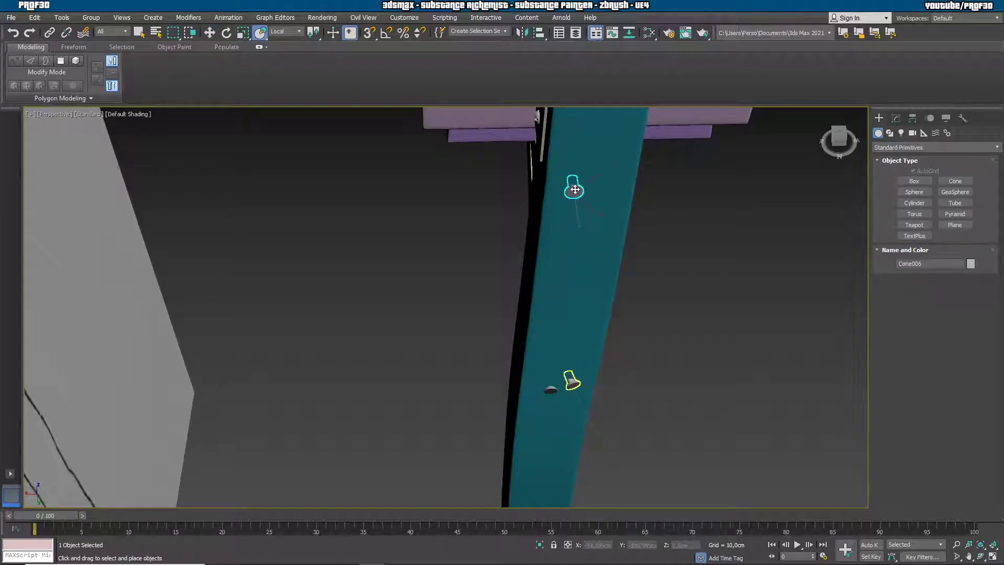
{"action": "left_click_drag", "start_coordinate": [586, 199], "coordinate": [584, 198], "text": "shift"}
{"action": "left_click", "coordinate": [508, 332]}
Check the upper screw's seating from several sides and nudge it into position on the post's rear face
{"action": "middle_click_drag", "start_coordinate": [636, 308], "coordinate": [544, 300], "text": "alt"}
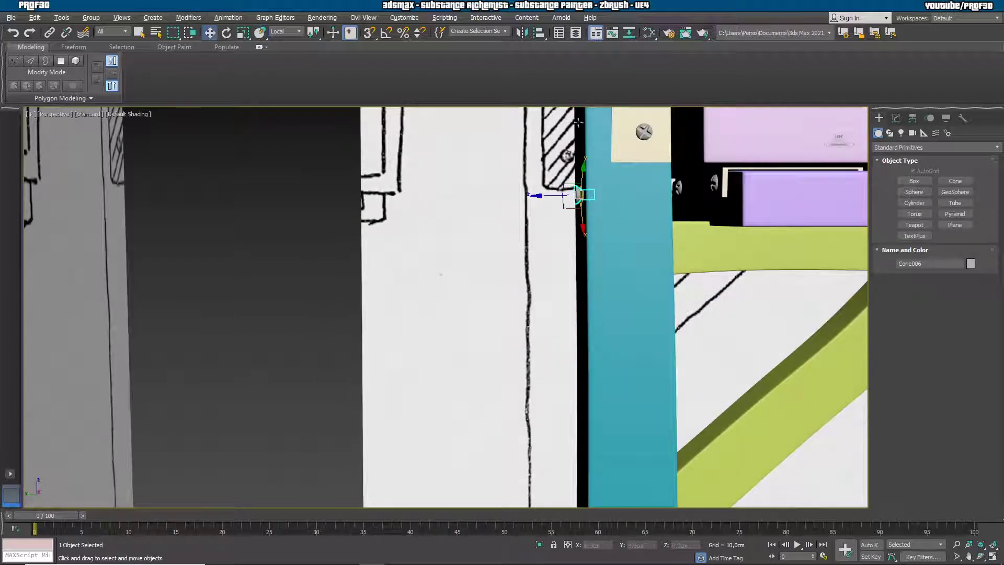
{"action": "middle_click_drag", "start_coordinate": [601, 212], "coordinate": [641, 221], "text": "alt"}
{"action": "middle_click_drag", "start_coordinate": [683, 193], "coordinate": [693, 219], "text": "alt"}
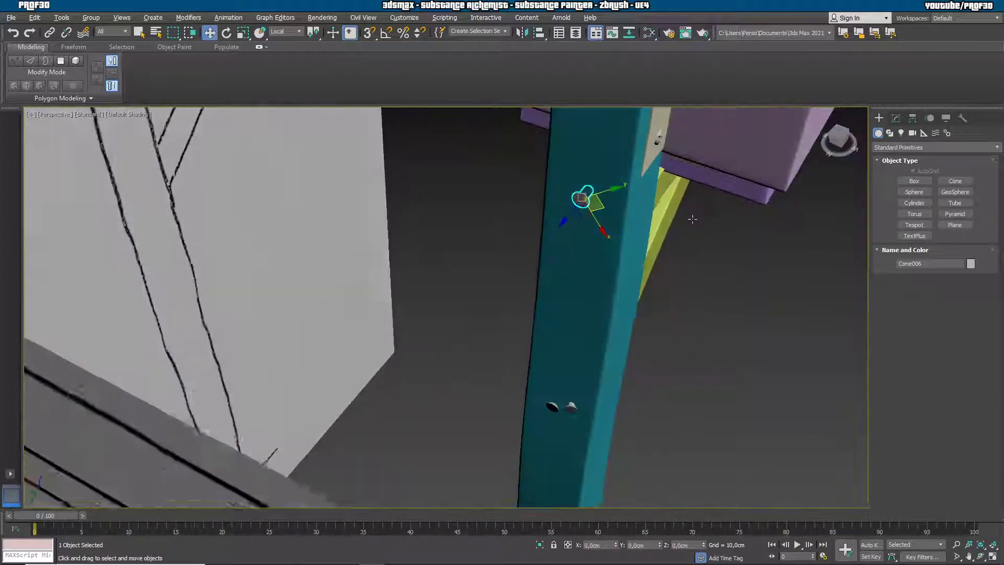
{"action": "left_click_drag", "start_coordinate": [601, 208], "coordinate": [603, 209]}
{"action": "middle_click_drag", "start_coordinate": [648, 239], "coordinate": [635, 289], "text": "alt"}
Clone the upper screw sideways to form a second horizontal pair on the post's rear face
{"action": "scroll", "coordinate": [635, 289], "scroll_direction": "up", "scroll_amount": 5}
{"action": "mouse_move", "coordinate": [517, 214]}
{"action": "left_mouse_down", "text": "shift"}
{"action": "mouse_move", "coordinate": [635, 203]}
{"action": "mouse_move", "coordinate": [615, 212]}
{"action": "left_mouse_up", "text": "shift"}
{"action": "left_click", "coordinate": [508, 329]}
{"action": "key", "text": "e"}
{"action": "middle_click_drag", "start_coordinate": [782, 262], "coordinate": [469, 246], "text": "alt"}
Delete the two reference sketch planes around the mailbox
{"action": "left_click", "coordinate": [506, 179]}
{"action": "key", "text": "Delete"}
{"action": "left_click", "coordinate": [387, 296]}
{"action": "key", "text": "Delete"}
Select the post, the horizontal arm and the diagonal brace and set their object color to orange-brown
{"action": "middle_click_drag", "start_coordinate": [454, 277], "coordinate": [610, 361], "text": "alt"}
{"action": "scroll", "coordinate": [506, 323], "scroll_direction": "up", "scroll_amount": 2}
{"action": "middle_click_drag", "start_coordinate": [507, 323], "coordinate": [478, 382], "text": "alt"}
{"action": "left_click", "coordinate": [447, 301]}
{"action": "left_click", "coordinate": [503, 335], "text": "ctrl"}
{"action": "left_click", "coordinate": [481, 316], "text": "ctrl"}
{"action": "middle_click_drag", "start_coordinate": [569, 359], "coordinate": [549, 348], "text": "alt"}
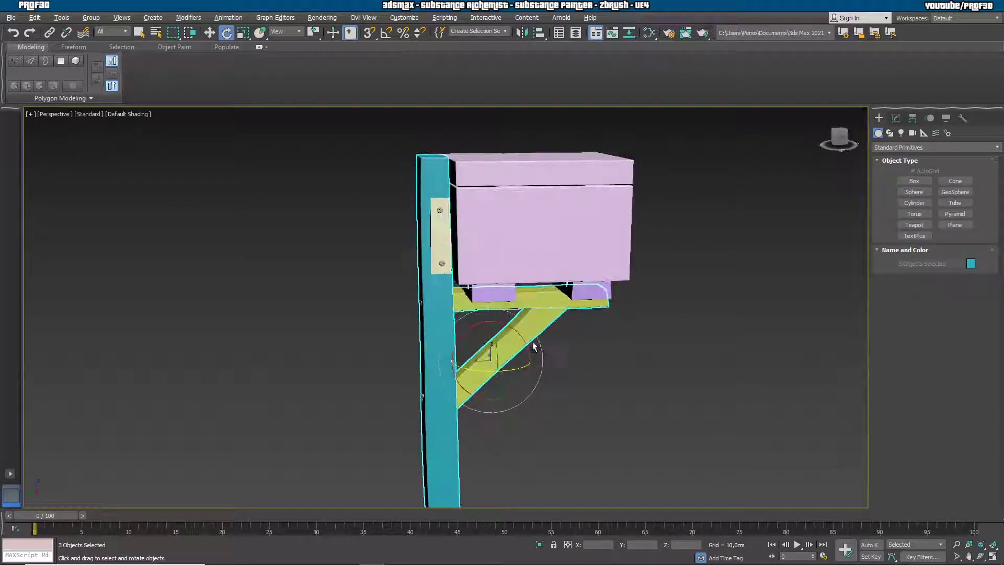
{"action": "left_click", "coordinate": [971, 263]}
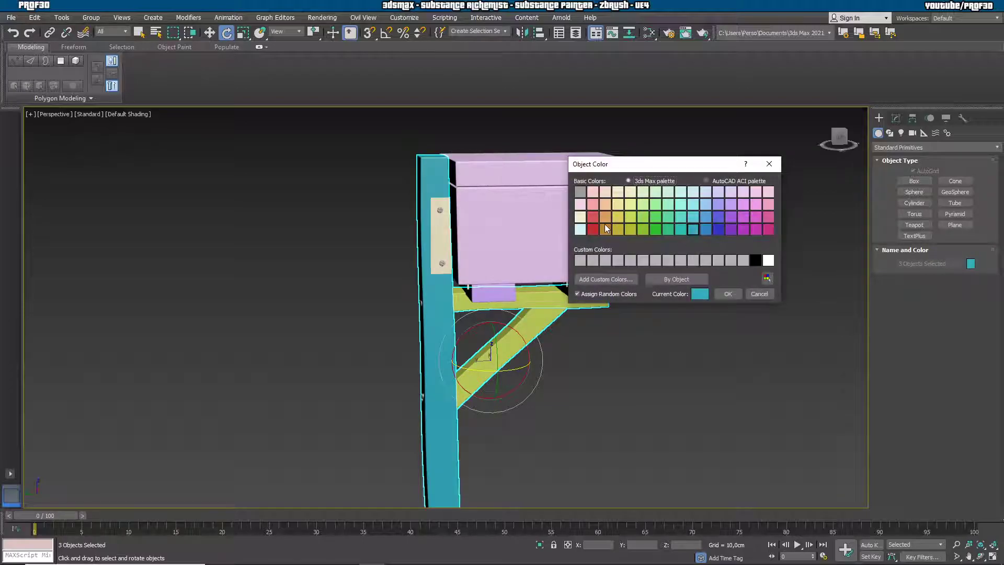
{"action": "left_click", "coordinate": [735, 297]}
{"action": "left_click", "coordinate": [691, 339]}
Give the two purple support blocks under the box the same orange-brown object color
{"action": "left_click", "coordinate": [596, 291]}
{"action": "left_click", "coordinate": [501, 293], "text": "ctrl"}
{"action": "left_click", "coordinate": [971, 264]}
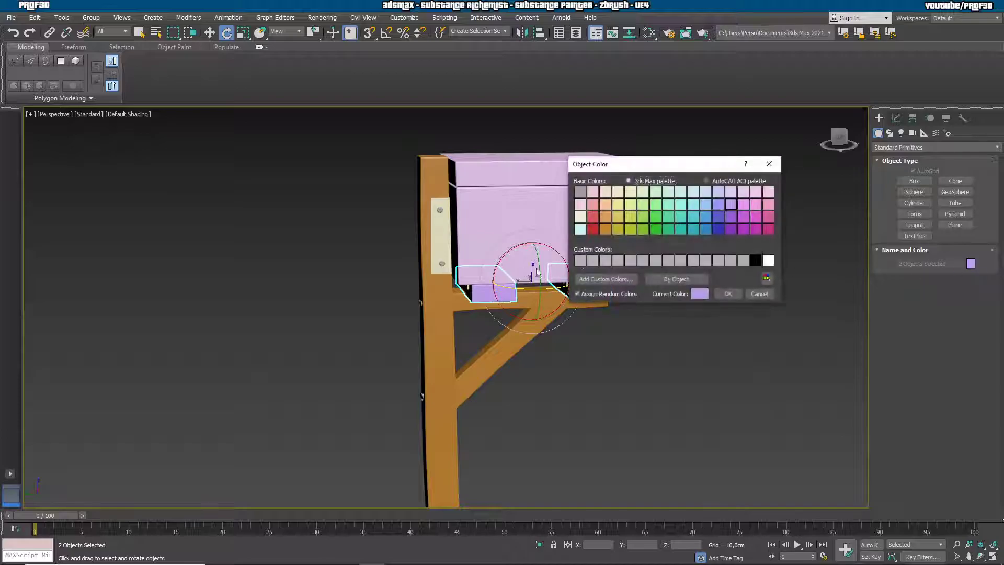
{"action": "left_click", "coordinate": [610, 231]}
{"action": "left_click", "coordinate": [727, 293]}
Select the mailbox body, door, handle and metal plates together and set their object color to gray
{"action": "middle_click_drag", "start_coordinate": [722, 314], "coordinate": [606, 372], "text": "alt"}
{"action": "left_click", "coordinate": [607, 233]}
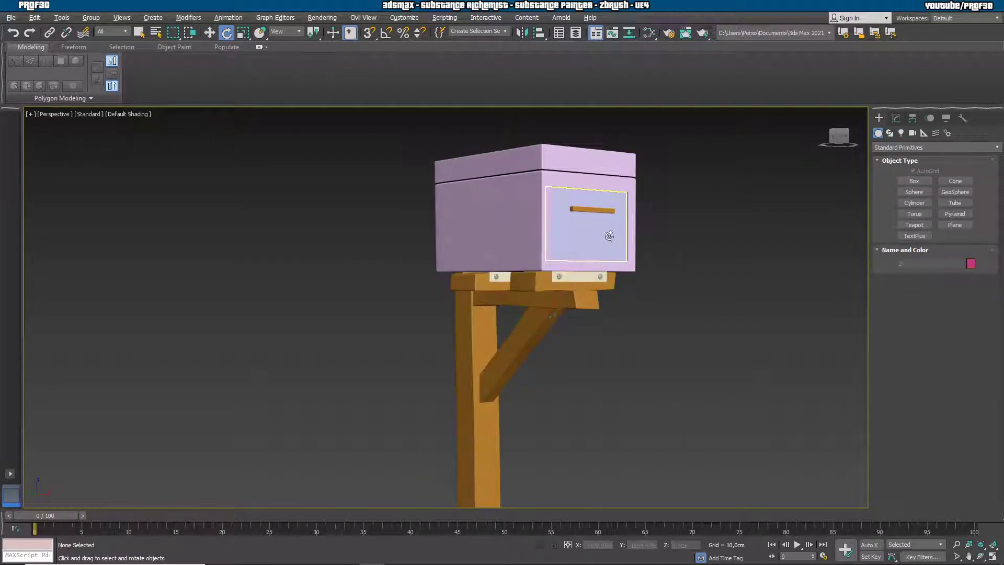
{"action": "left_click", "coordinate": [582, 278], "text": "ctrl"}
{"action": "left_click", "coordinate": [499, 279], "text": "ctrl"}
{"action": "left_click", "coordinate": [504, 226], "text": "ctrl"}
{"action": "left_click", "coordinate": [587, 208], "text": "ctrl"}
{"action": "middle_click_drag", "start_coordinate": [495, 217], "coordinate": [529, 233], "text": "alt"}
{"action": "left_click", "coordinate": [444, 245], "text": "ctrl"}
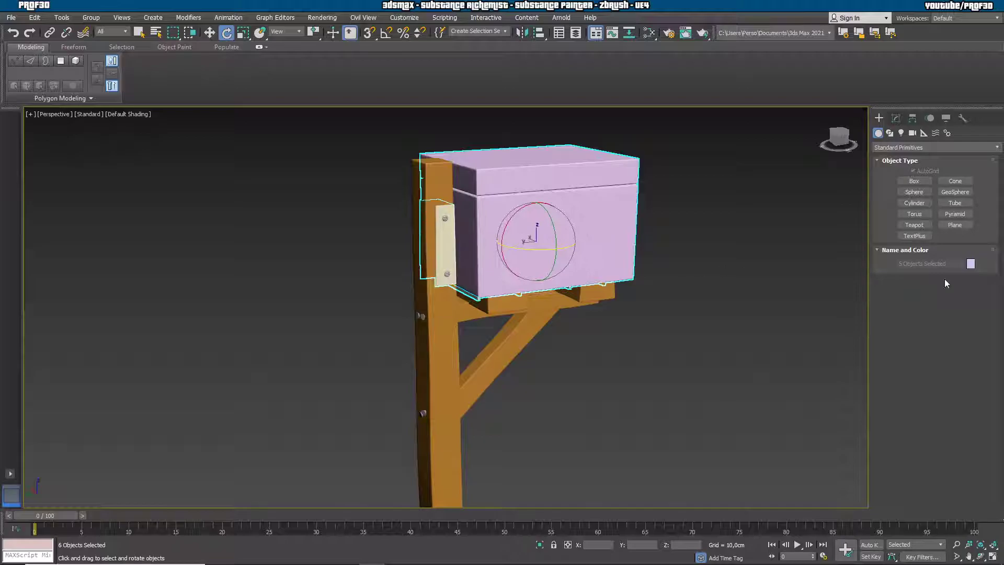
{"action": "left_click", "coordinate": [971, 264]}
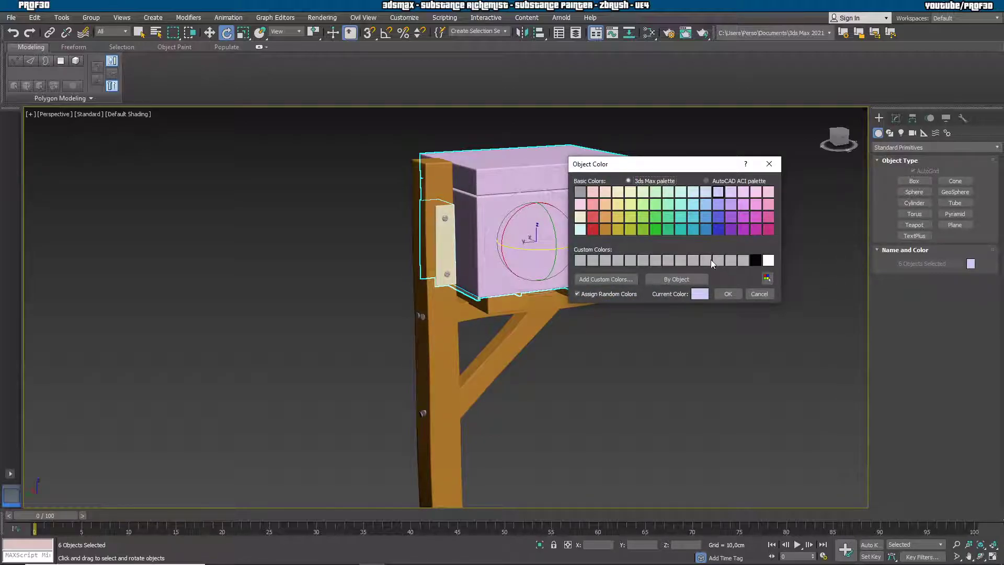
{"action": "left_click", "coordinate": [581, 191]}
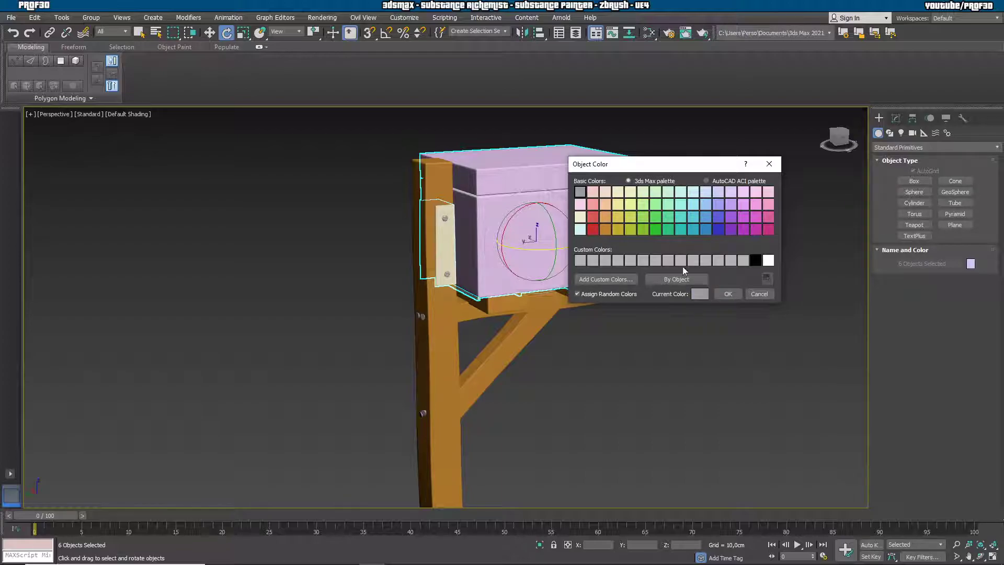
{"action": "left_click", "coordinate": [728, 294]}
{"action": "middle_click_drag", "start_coordinate": [711, 338], "coordinate": [650, 332], "text": "alt"}
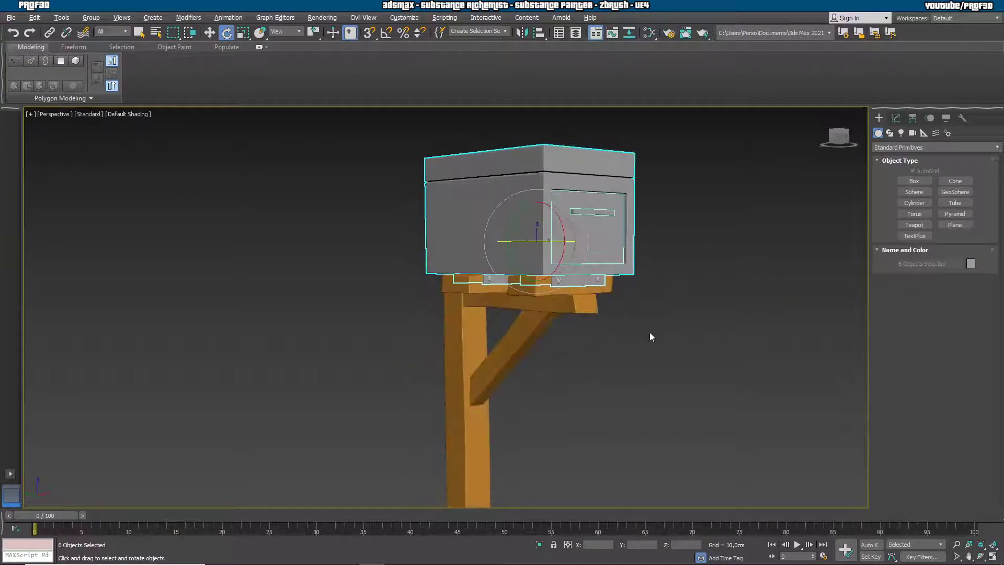
{"action": "left_click", "coordinate": [650, 332]}
Select the mailbox body and its front door and set their object color to light red
{"action": "scroll", "coordinate": [573, 291], "scroll_direction": "up", "scroll_amount": 10}
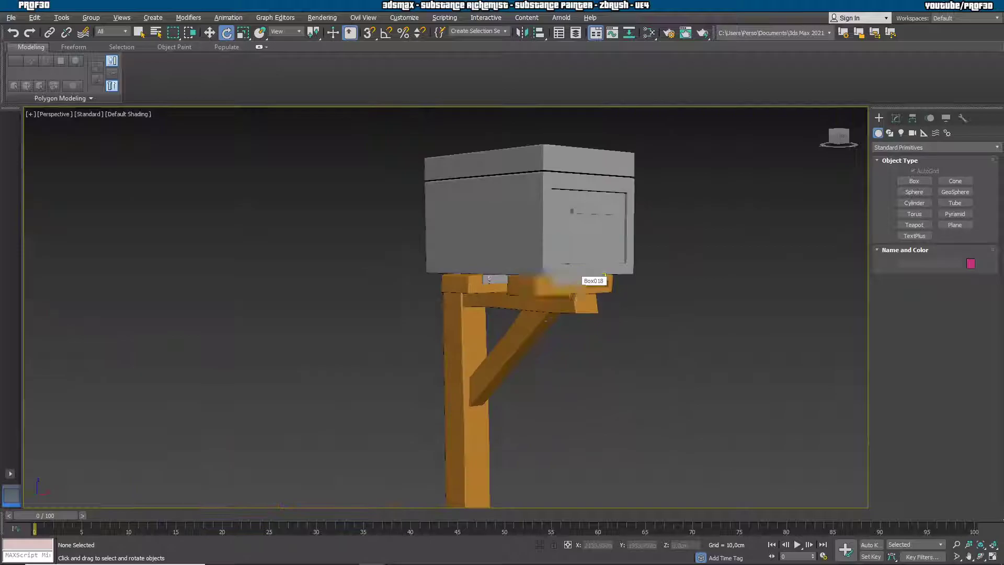
{"action": "mouse_move", "coordinate": [573, 297]}
{"action": "middle_mouse_down", "text": "alt"}
{"action": "mouse_move", "coordinate": [597, 305]}
{"action": "mouse_move", "coordinate": [565, 295]}
{"action": "middle_mouse_up", "text": "alt"}
{"action": "scroll", "coordinate": [558, 296], "scroll_direction": "up", "scroll_amount": 3}
{"action": "left_click", "coordinate": [547, 292]}
{"action": "mouse_move", "coordinate": [565, 329]}
{"action": "middle_mouse_down", "text": "alt"}
{"action": "mouse_move", "coordinate": [544, 262]}
{"action": "mouse_move", "coordinate": [560, 272]}
{"action": "mouse_move", "coordinate": [564, 324]}
{"action": "mouse_move", "coordinate": [566, 281]}
{"action": "mouse_move", "coordinate": [581, 323]}
{"action": "mouse_move", "coordinate": [576, 272]}
{"action": "mouse_move", "coordinate": [639, 243]}
{"action": "mouse_move", "coordinate": [696, 281]}
{"action": "mouse_move", "coordinate": [683, 322]}
{"action": "mouse_move", "coordinate": [625, 265]}
{"action": "mouse_move", "coordinate": [574, 271]}
{"action": "mouse_move", "coordinate": [582, 302]}
{"action": "mouse_move", "coordinate": [559, 319]}
{"action": "mouse_move", "coordinate": [578, 316]}
{"action": "middle_mouse_up", "text": "alt"}
{"action": "scroll", "coordinate": [580, 323], "scroll_direction": "down", "scroll_amount": 2}
{"action": "scroll", "coordinate": [582, 302], "scroll_direction": "down", "scroll_amount": 3}
{"action": "scroll", "coordinate": [573, 272], "scroll_direction": "up", "scroll_amount": 3}
{"action": "middle_click_drag", "start_coordinate": [574, 254], "coordinate": [607, 316]}
{"action": "left_click", "coordinate": [479, 303], "text": "ctrl"}
{"action": "left_click", "coordinate": [971, 264]}
{"action": "left_click", "coordinate": [593, 217]}
{"action": "left_click", "coordinate": [735, 295]}
{"action": "mouse_move", "coordinate": [667, 377]}
{"action": "middle_mouse_down", "text": "alt"}
{"action": "mouse_move", "coordinate": [587, 334]}
{"action": "mouse_move", "coordinate": [670, 368]}
{"action": "mouse_move", "coordinate": [672, 391]}
{"action": "middle_mouse_up", "text": "alt"}
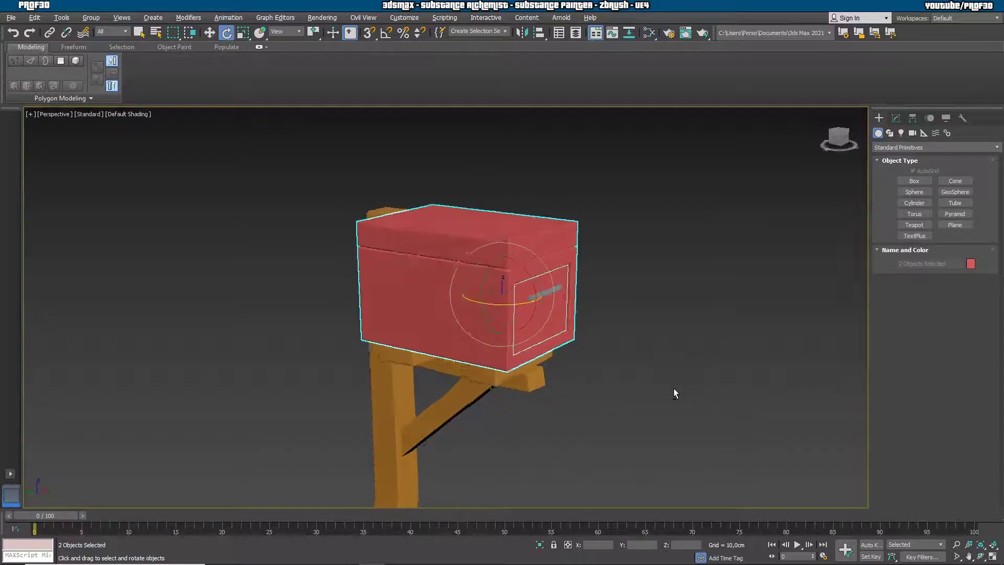
{"action": "left_click", "coordinate": [972, 265]}
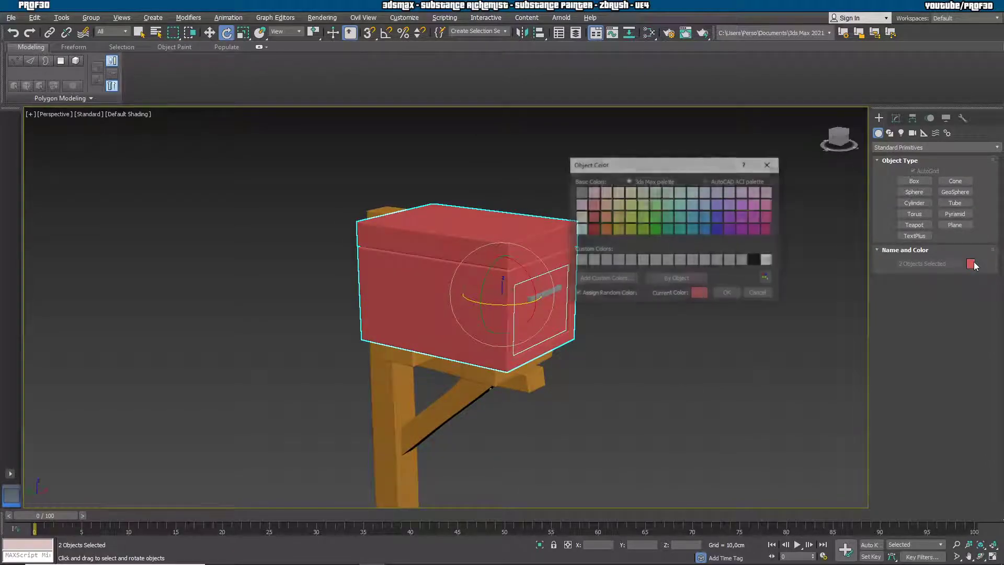
{"action": "left_click", "coordinate": [737, 294]}
{"action": "left_click", "coordinate": [698, 322]}
Examine the recolored mailbox from several sides, including its post, brace and plates
{"action": "middle_click_drag", "start_coordinate": [636, 383], "coordinate": [632, 387]}
{"action": "scroll", "coordinate": [602, 377], "scroll_direction": "down", "scroll_amount": 3}
{"action": "middle_click_drag", "start_coordinate": [576, 365], "coordinate": [540, 336], "text": "alt"}
{"action": "left_click", "coordinate": [442, 313]}
{"action": "scroll", "coordinate": [392, 280], "scroll_direction": "up", "scroll_amount": 5}
{"action": "middle_click_drag", "start_coordinate": [482, 393], "coordinate": [605, 346], "text": "alt"}
{"action": "scroll", "coordinate": [549, 323], "scroll_direction": "down", "scroll_amount": 3}
{"action": "left_click", "coordinate": [586, 306]}
Select the three loose screw models beside the mailbox and bring the mailbox back into view
{"action": "scroll", "coordinate": [624, 279], "scroll_direction": "down", "scroll_amount": 3}
{"action": "scroll", "coordinate": [605, 346], "scroll_direction": "down", "scroll_amount": 3}
{"action": "mouse_move", "coordinate": [620, 240]}
{"action": "middle_mouse_down"}
{"action": "mouse_move", "coordinate": [599, 262]}
{"action": "mouse_move", "coordinate": [603, 202]}
{"action": "mouse_move", "coordinate": [647, 250]}
{"action": "mouse_move", "coordinate": [657, 234]}
{"action": "mouse_move", "coordinate": [636, 240]}
{"action": "middle_mouse_up"}
{"action": "scroll", "coordinate": [660, 258], "scroll_direction": "down", "scroll_amount": 3}
{"action": "middle_click_drag", "start_coordinate": [665, 293], "coordinate": [637, 258]}
{"action": "left_click_drag", "start_coordinate": [537, 271], "coordinate": [731, 418]}
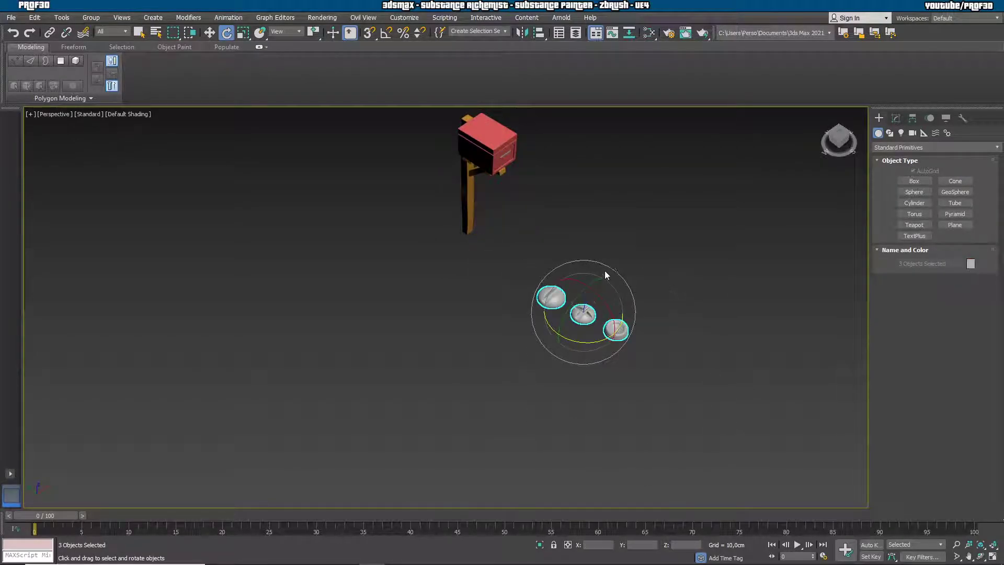
{"action": "scroll", "coordinate": [595, 246], "scroll_direction": "up", "scroll_amount": 5}
{"action": "middle_click_drag", "start_coordinate": [594, 265], "coordinate": [587, 305]}
{"action": "scroll", "coordinate": [601, 340], "scroll_direction": "up", "scroll_amount": 6}
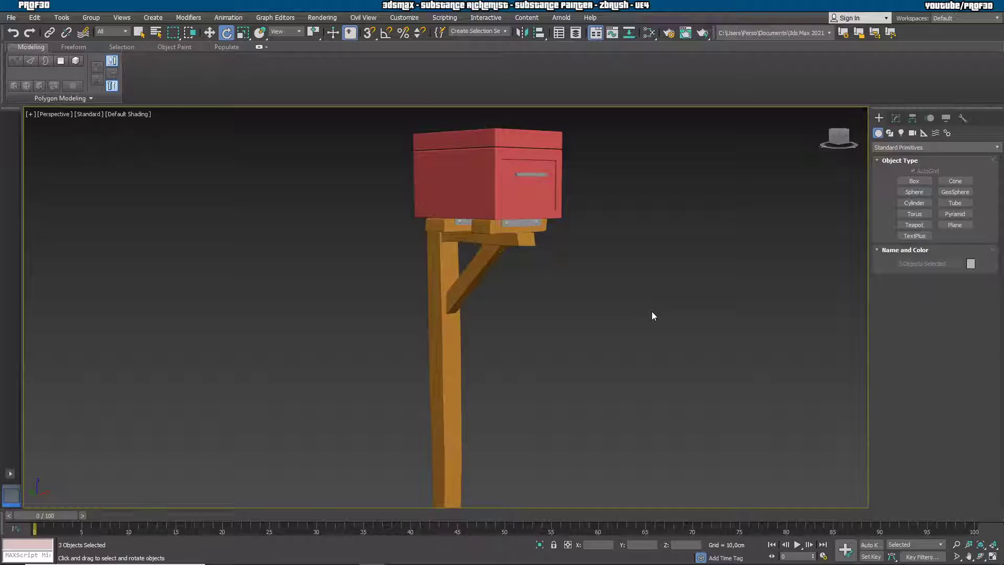
Set the front door's object color to a darker, more saturated red
{"action": "left_click", "coordinate": [523, 197]}
{"action": "left_click", "coordinate": [970, 265]}
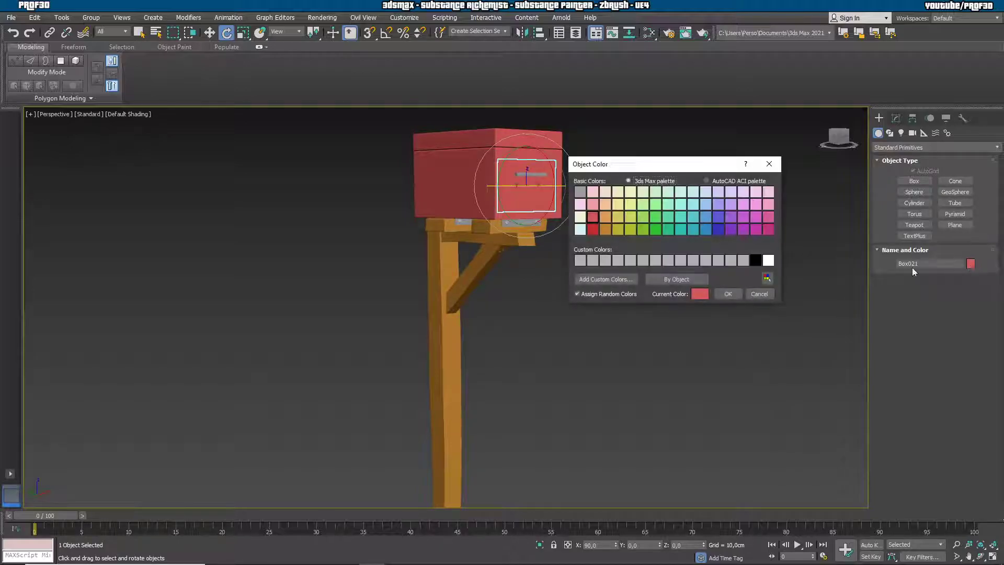
{"action": "left_click", "coordinate": [593, 230]}
{"action": "left_click", "coordinate": [722, 295]}
{"action": "left_click", "coordinate": [713, 337]}
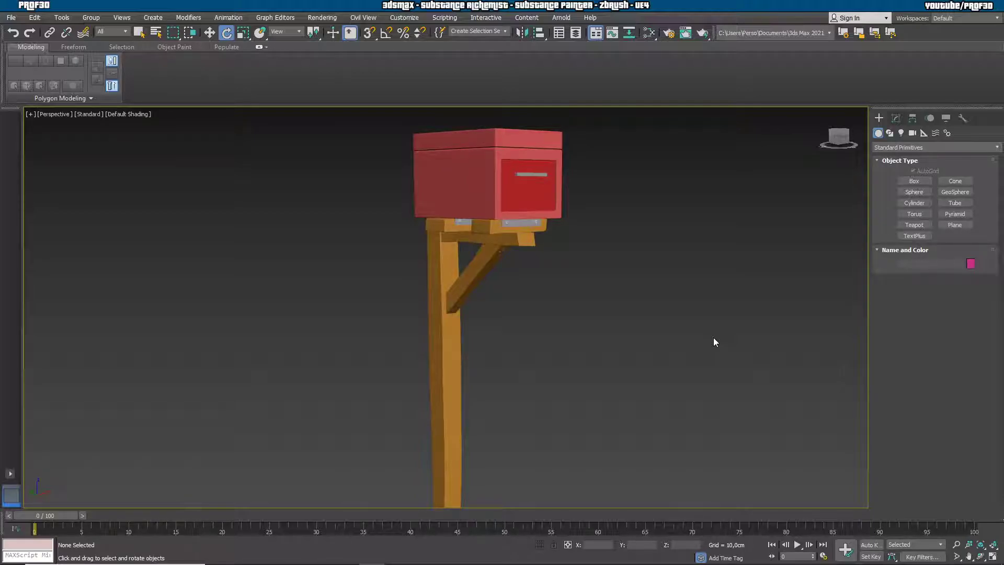
Show the scene's polygon statistics, examine the mesh density with edged faces, and return to plain shading to view the whole mailbox
{"action": "key", "text": "7"}
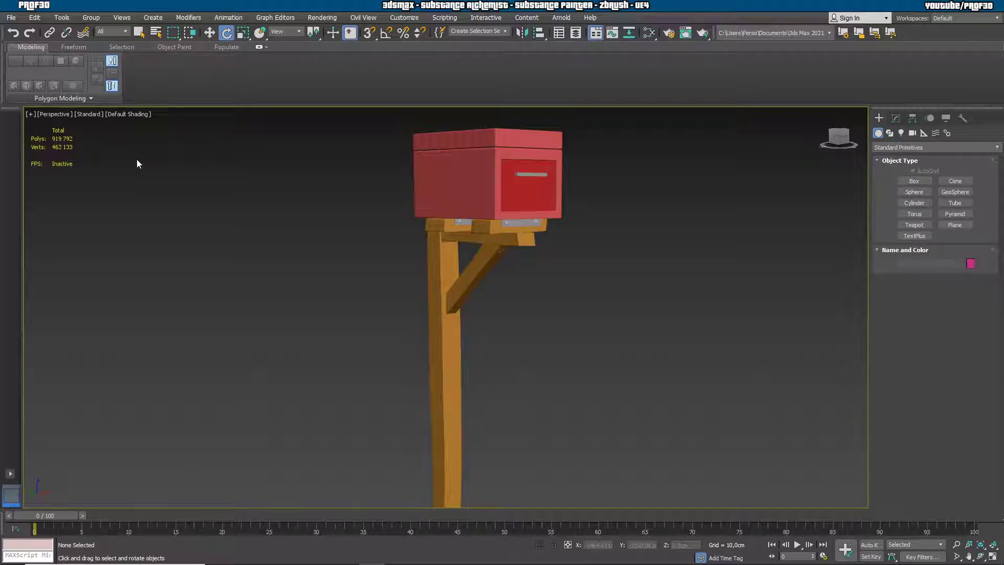
{"action": "key", "text": "F4"}
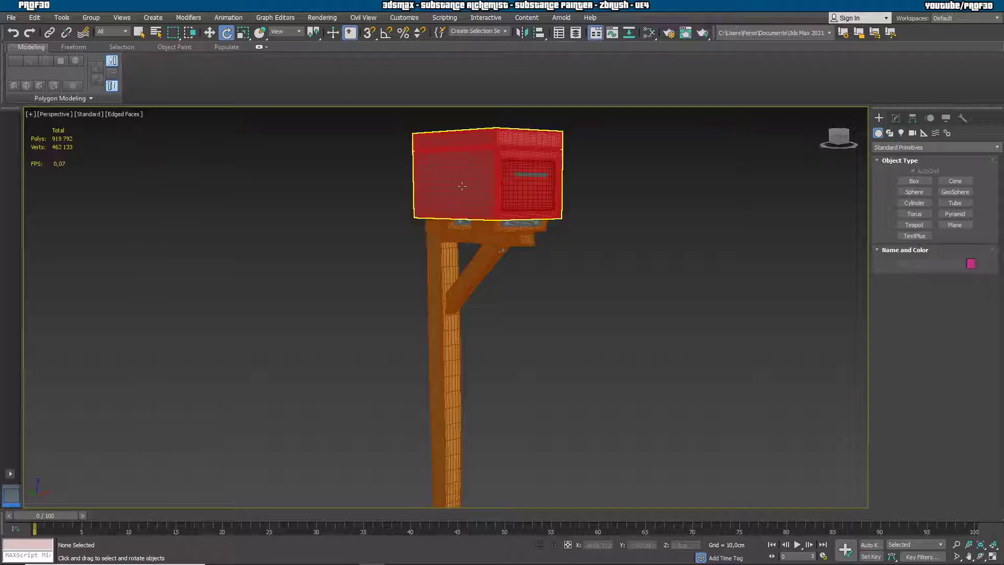
{"action": "scroll", "coordinate": [498, 176], "scroll_direction": "up", "scroll_amount": 5}
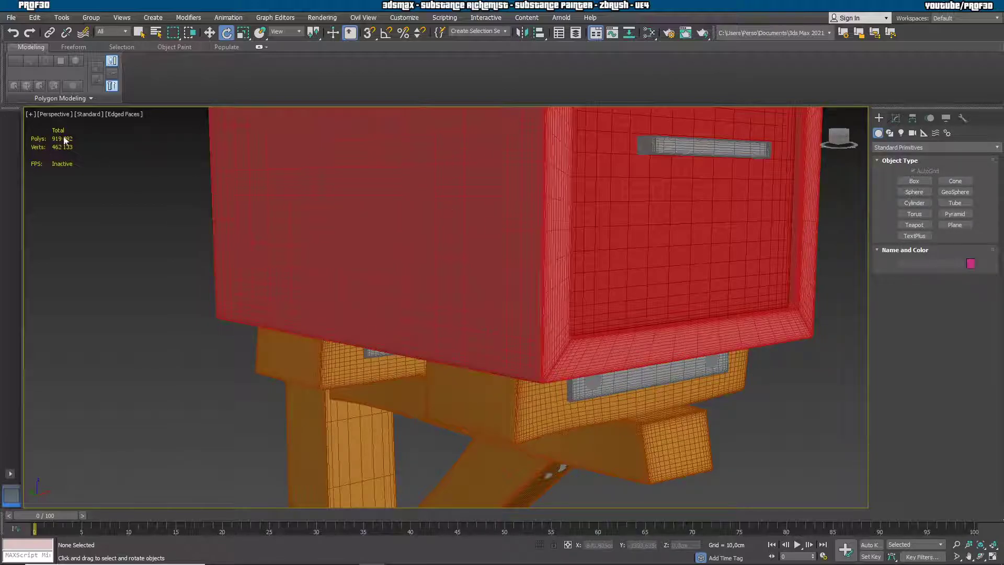
{"action": "scroll", "coordinate": [635, 353], "scroll_direction": "down", "scroll_amount": 10}
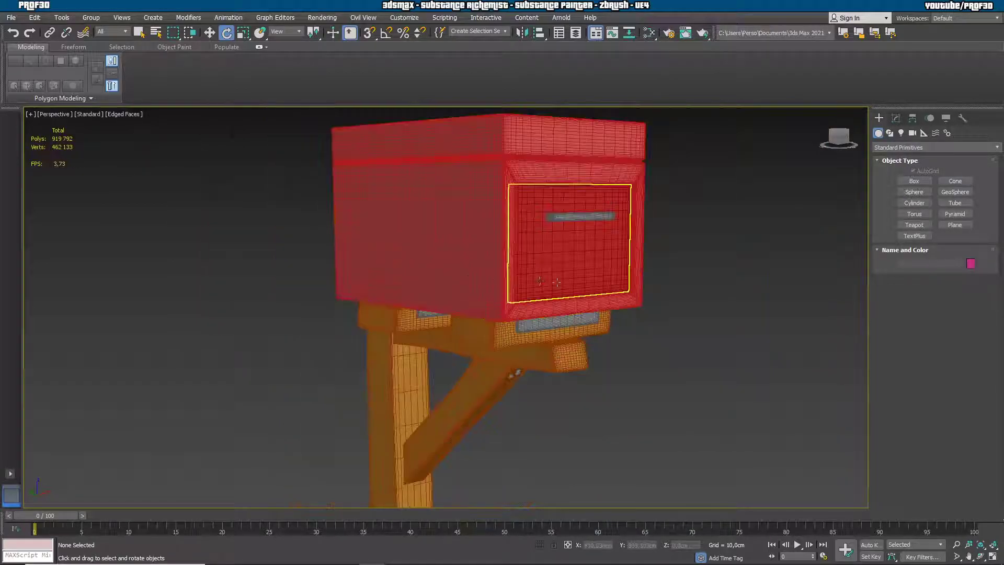
{"action": "key", "text": "F4"}
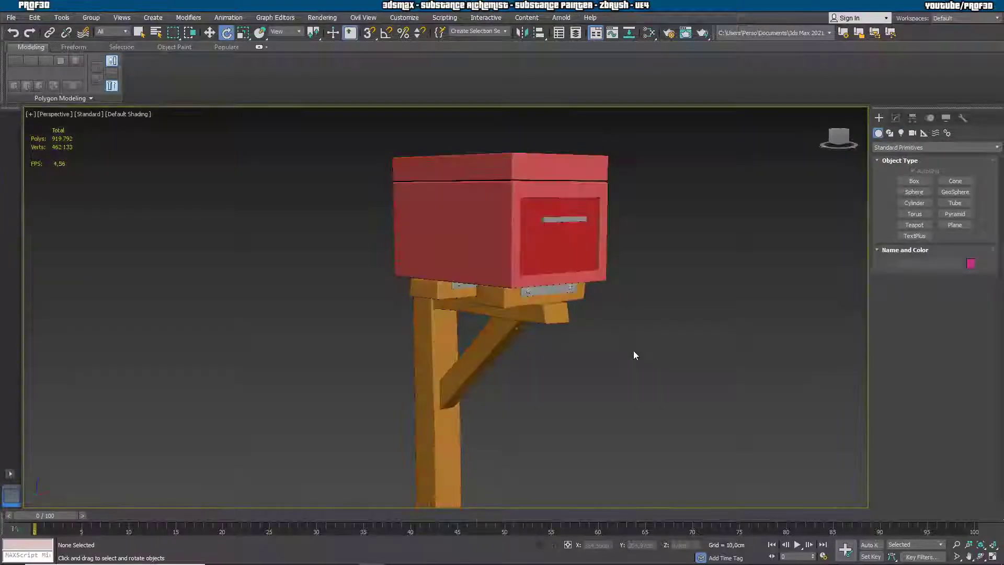
{"action": "scroll", "coordinate": [634, 352], "scroll_direction": "down", "scroll_amount": 4}
{"action": "middle_click_drag", "start_coordinate": [634, 352], "coordinate": [614, 307]}
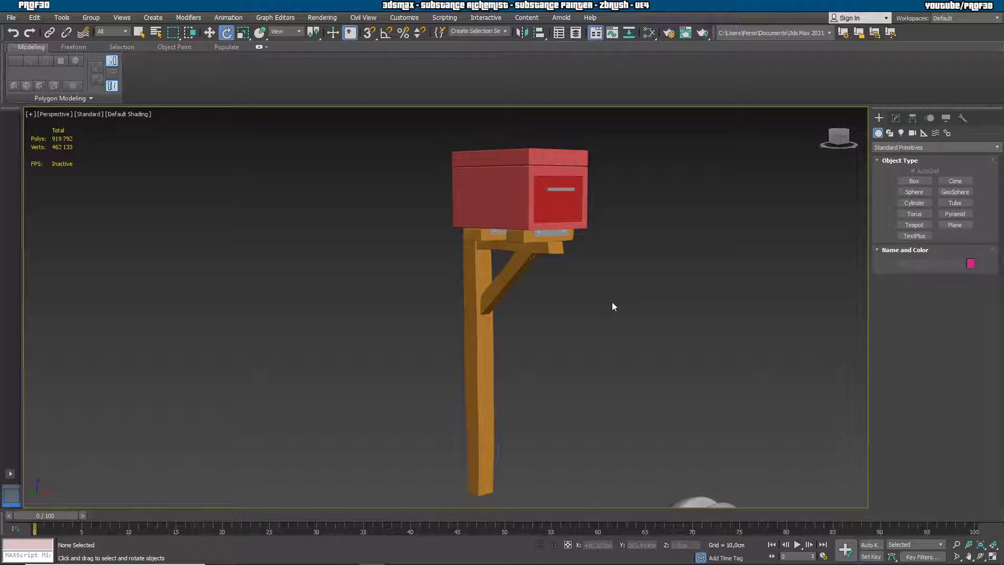
{"action": "middle_click_drag", "start_coordinate": [607, 305], "coordinate": [516, 273], "text": "alt"}
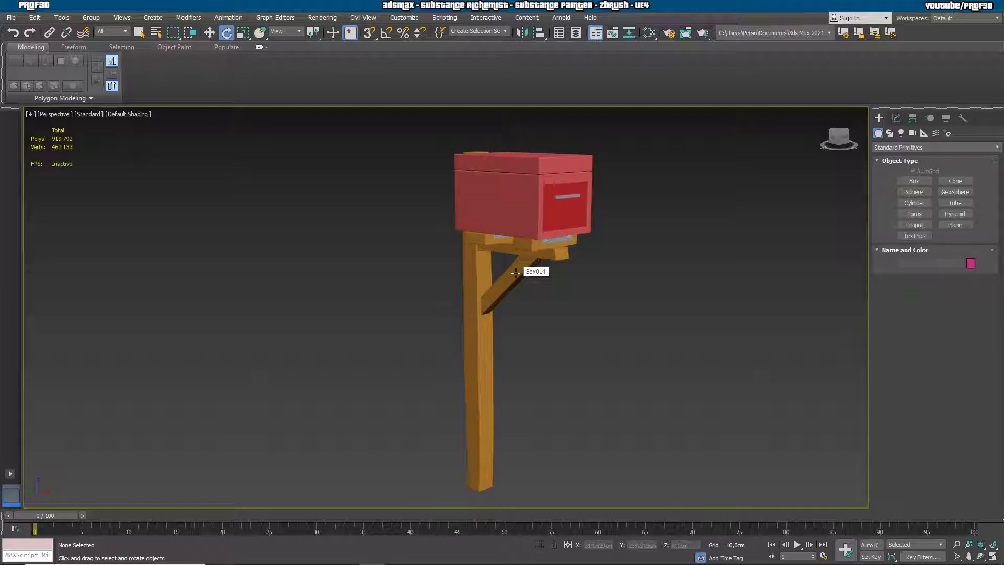